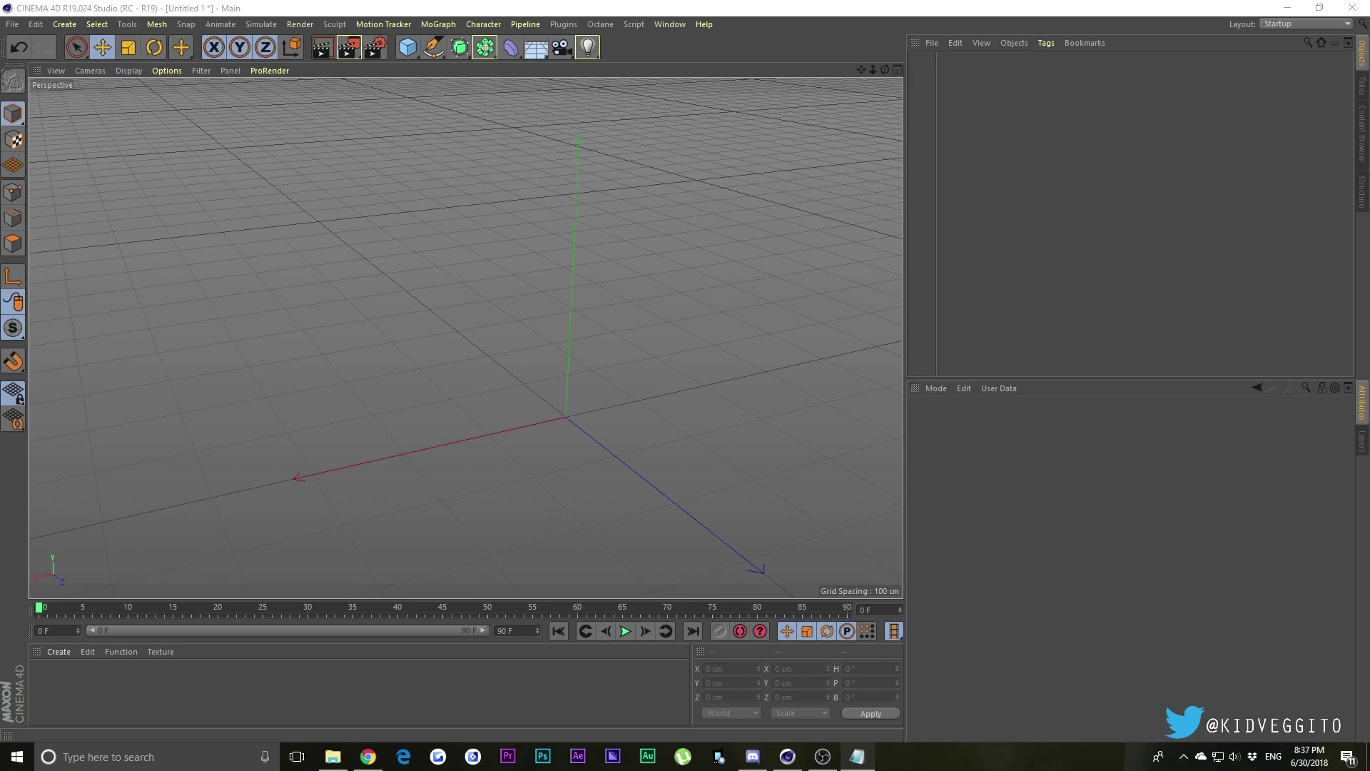
# Add a Landscape, raise it to 105.405 cm on Y, and lower its height to 79.485 cm.
pyautogui.click(406, 52)
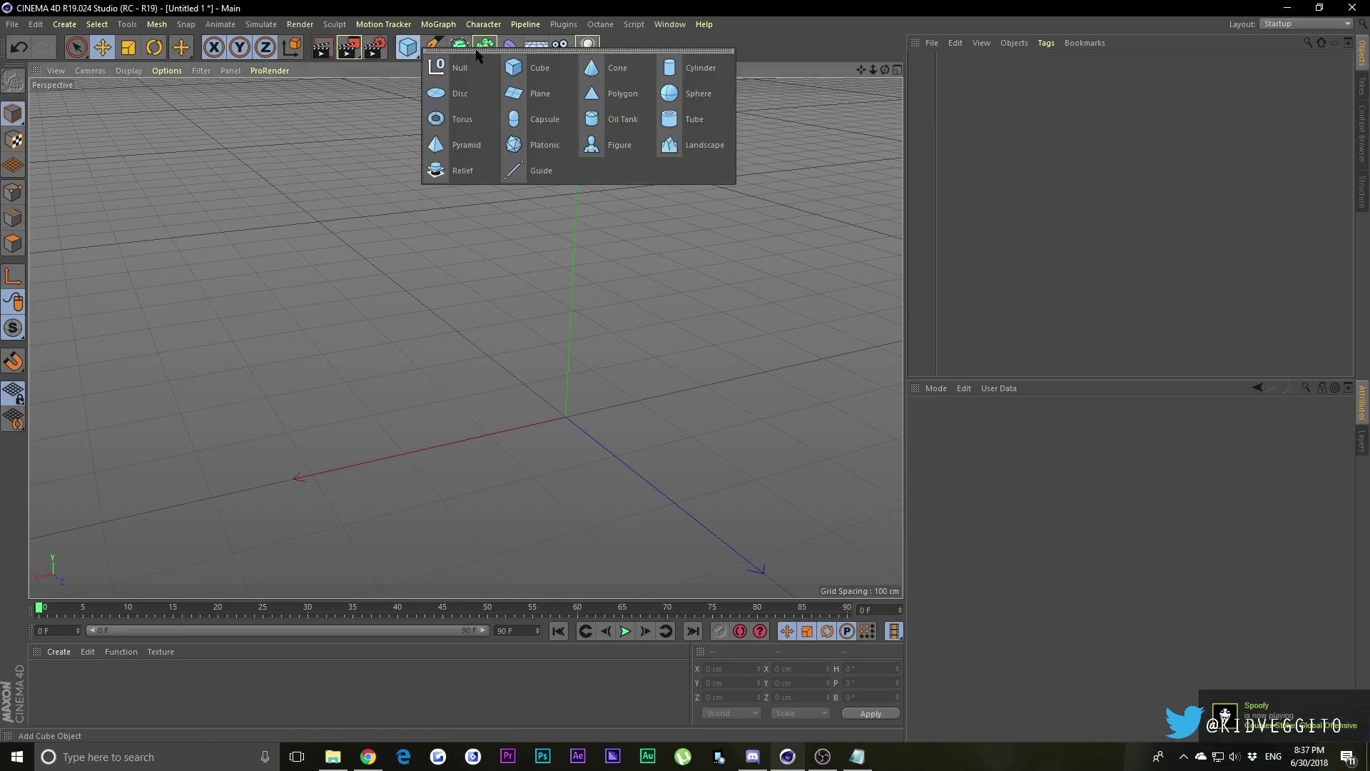
pyautogui.click(667, 144)
pyautogui.moveTo(571, 307); pyautogui.dragTo(578, 214)
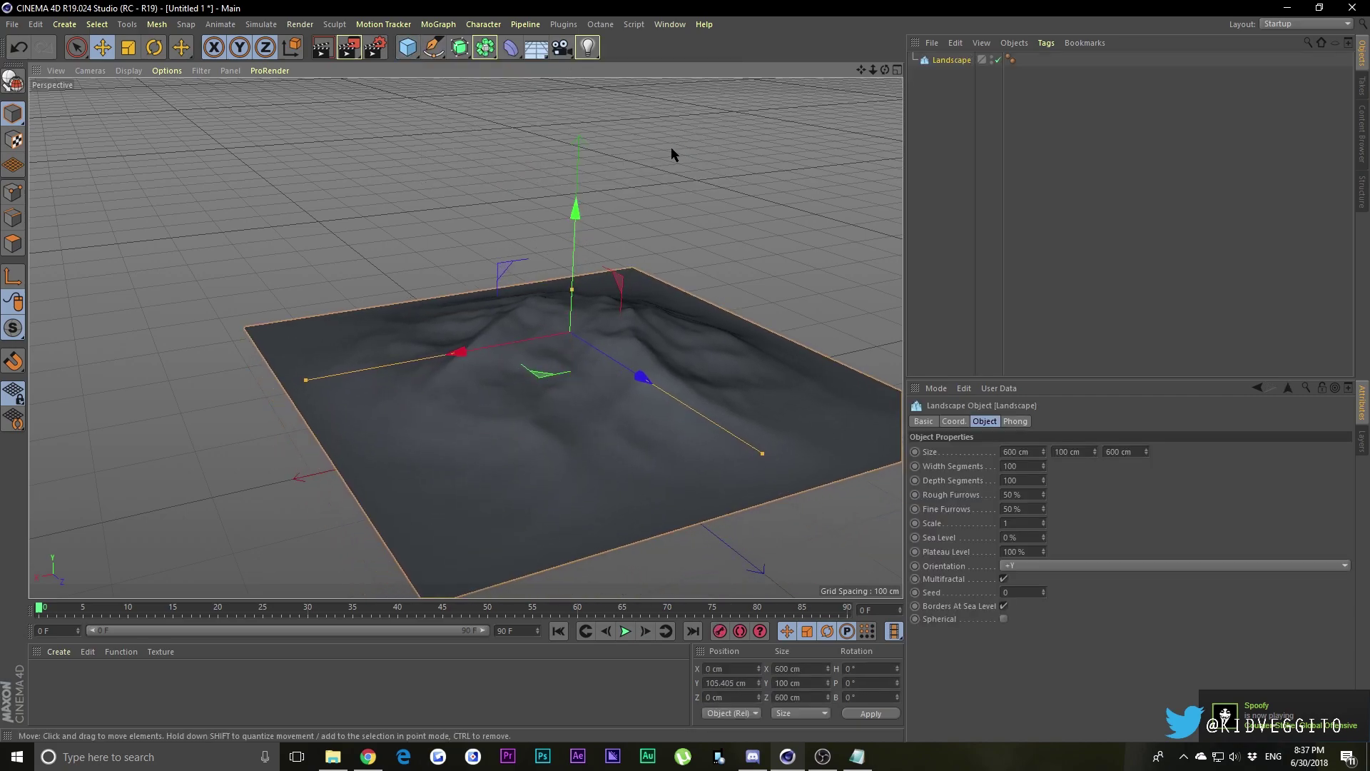
pyautogui.moveTo(578, 288)
pyautogui.mouseDown()
pyautogui.moveTo(569, 324)
pyautogui.moveTo(572, 290)
pyautogui.mouseUp()
pyautogui.moveTo(869, 73); pyautogui.dragTo(457, 284)
pyautogui.moveTo(884, 69); pyautogui.dragTo(856, 93)
# Add a test Plane beside the landscape, delete it, and reselect the landscape.
pyautogui.click(407, 47)
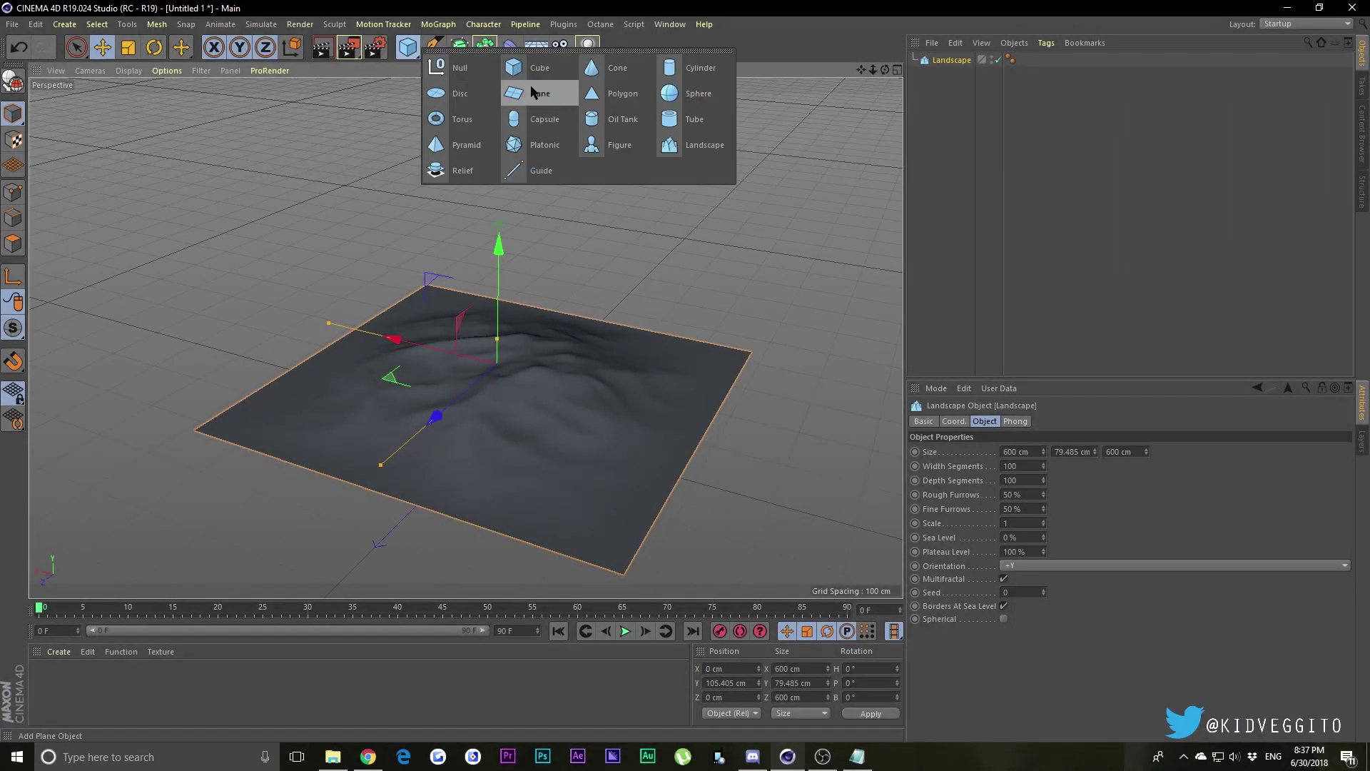
pyautogui.click(532, 92)
pyautogui.moveTo(436, 408); pyautogui.dragTo(159, 257)
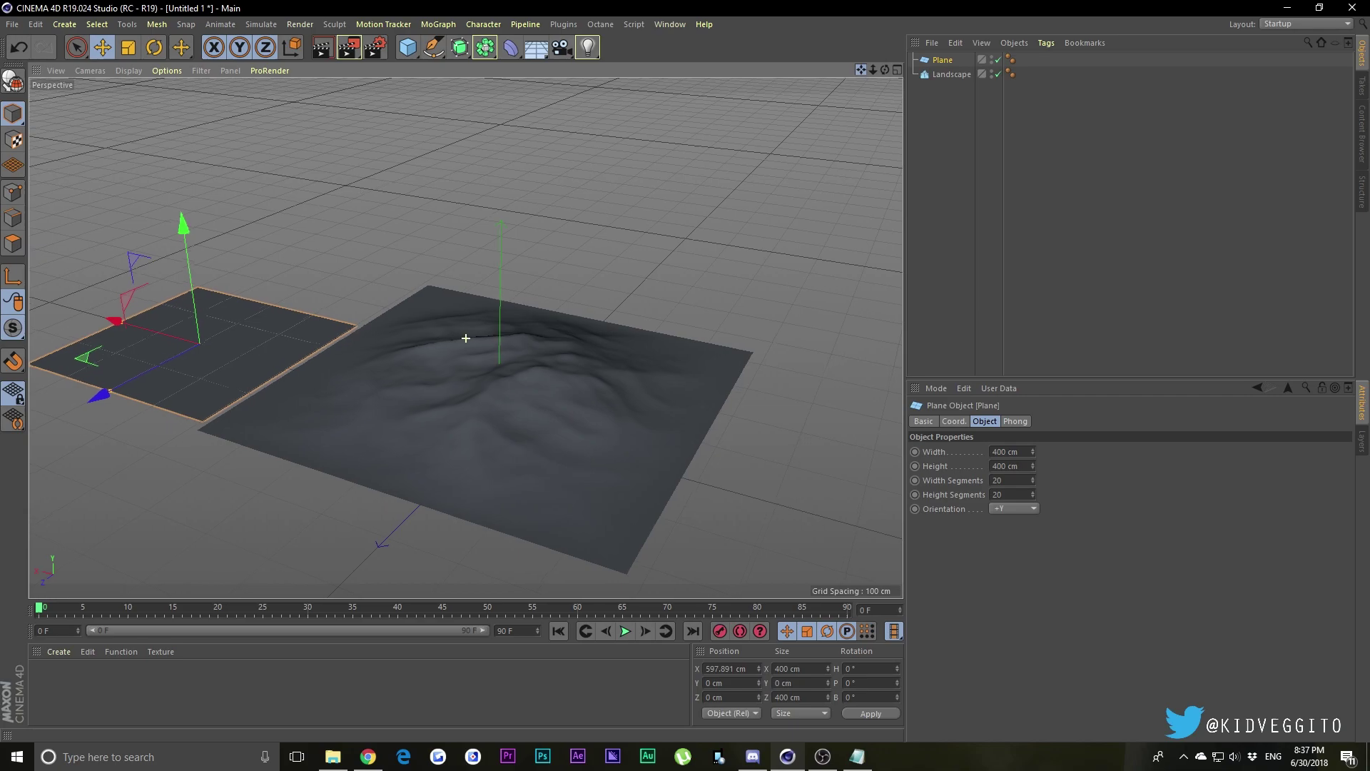
pyautogui.moveTo(866, 69); pyautogui.dragTo(667, 226)
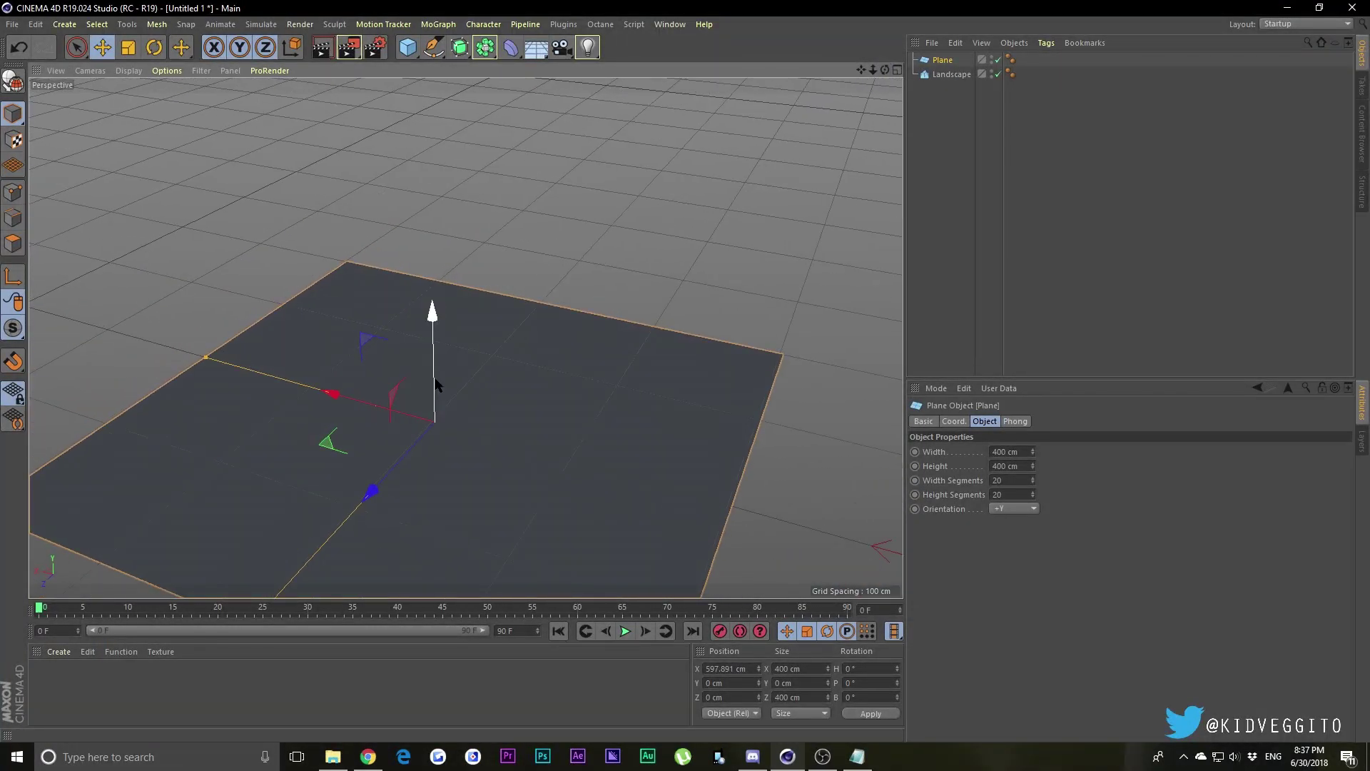
pyautogui.press('Delete')
pyautogui.moveTo(885, 69); pyautogui.dragTo(456, 236)
pyautogui.click(447, 227)
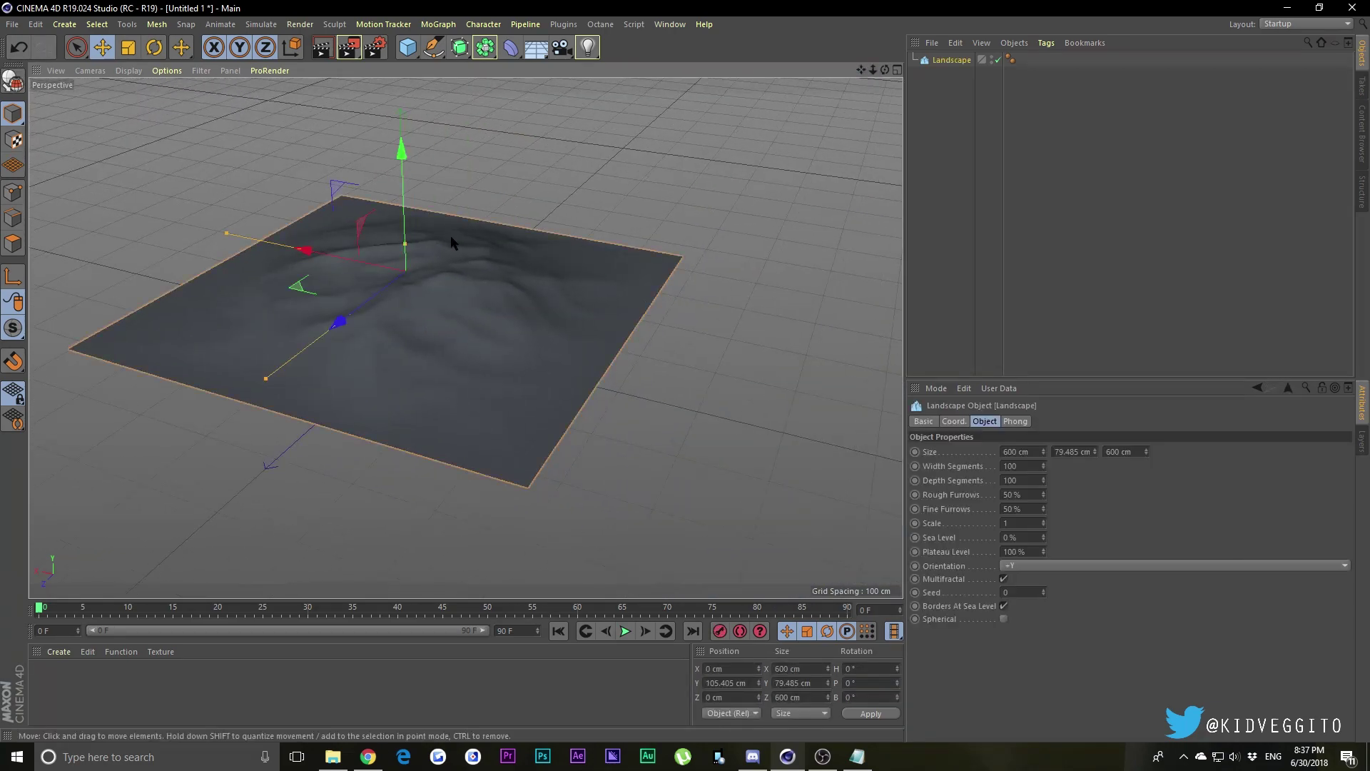
# Uncheck Borders At Sea Level and flatten the landscape's Y size to 38.917 cm.
pyautogui.click(1004, 606)
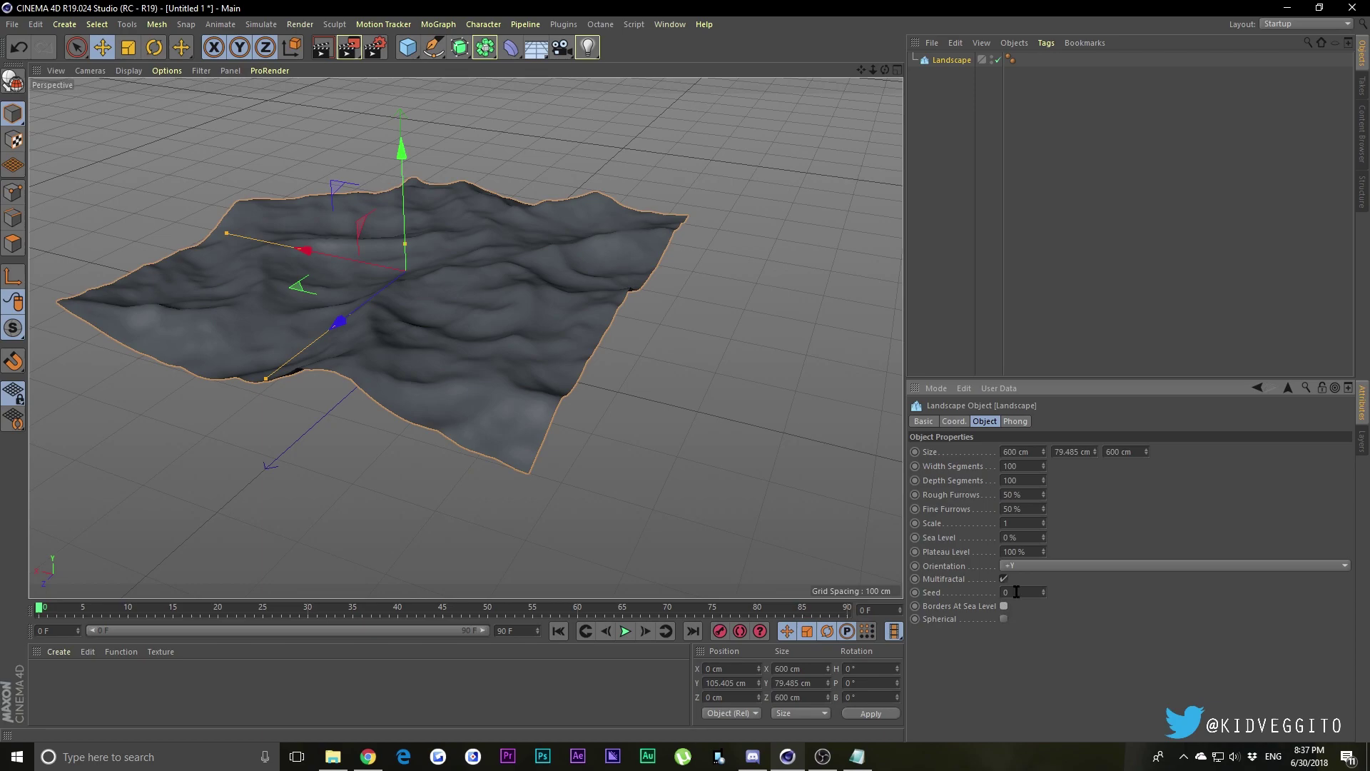
pyautogui.moveTo(405, 244); pyautogui.dragTo(406, 260)
pyautogui.moveTo(885, 69)
pyautogui.mouseDown()
pyautogui.moveTo(713, 90)
pyautogui.moveTo(876, 80)
pyautogui.moveTo(742, 77)
pyautogui.moveTo(891, 71)
pyautogui.mouseUp()
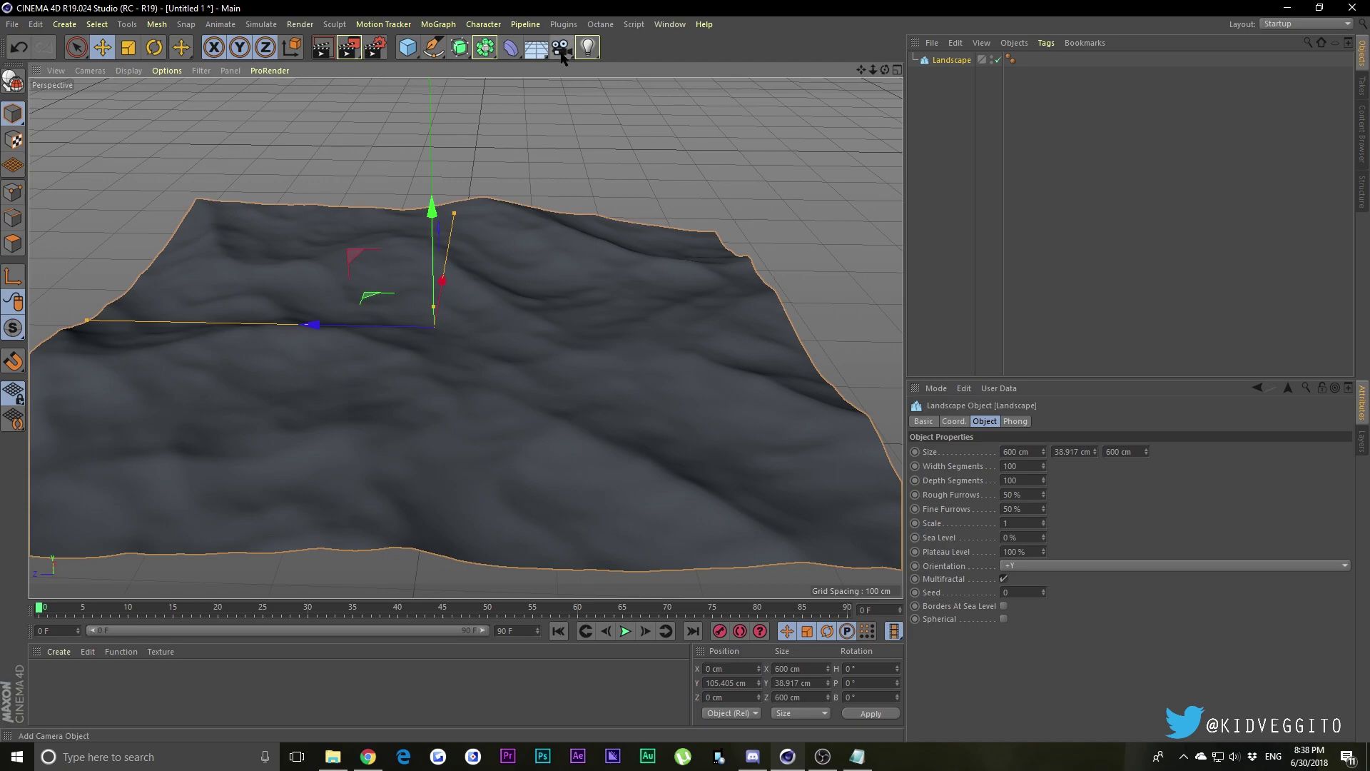
# Make the landscape editable with C, then apply Create > Environment > Grow Grass to it.
pyautogui.press('c')
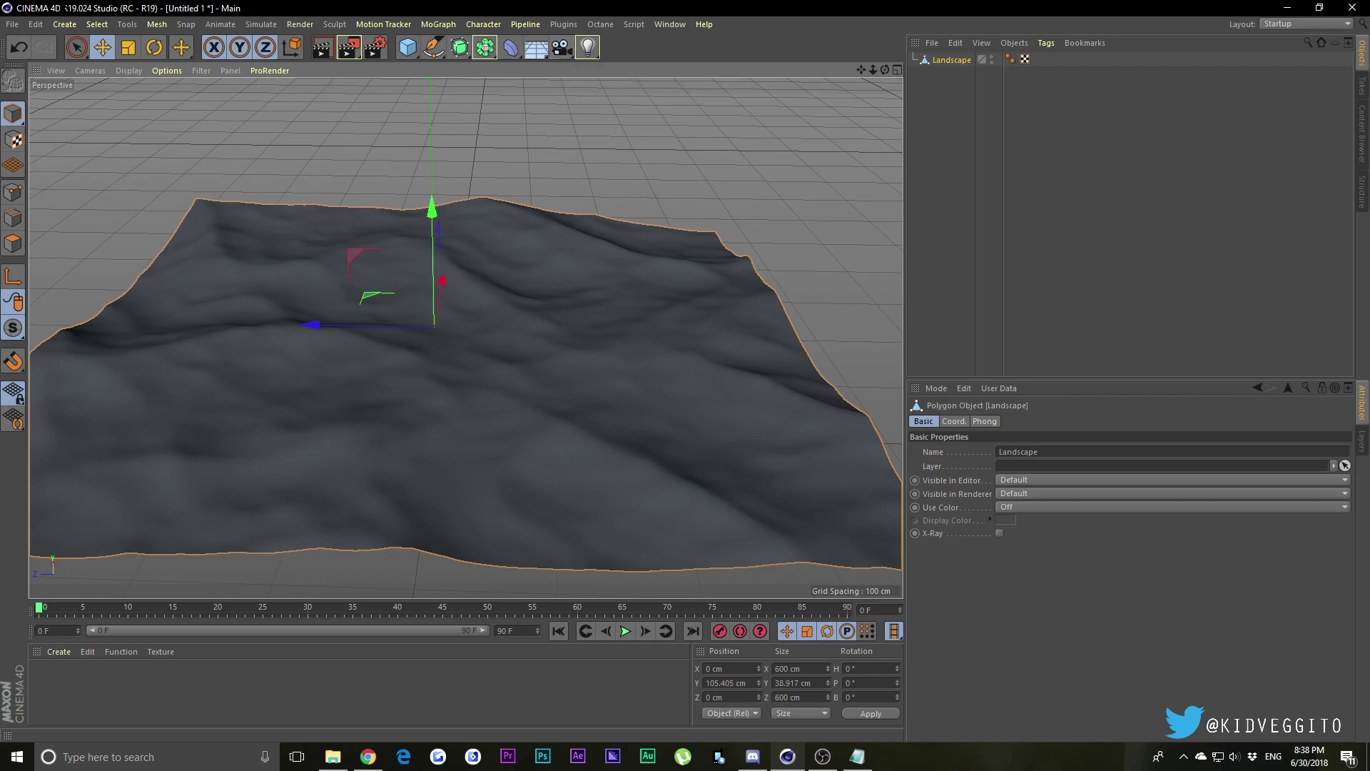
pyautogui.click(66, 26)
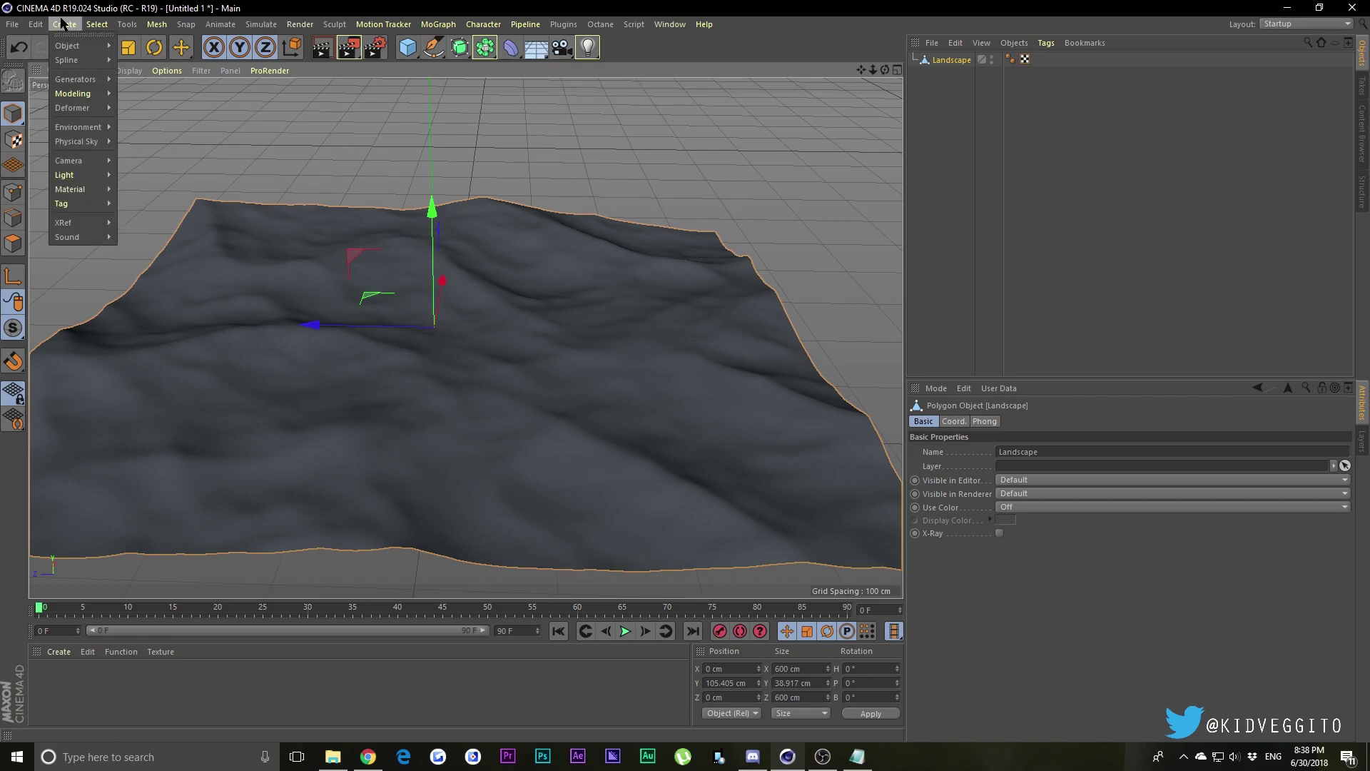
pyautogui.click(68, 8)
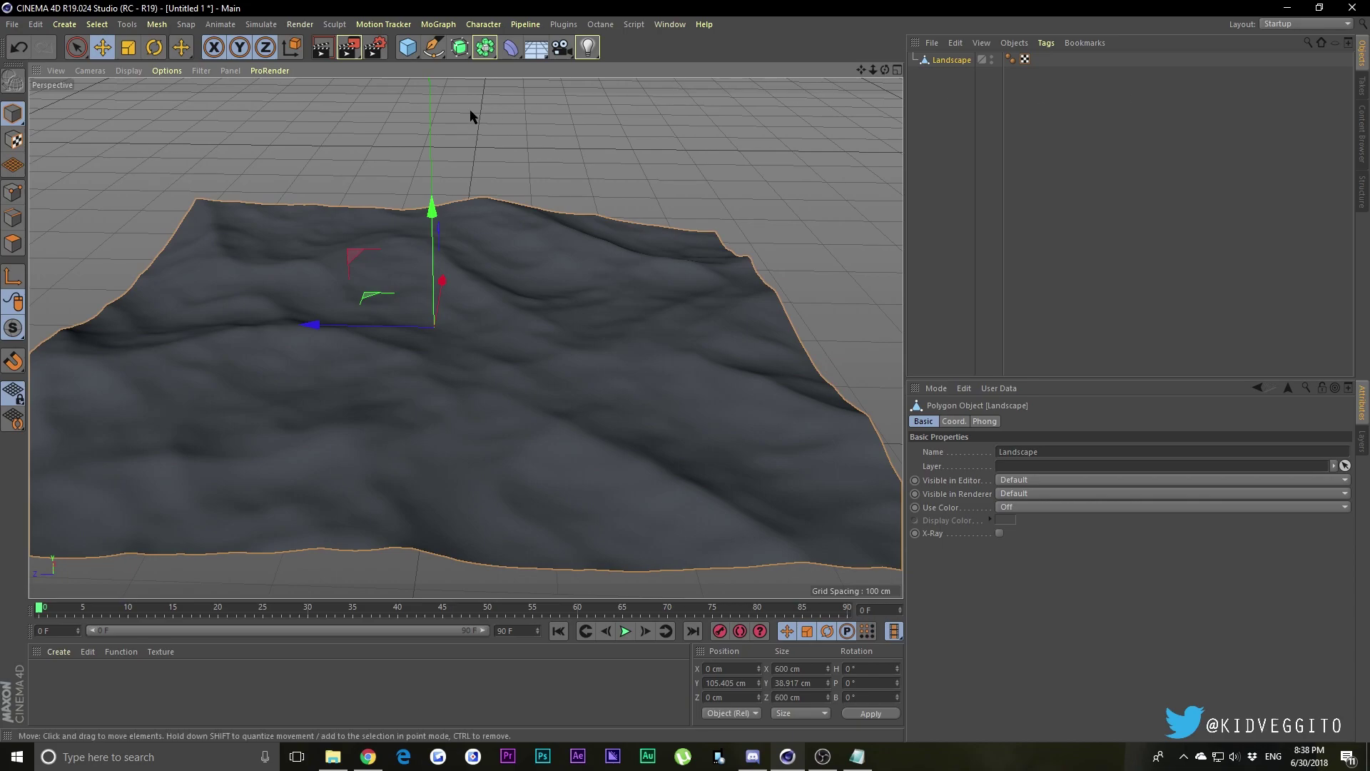
pyautogui.click(66, 24)
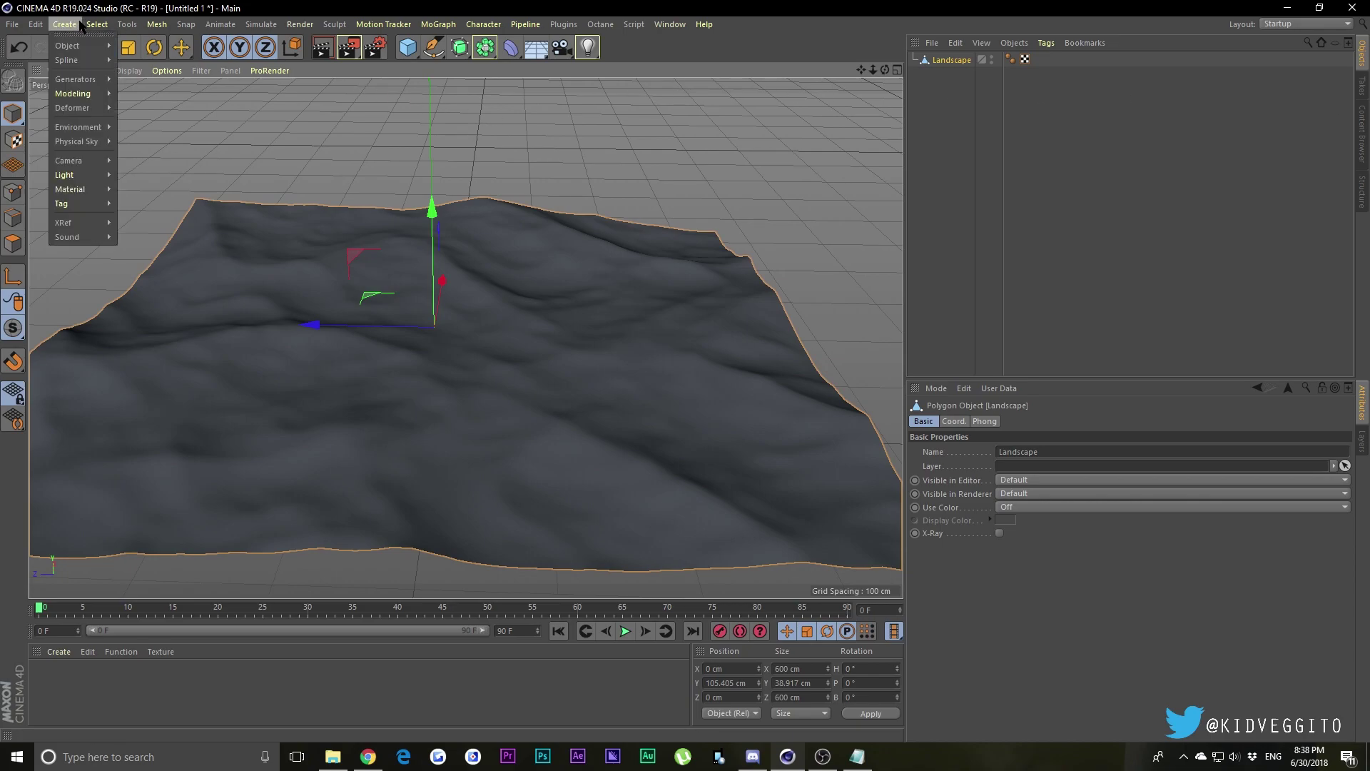
pyautogui.moveTo(78, 127)
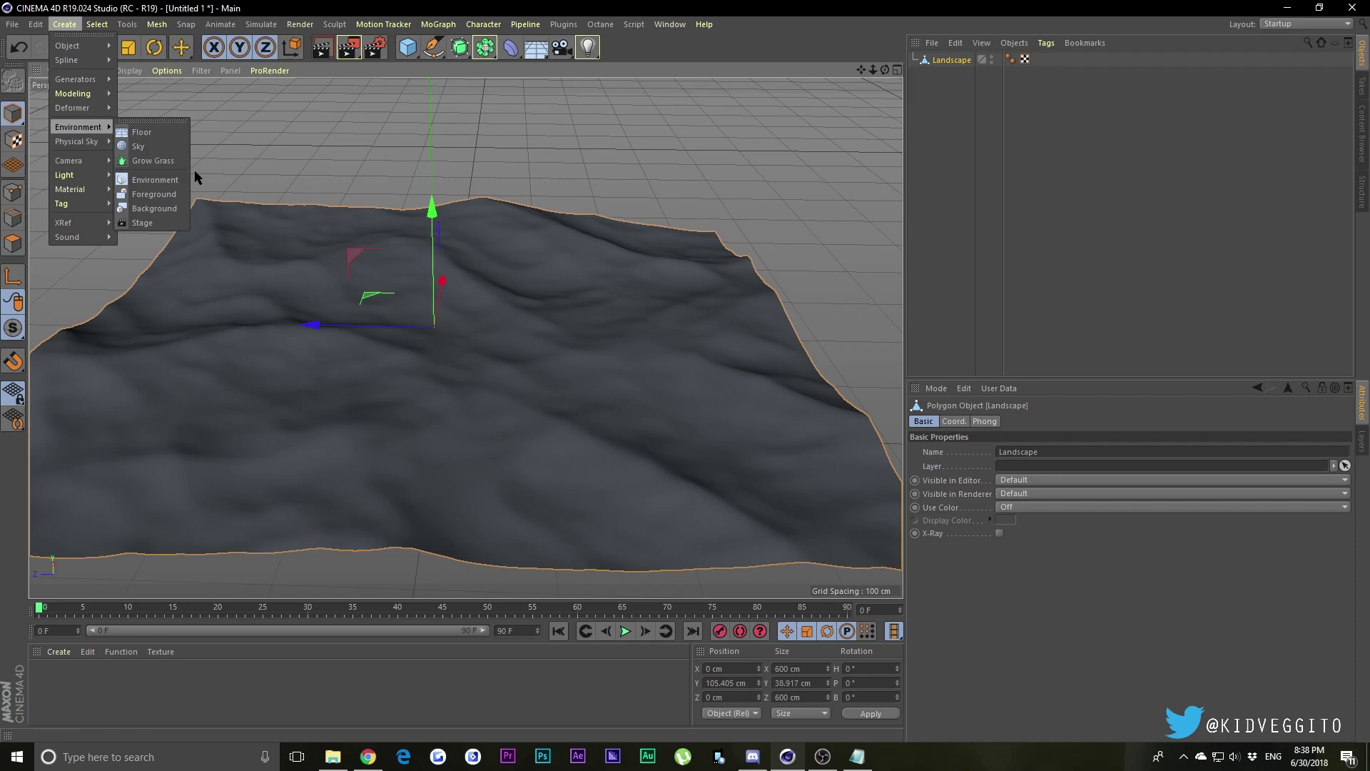
pyautogui.click(153, 161)
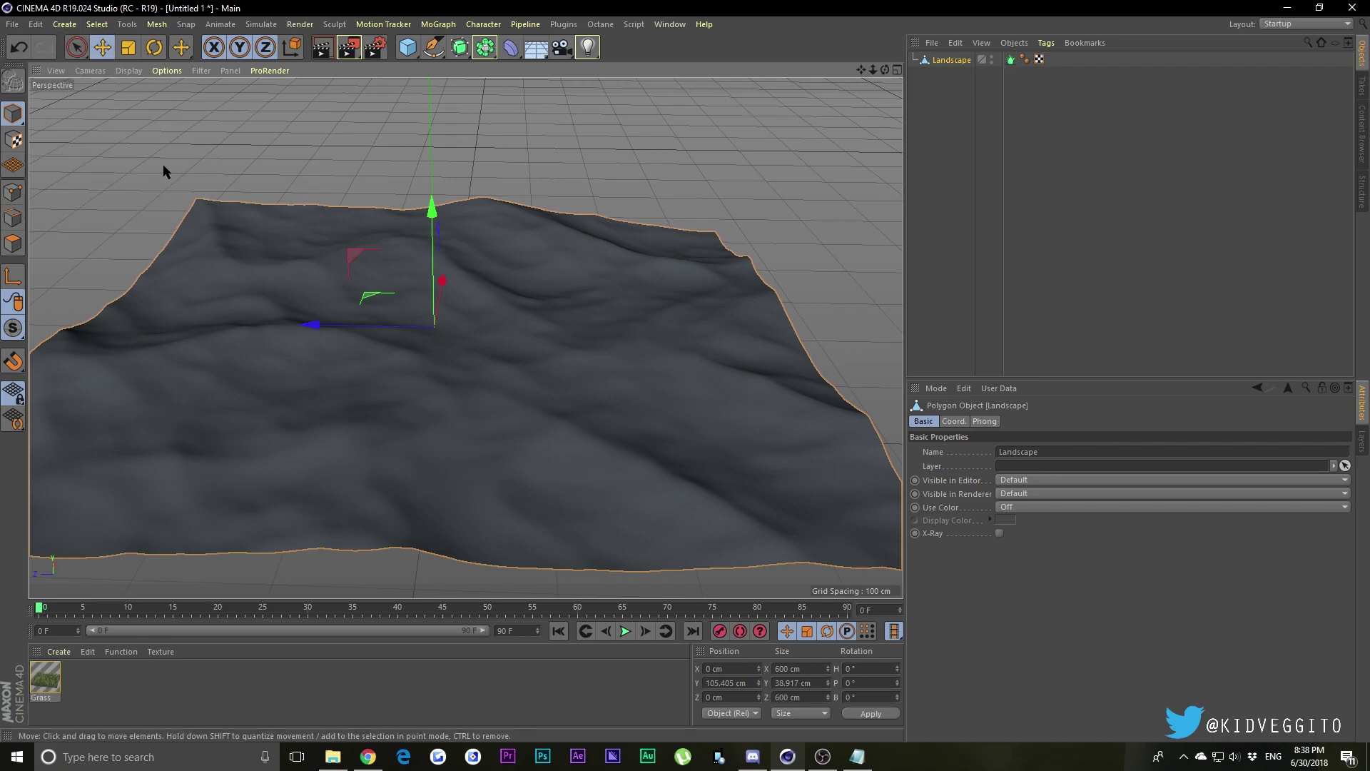
pyautogui.click(619, 118)
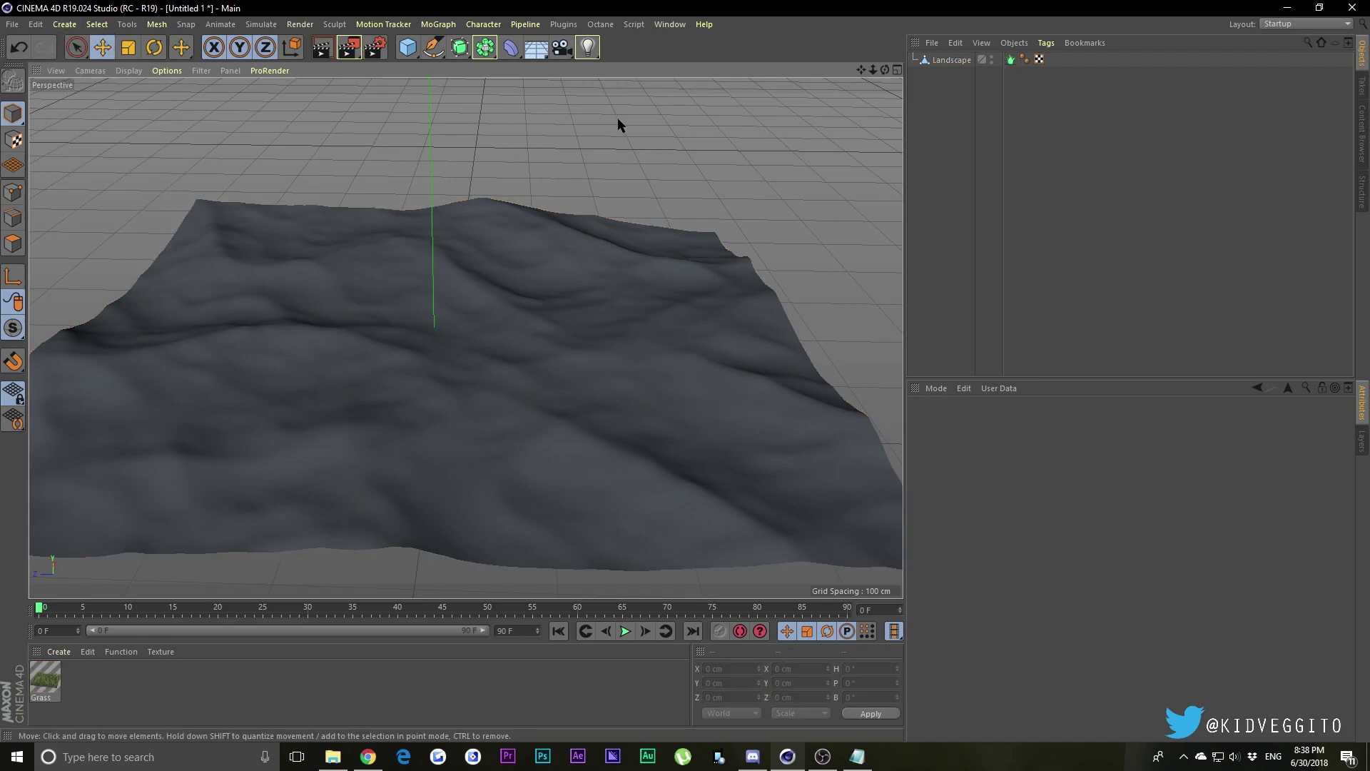
# Set the Renderer dropdown in Render Settings to Physical.
pyautogui.click(375, 47)
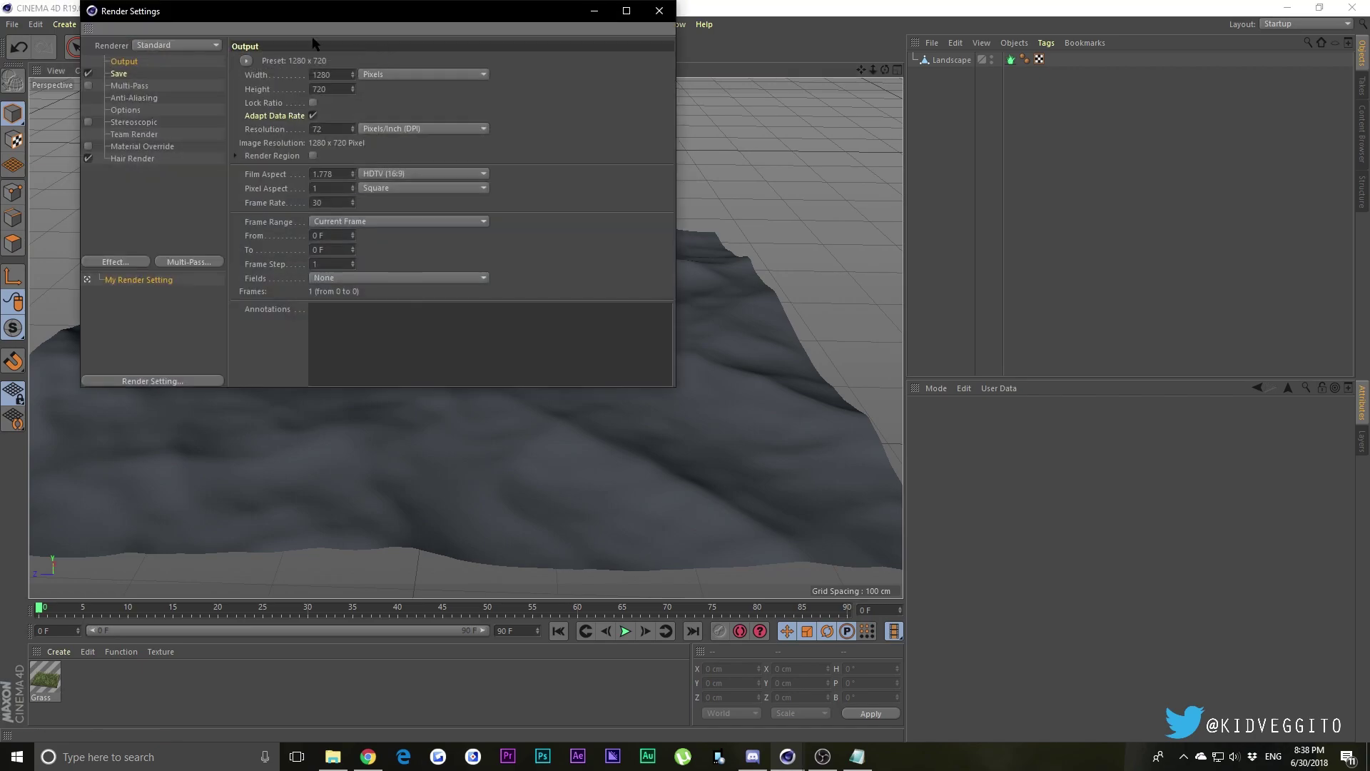
pyautogui.click(158, 46)
pyautogui.click(143, 77)
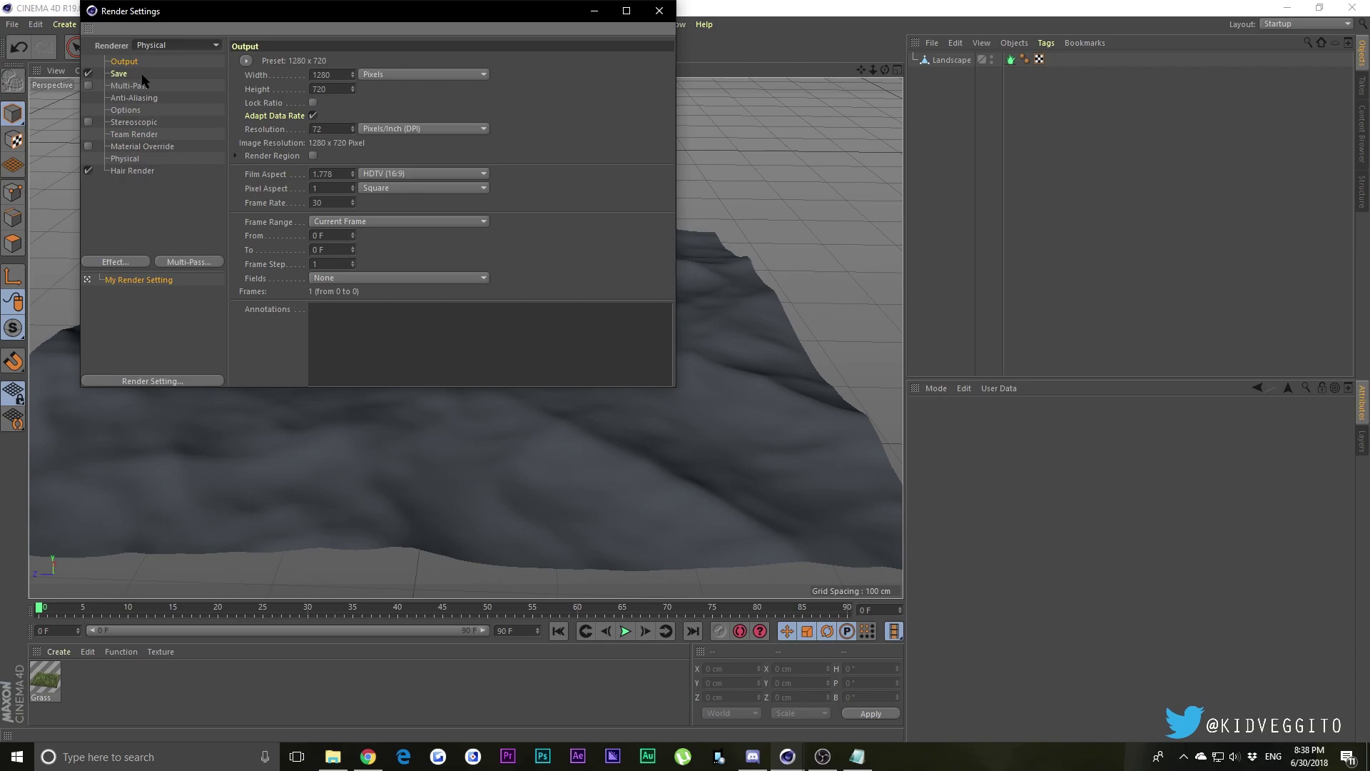
pyautogui.click(659, 11)
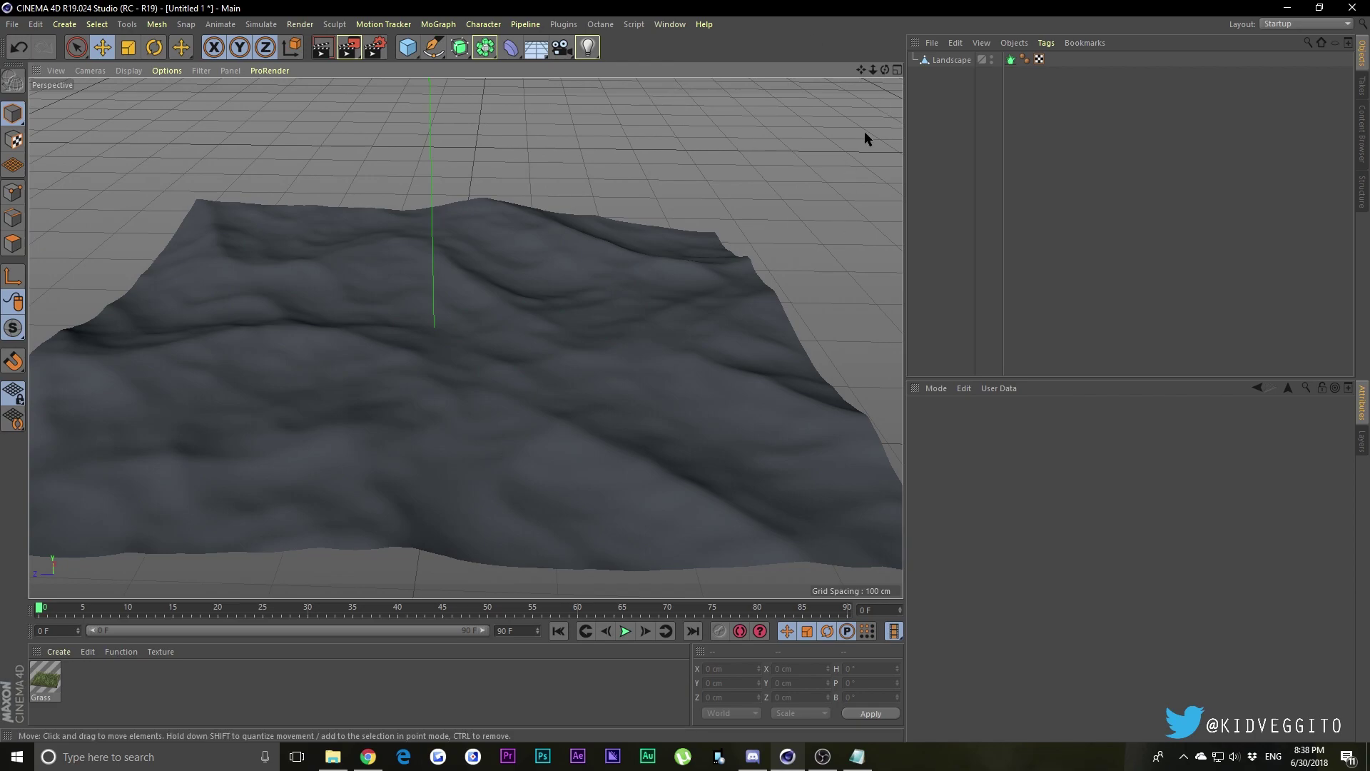
pyautogui.moveTo(885, 69); pyautogui.dragTo(753, 58)
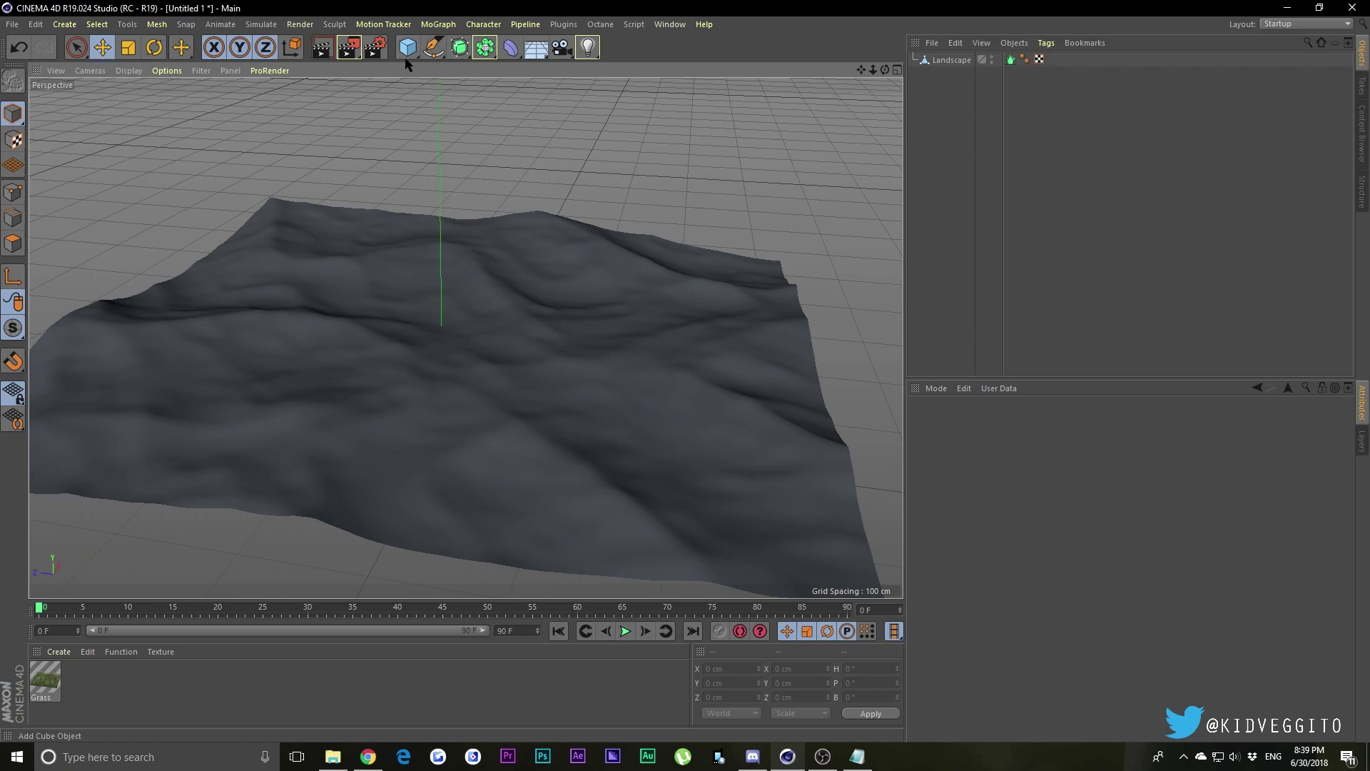
# Add a Light, move it right along Z, and give it a Visible Light type.
pyautogui.click(588, 47)
pyautogui.click(647, 75)
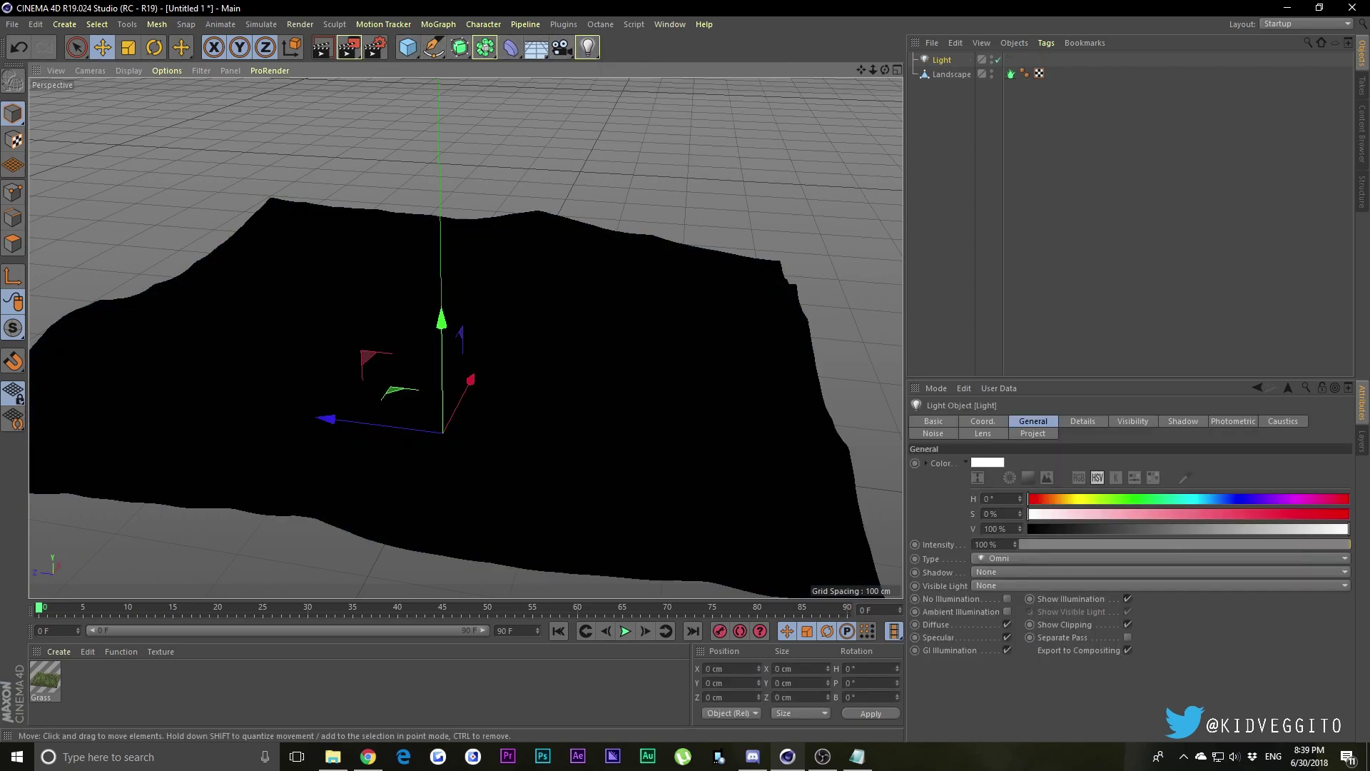
pyautogui.moveTo(328, 220); pyautogui.dragTo(703, 247)
pyautogui.click(1020, 585)
pyautogui.click(1021, 603)
pyautogui.click(498, 148)
# Render the viewport to preview the grass-covered landscape.
pyautogui.click(322, 48)
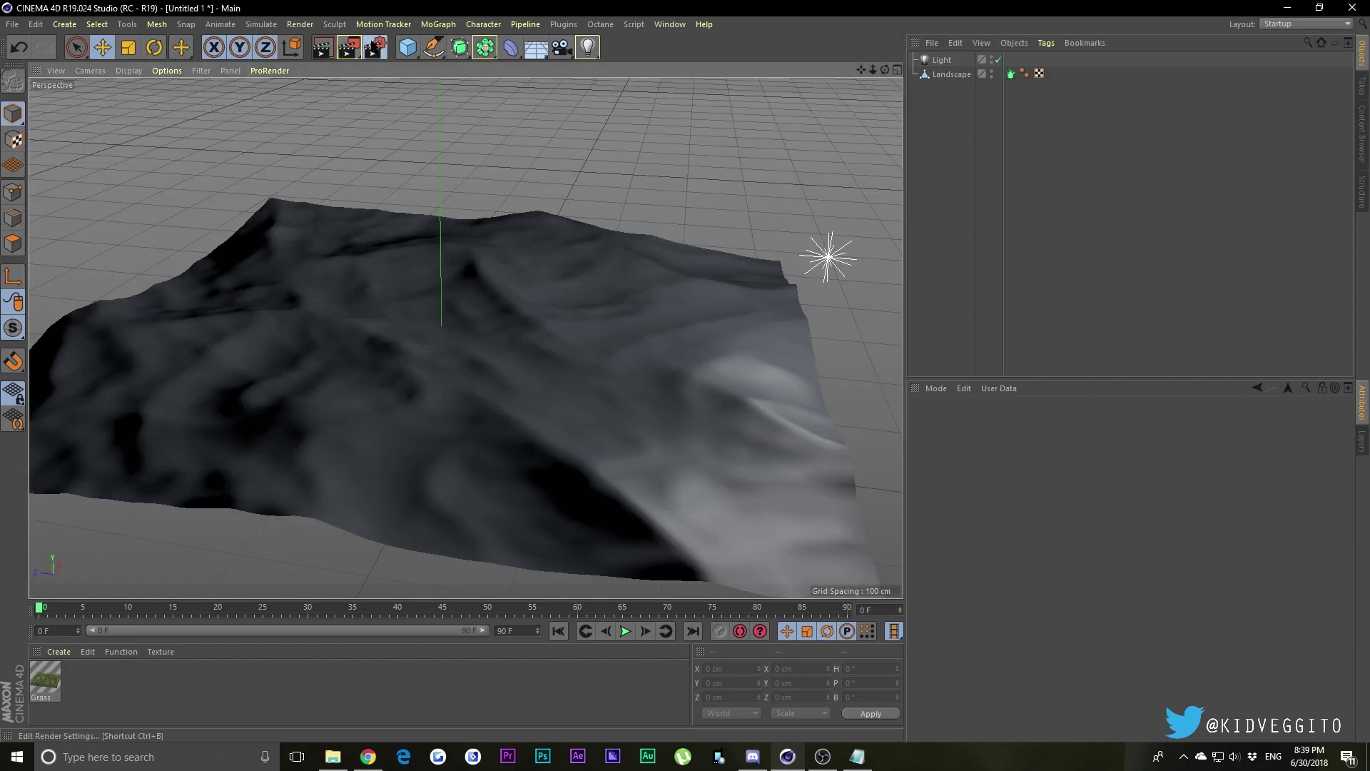
pyautogui.click(376, 47)
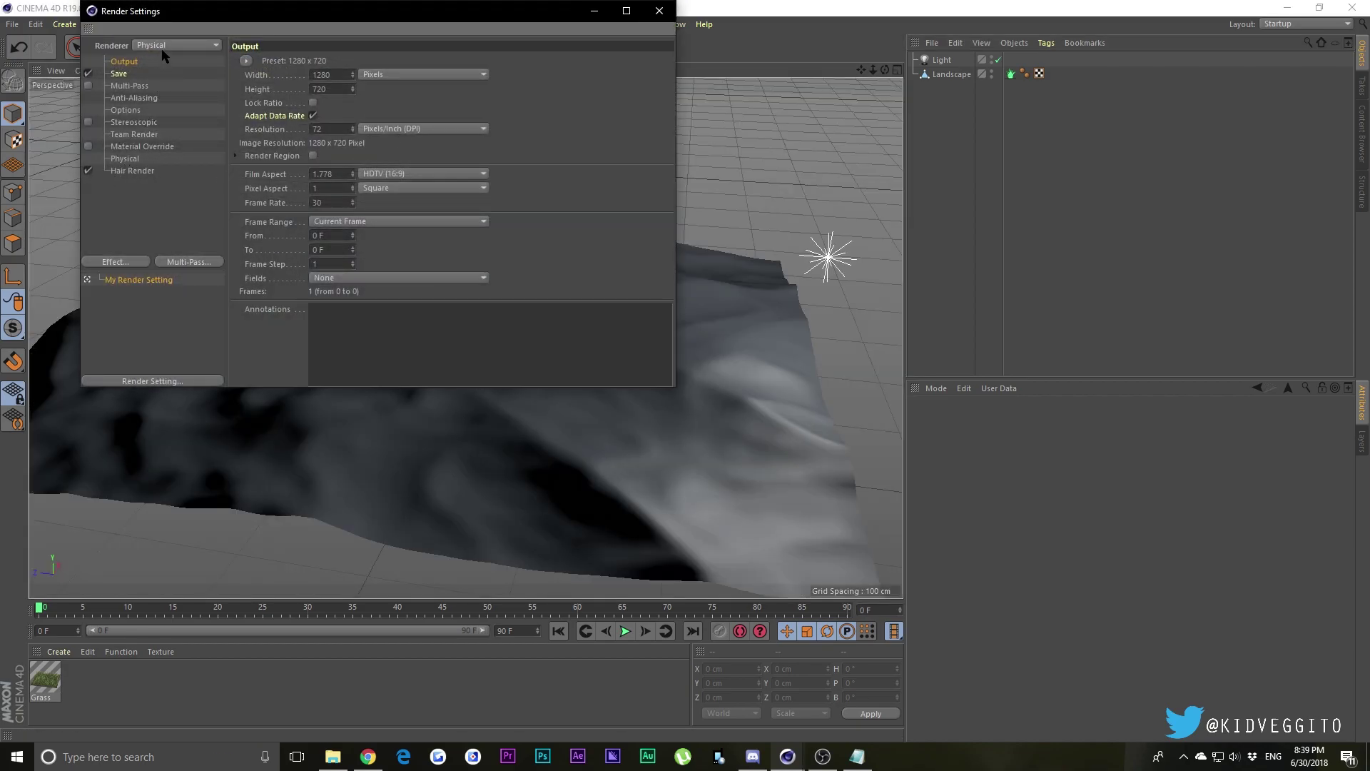
pyautogui.click(660, 11)
pyautogui.click(325, 51)
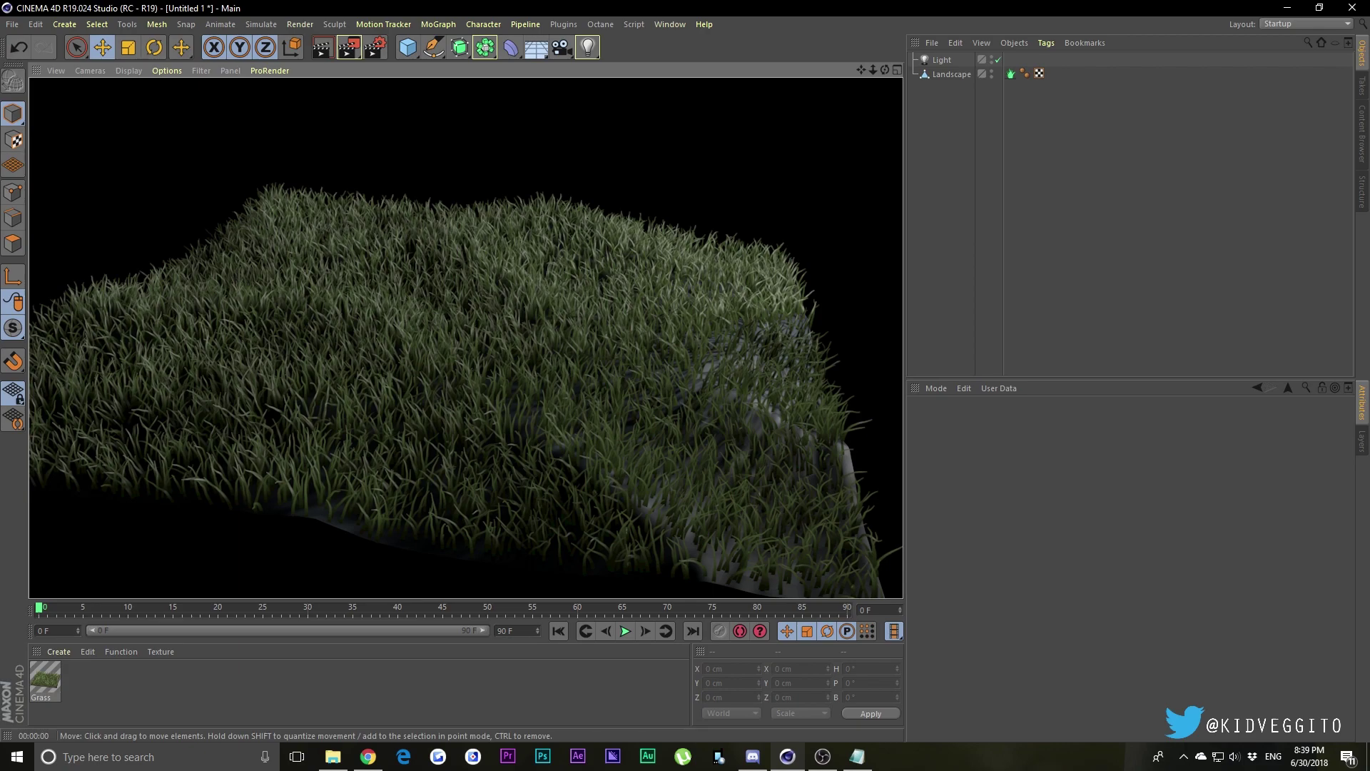
# Clear the render and delete the existing light.
pyautogui.click(702, 160)
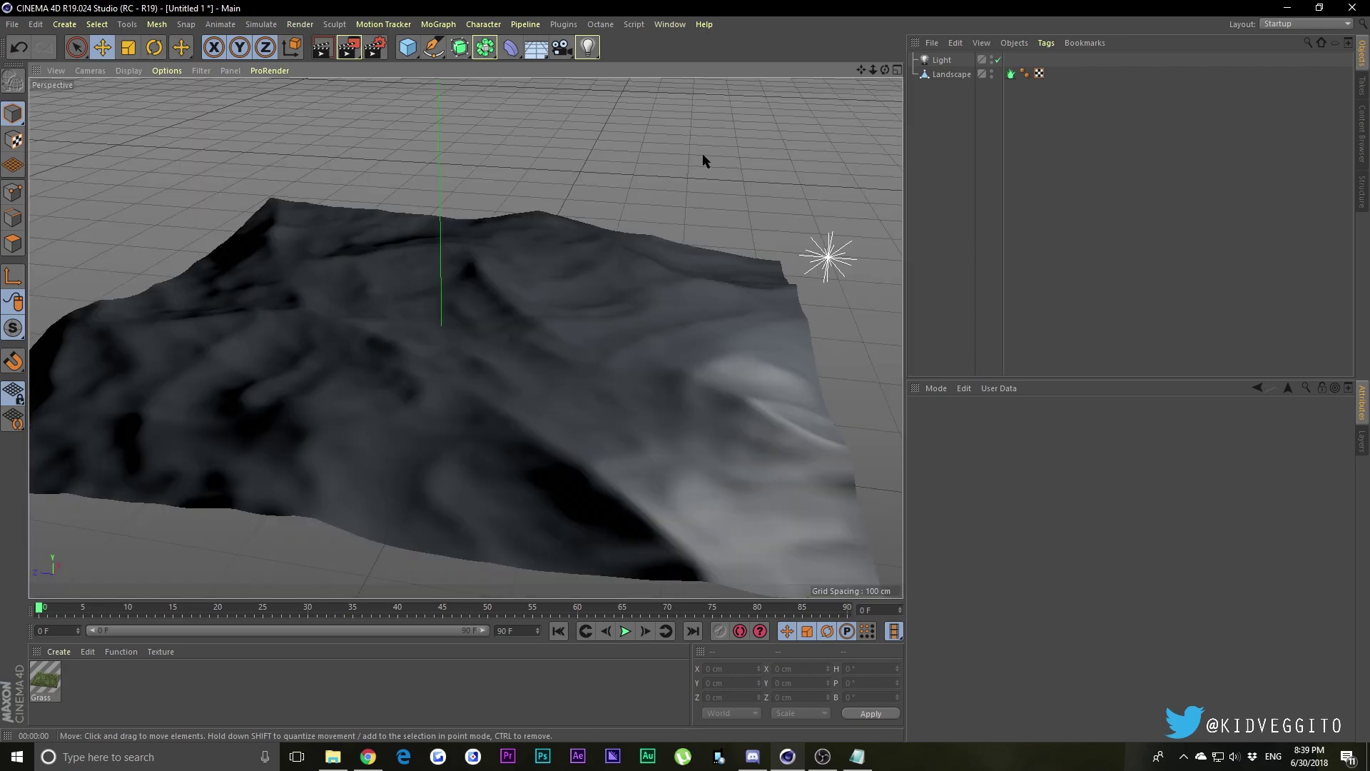
pyautogui.click(833, 254)
pyautogui.press('Delete')
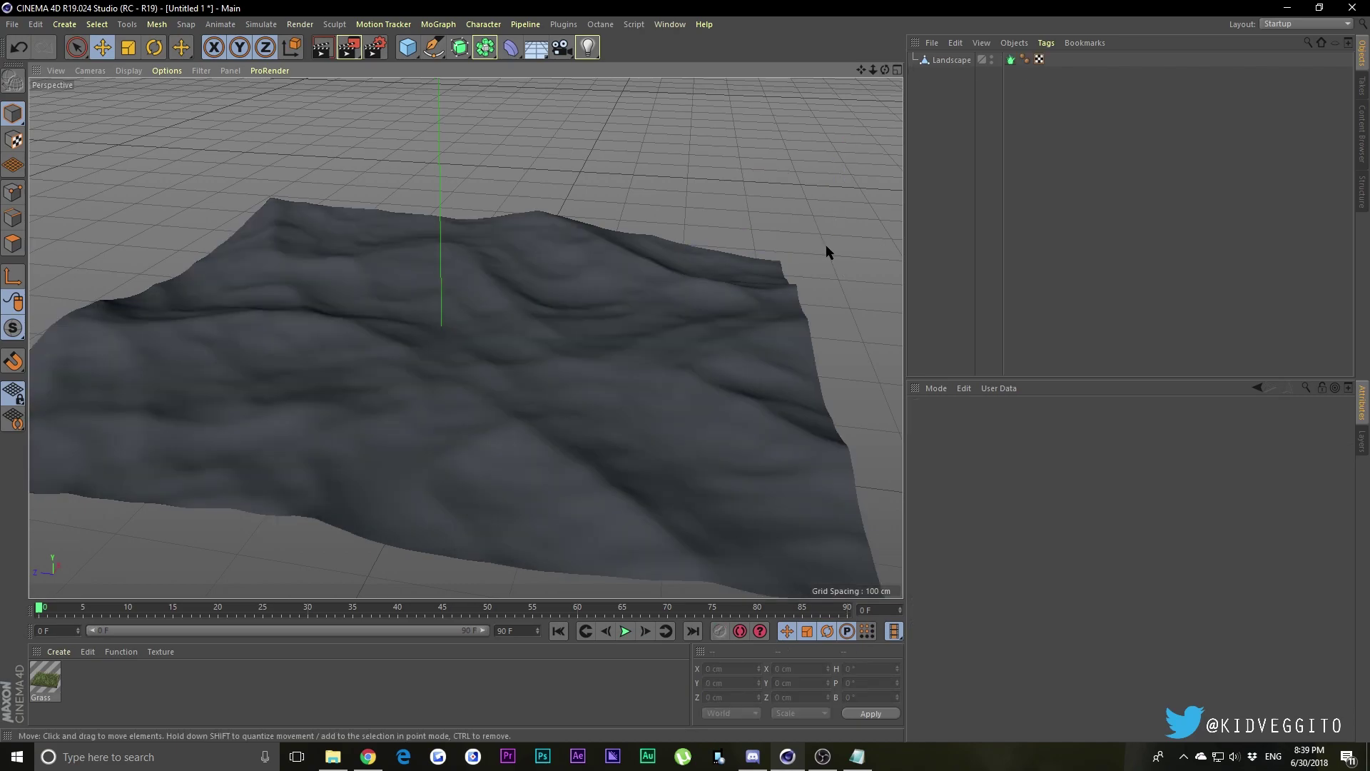
# Set the renderer to Physical and add a Global Illumination effect.
pyautogui.click(375, 46)
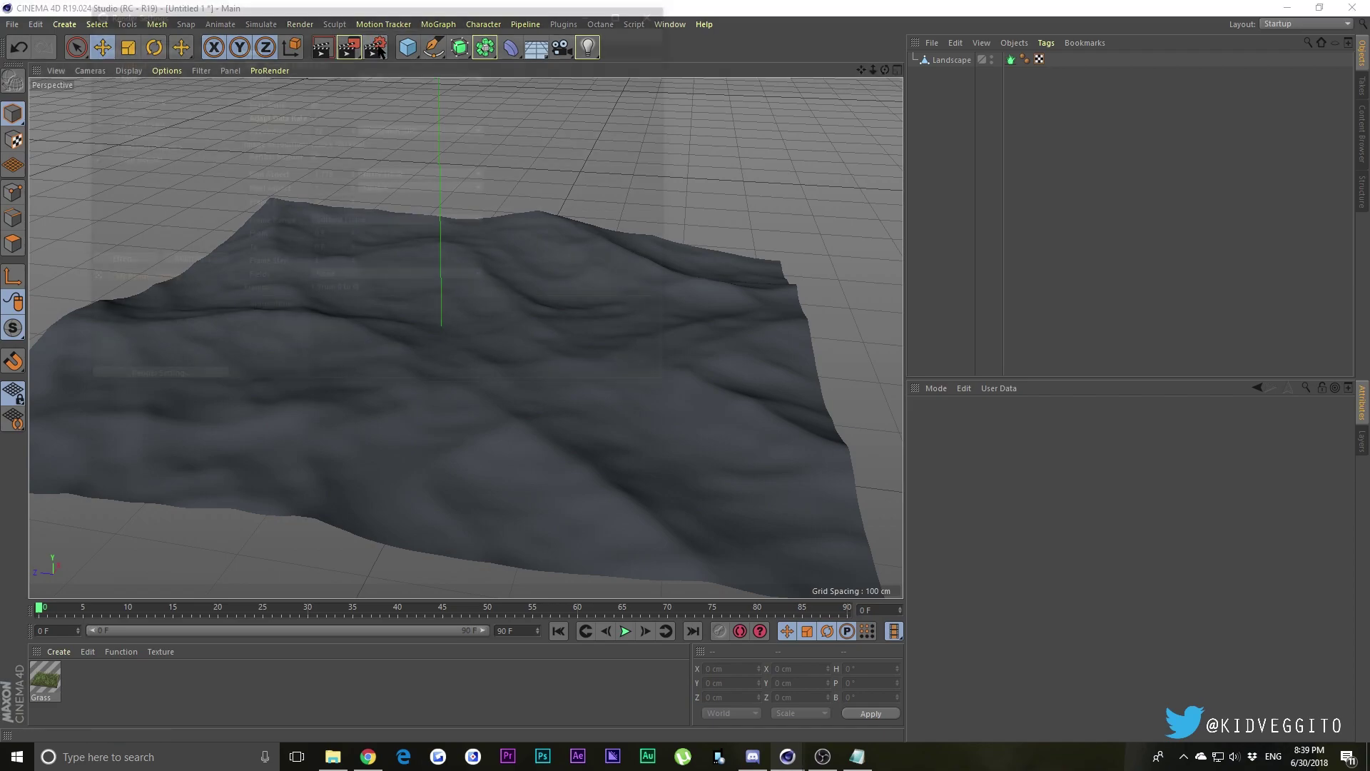
pyautogui.click(178, 45)
pyautogui.click(152, 74)
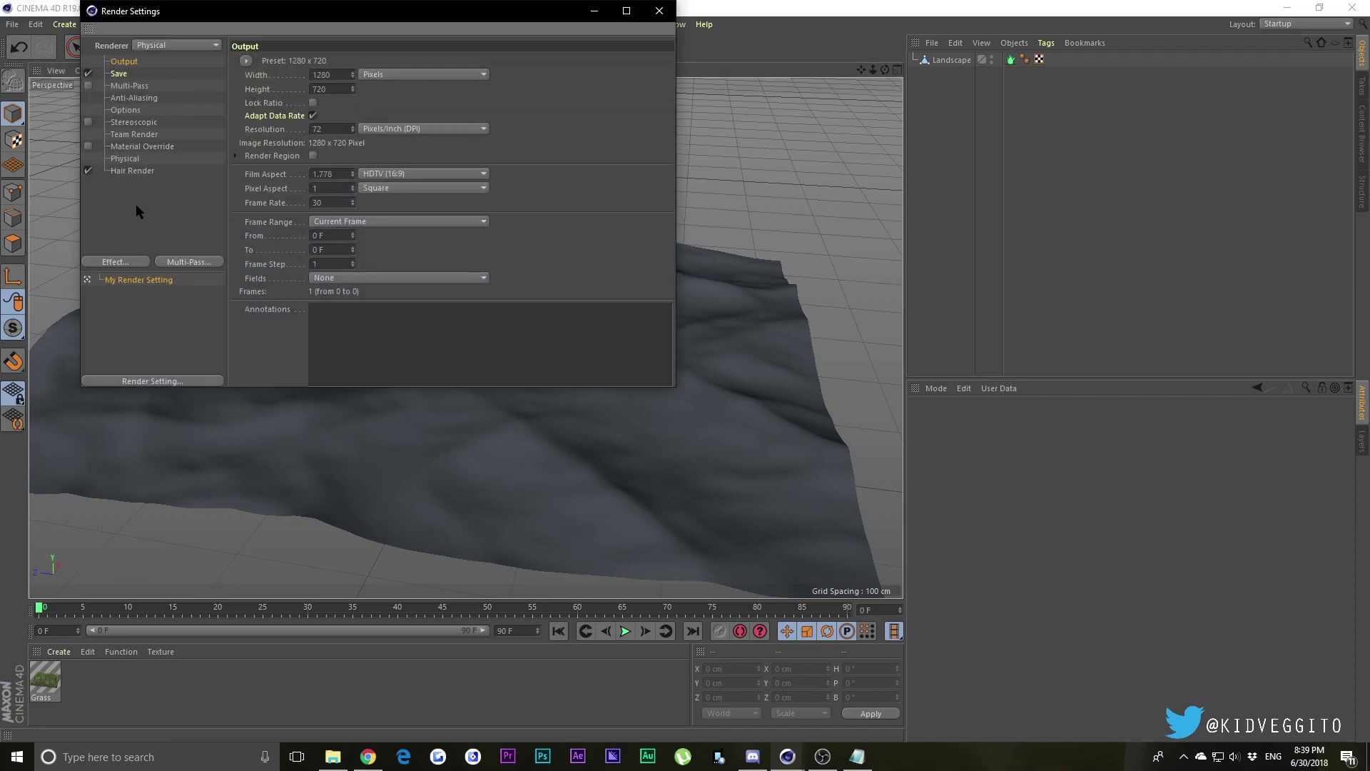
pyautogui.click(125, 158)
pyautogui.click(116, 261)
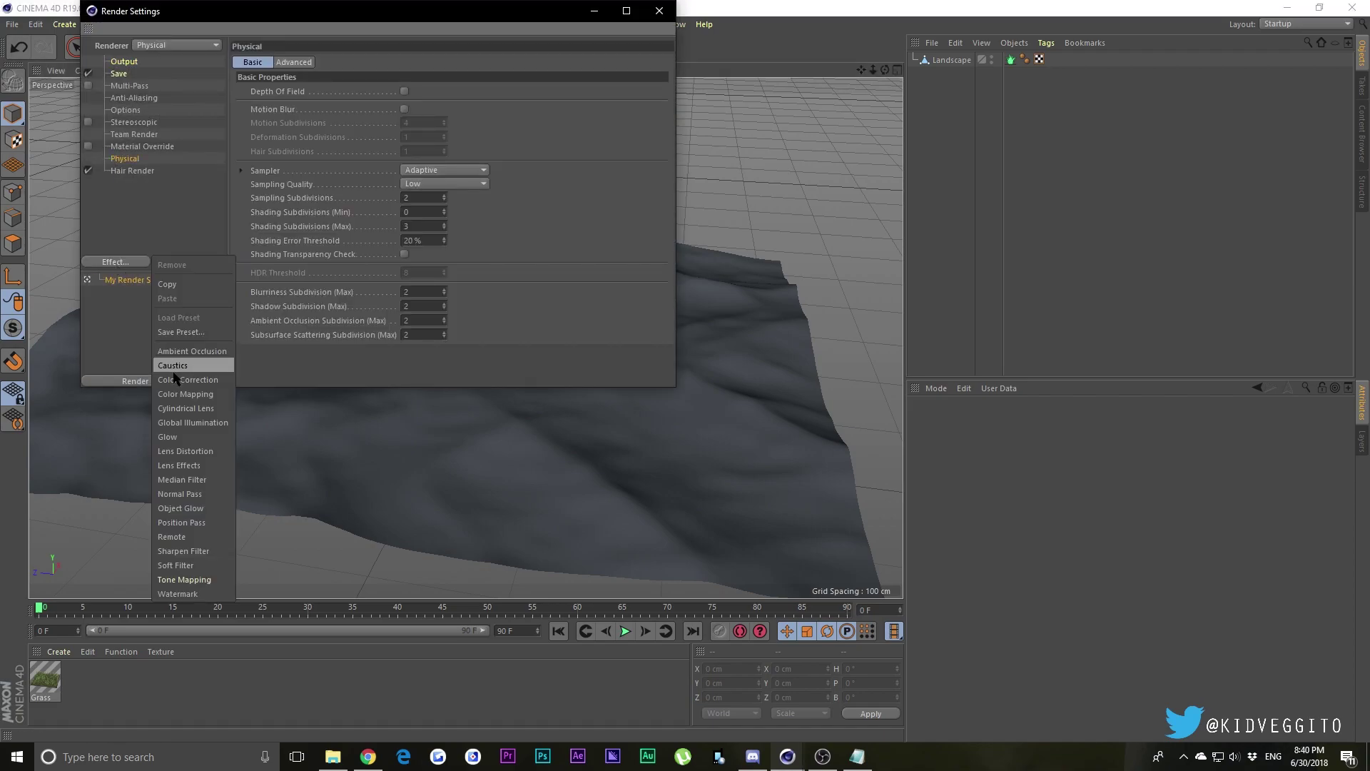
pyautogui.click(189, 420)
pyautogui.click(139, 237)
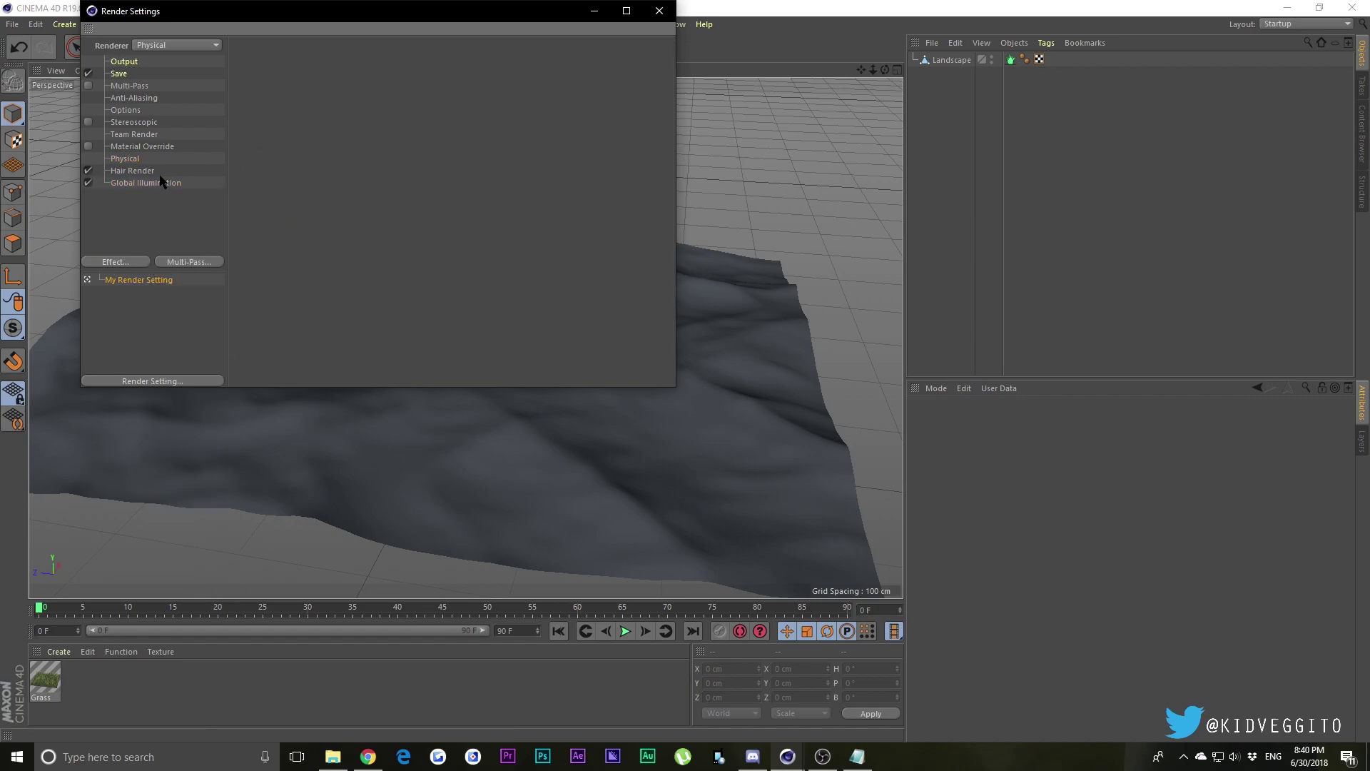
pyautogui.click(658, 11)
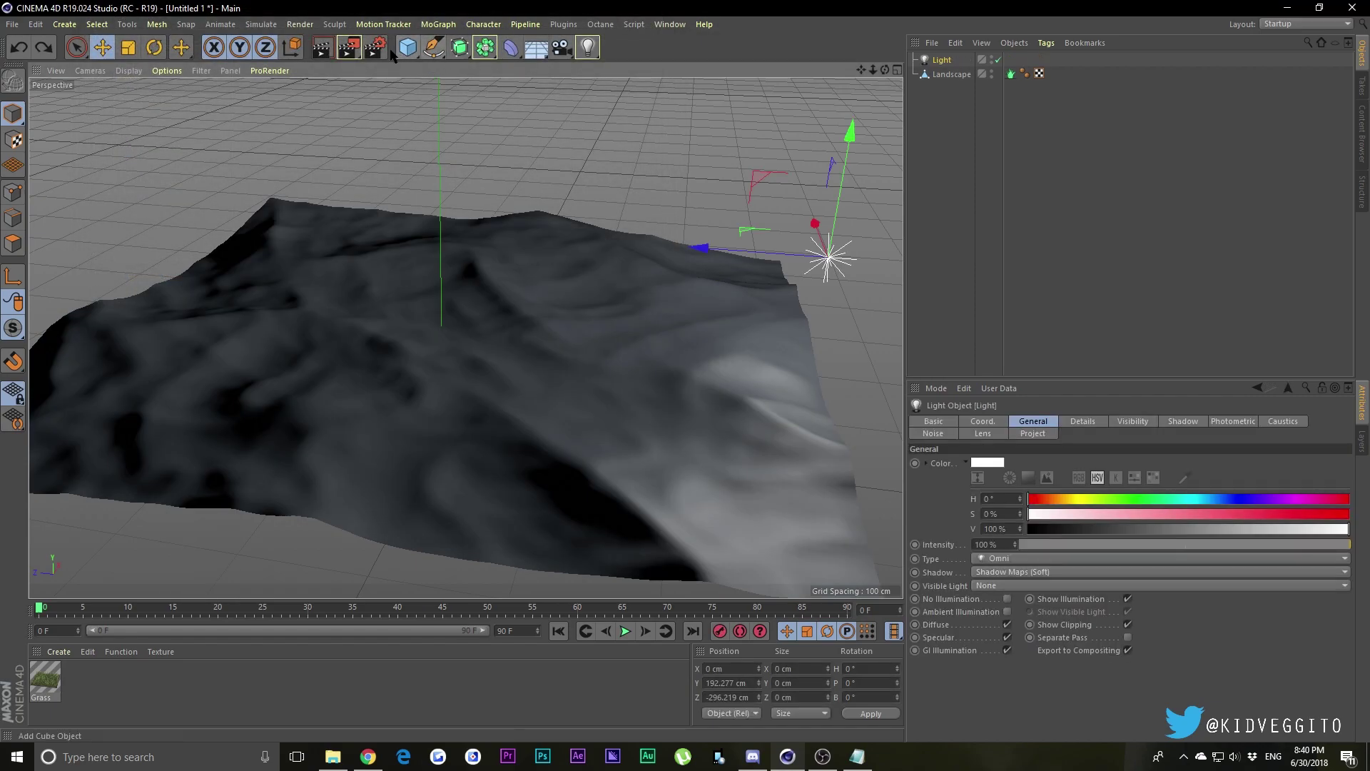
# Add a new light and add Global Illumination to the render effects again.
pyautogui.click(369, 56)
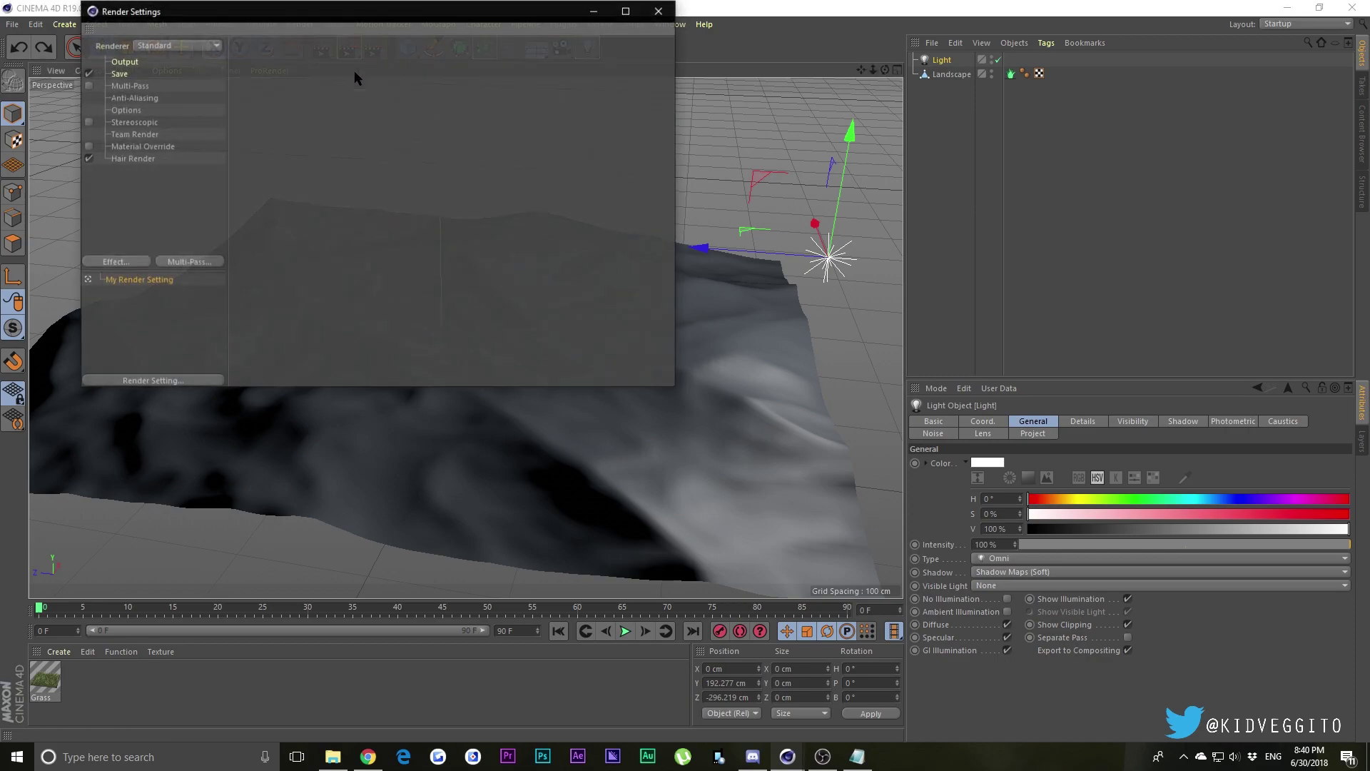
pyautogui.click(132, 261)
pyautogui.click(171, 436)
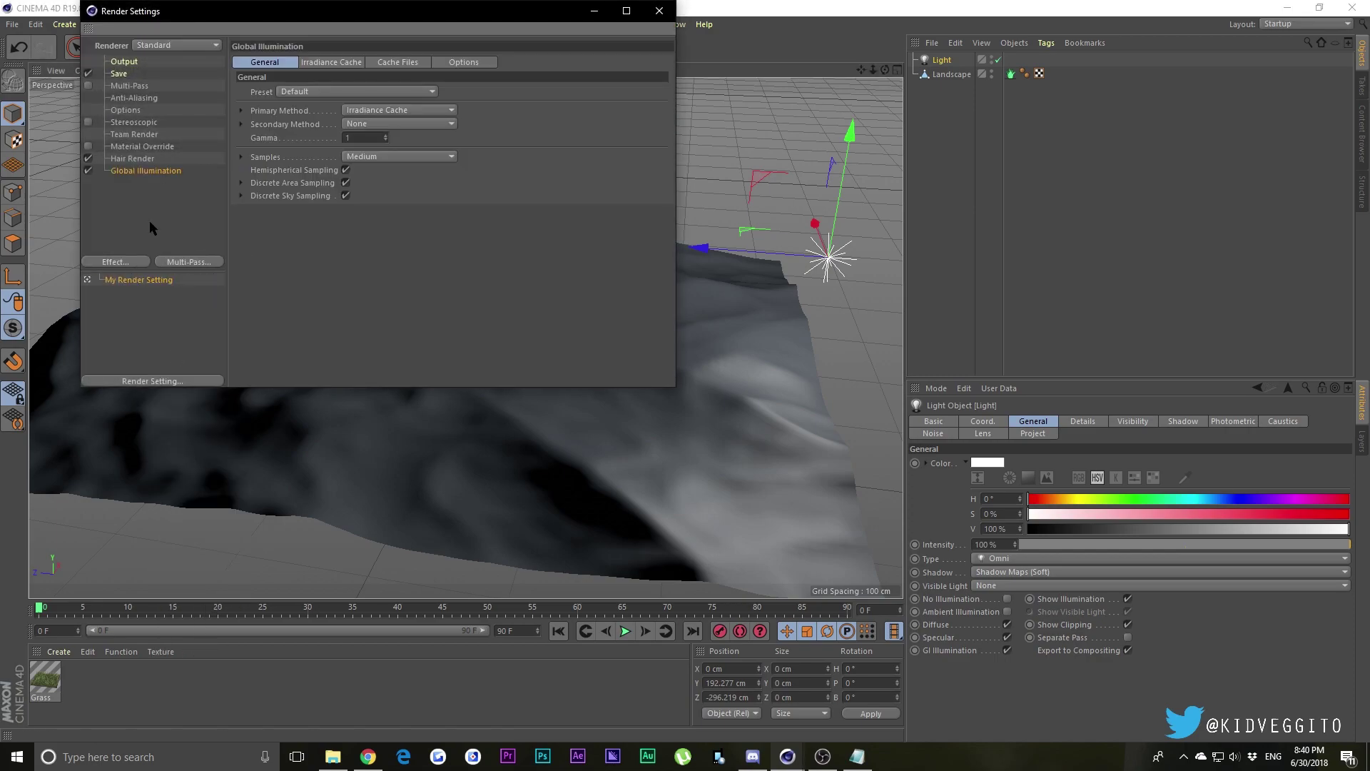
pyautogui.click(658, 10)
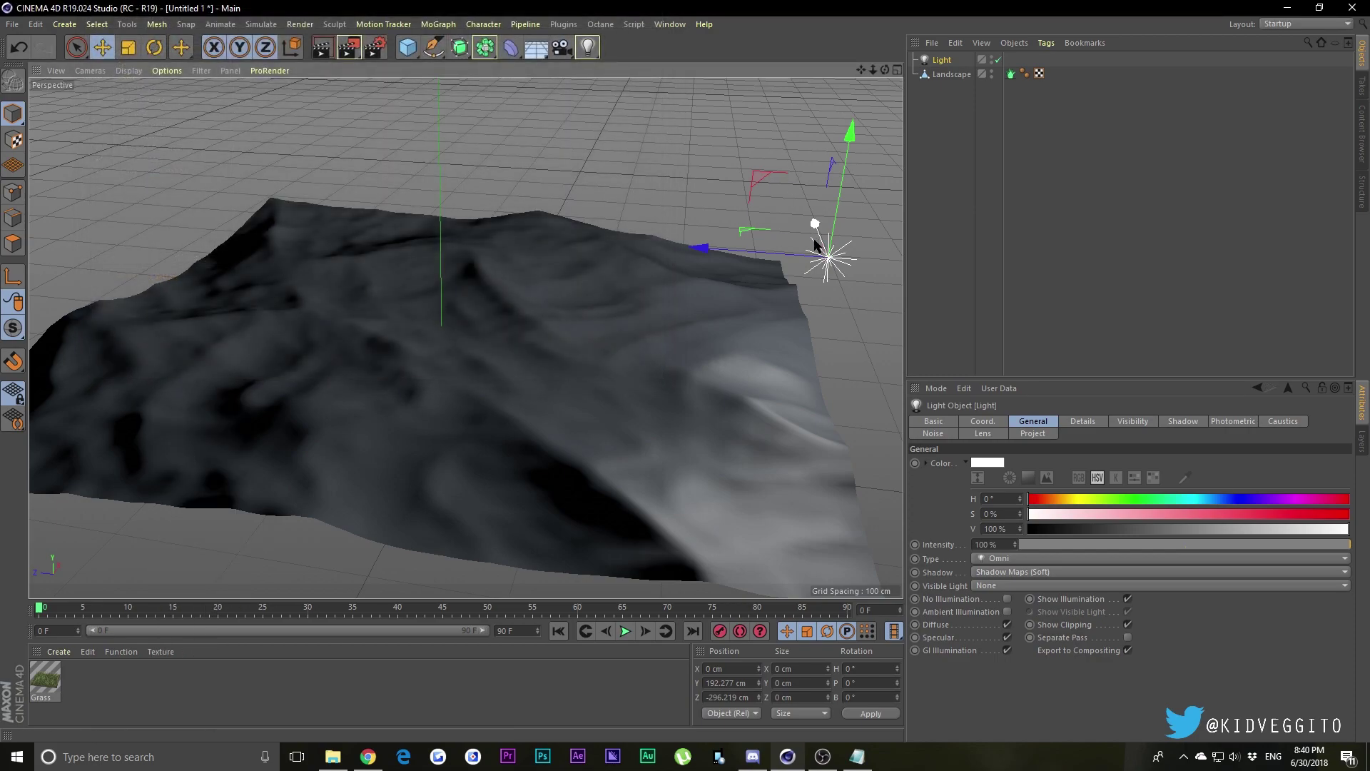
# Delete the light and add a Physical Sky in its place.
pyautogui.press('Delete')
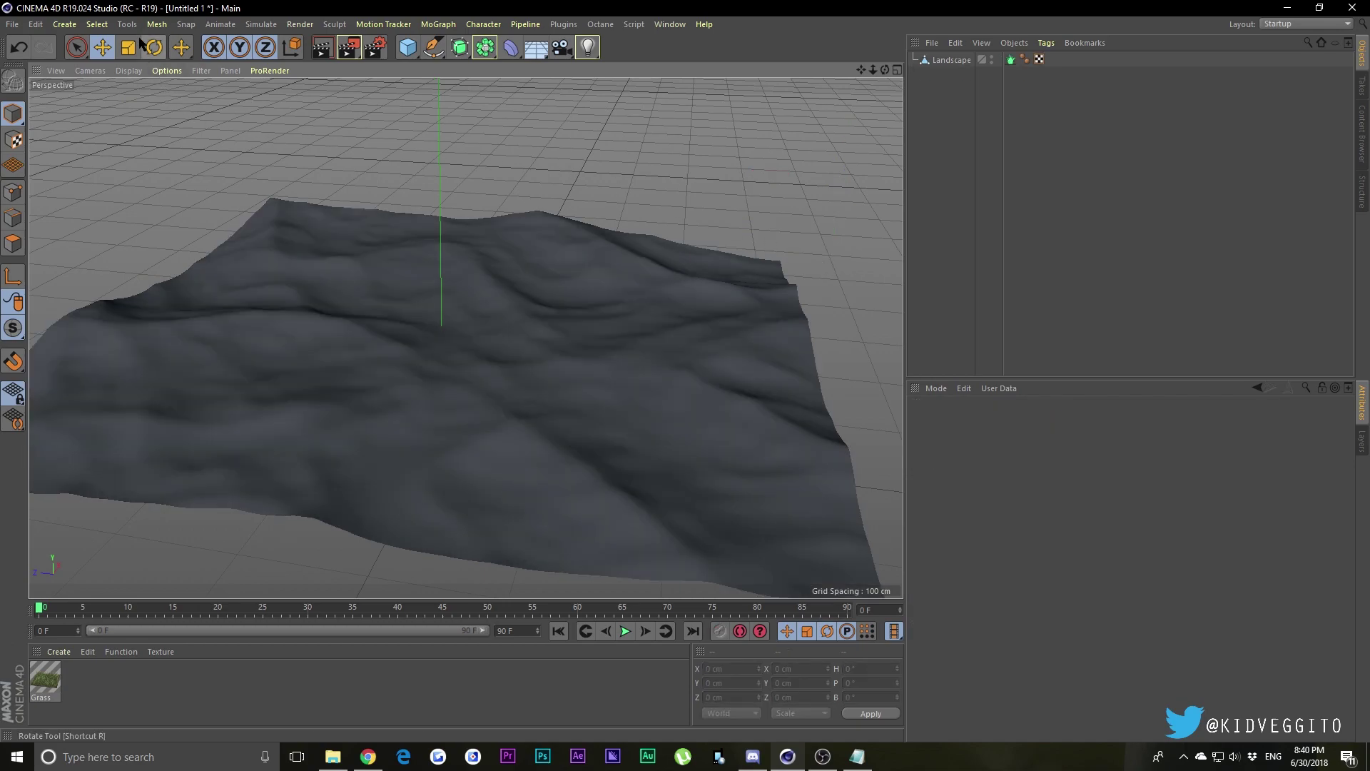
pyautogui.click(64, 25)
pyautogui.moveTo(85, 141)
pyautogui.click(146, 142)
pyautogui.moveTo(885, 70); pyautogui.dragTo(927, 357)
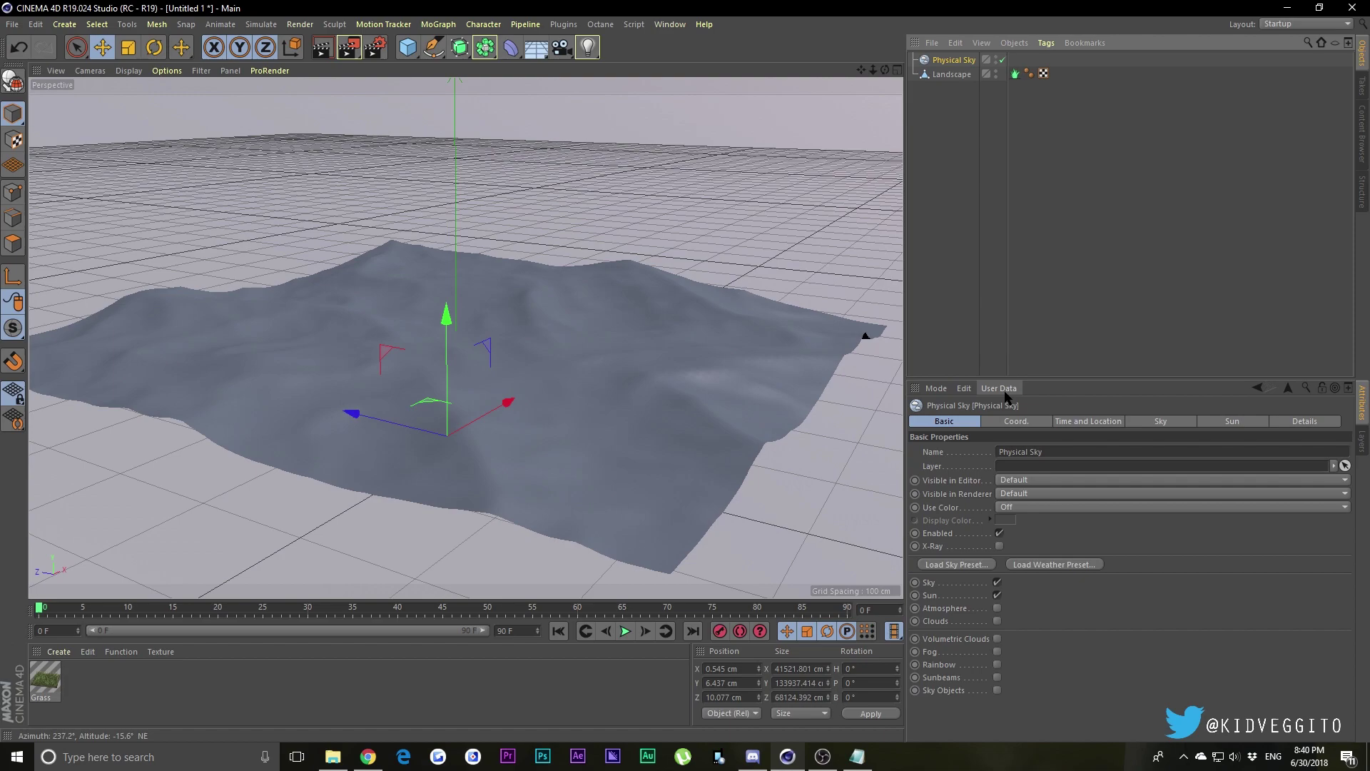
# Set the Physical Sky's time of day to 17:00:00 and open the render settings.
pyautogui.click(1089, 422)
pyautogui.click(1156, 452)
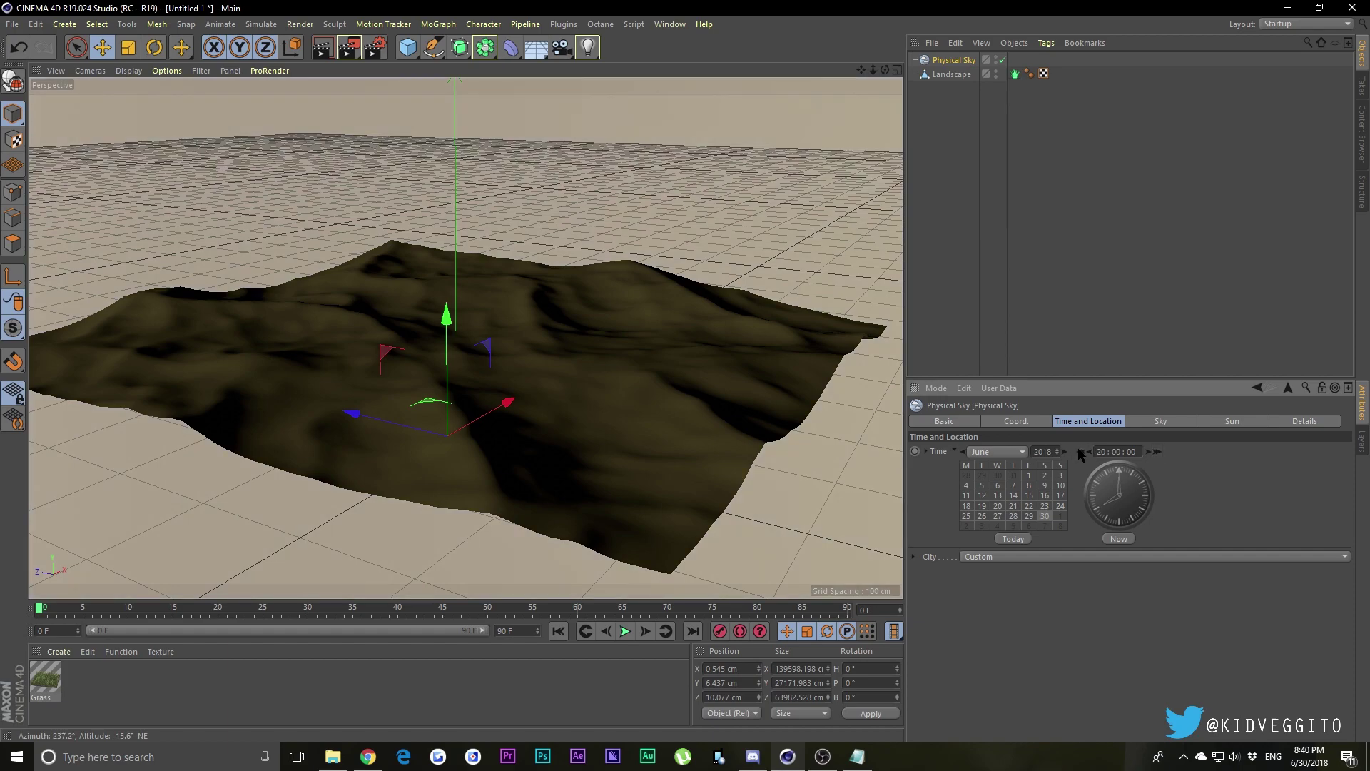
pyautogui.click(1080, 452)
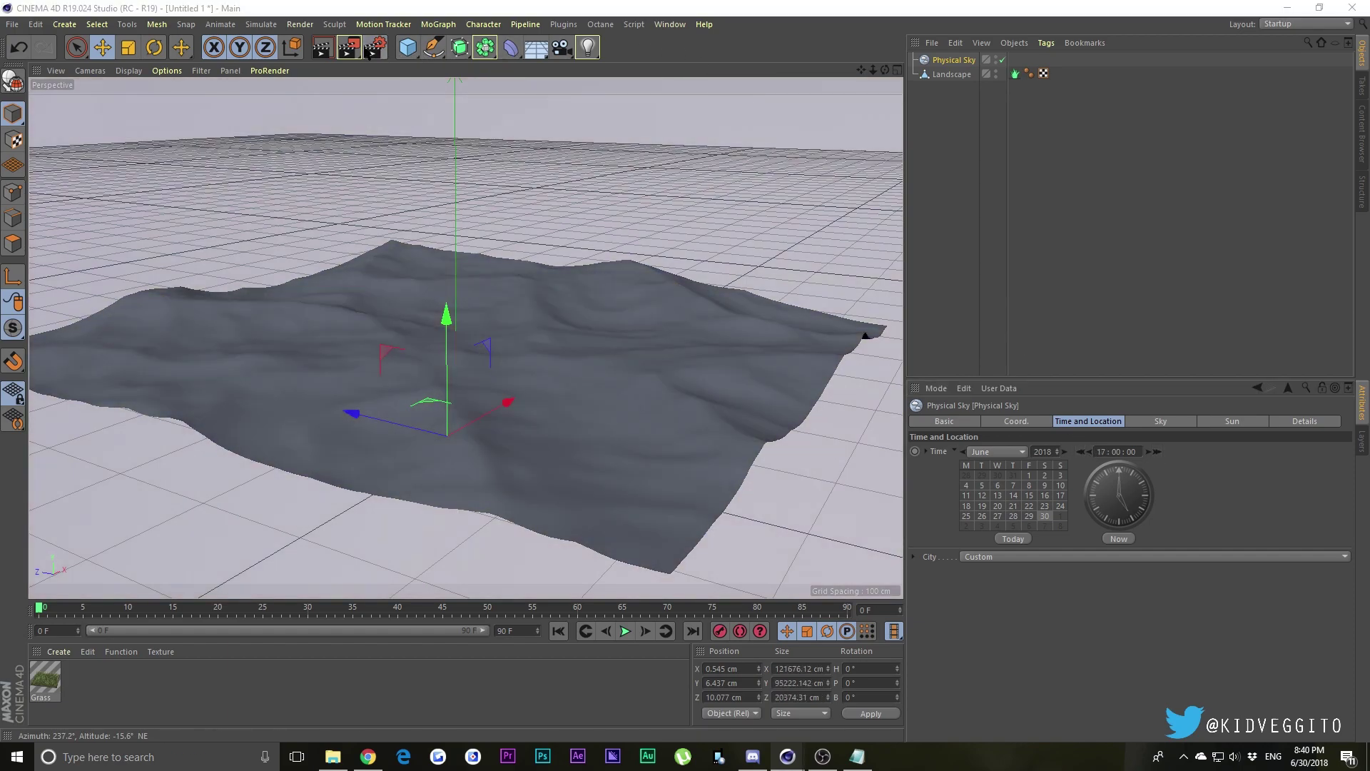
pyautogui.click(371, 50)
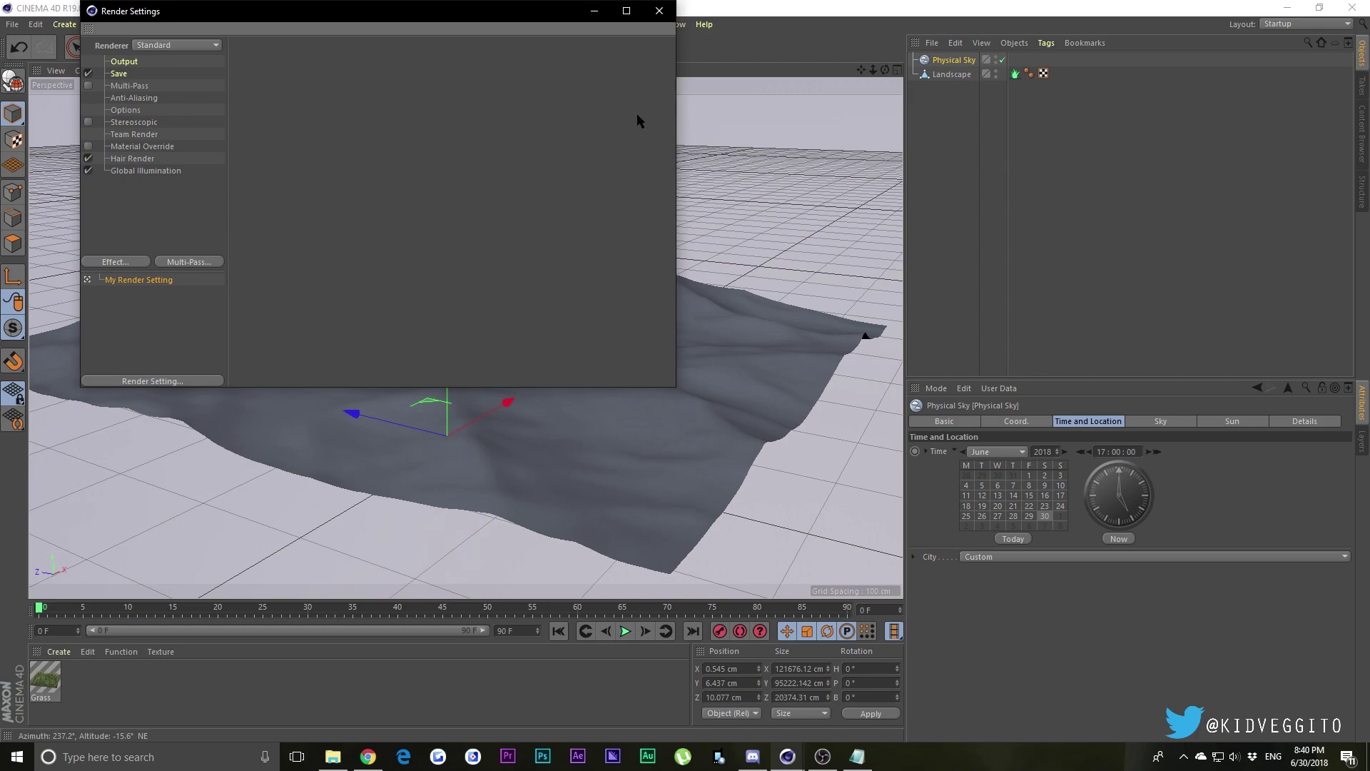
# Render the viewport under the Physical Sky, clear the render, and reopen Render Settings.
pyautogui.click(659, 12)
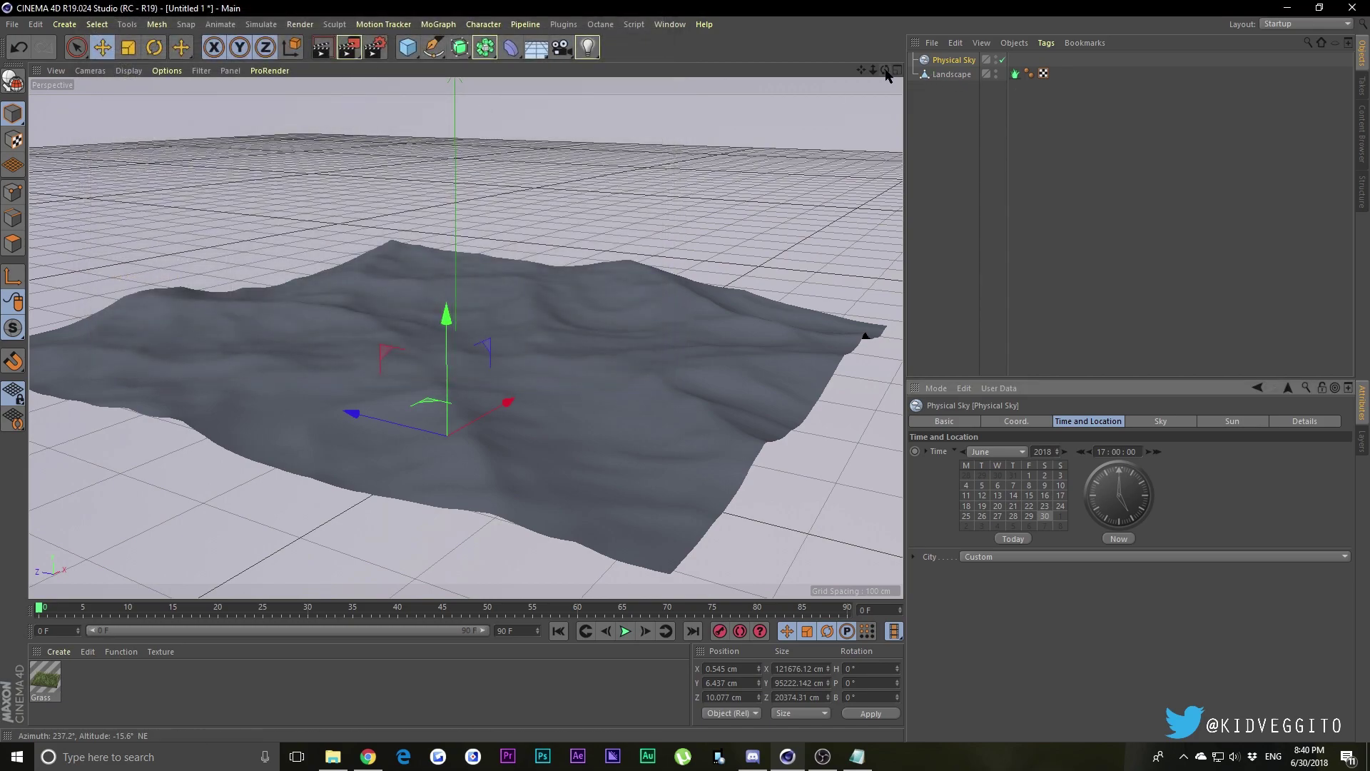
pyautogui.moveTo(886, 70); pyautogui.dragTo(873, 64)
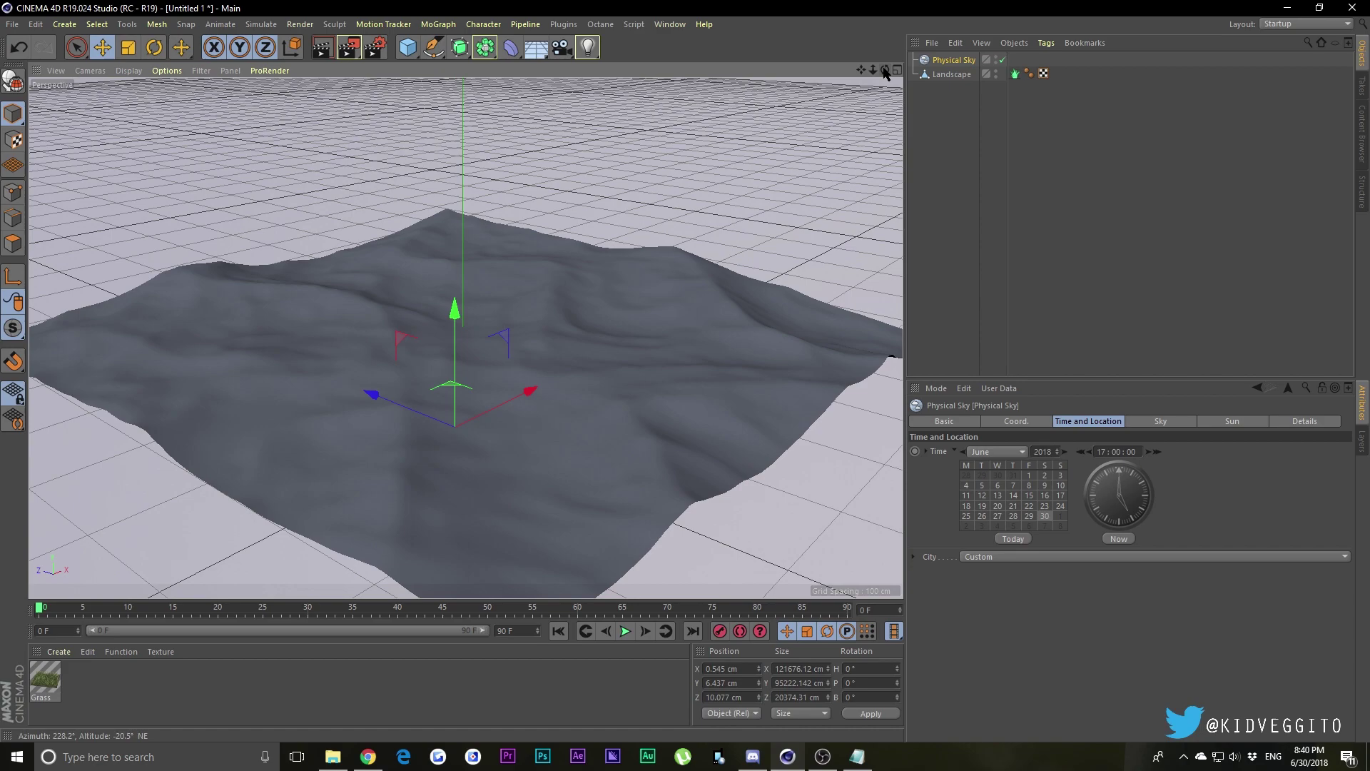
pyautogui.click(374, 47)
pyautogui.click(659, 12)
pyautogui.click(348, 48)
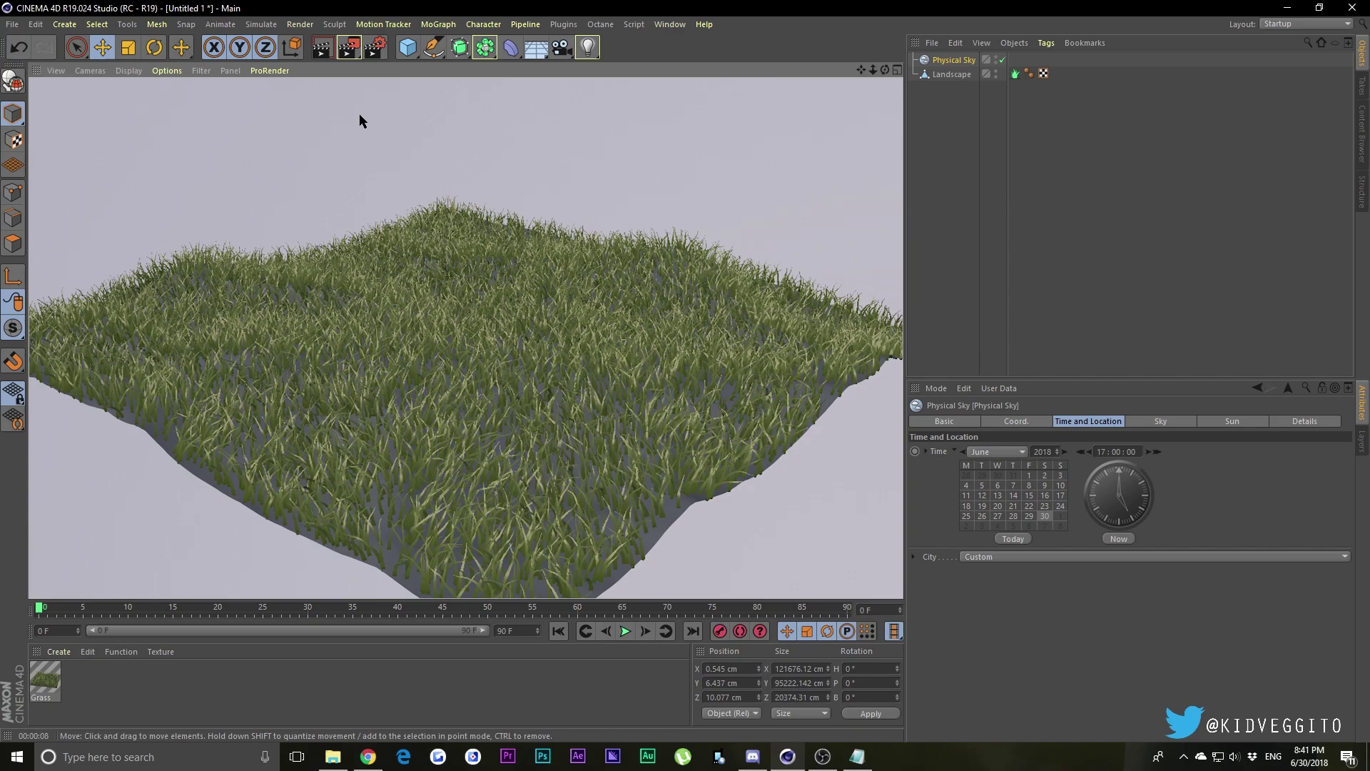
pyautogui.click(358, 113)
pyautogui.click(375, 47)
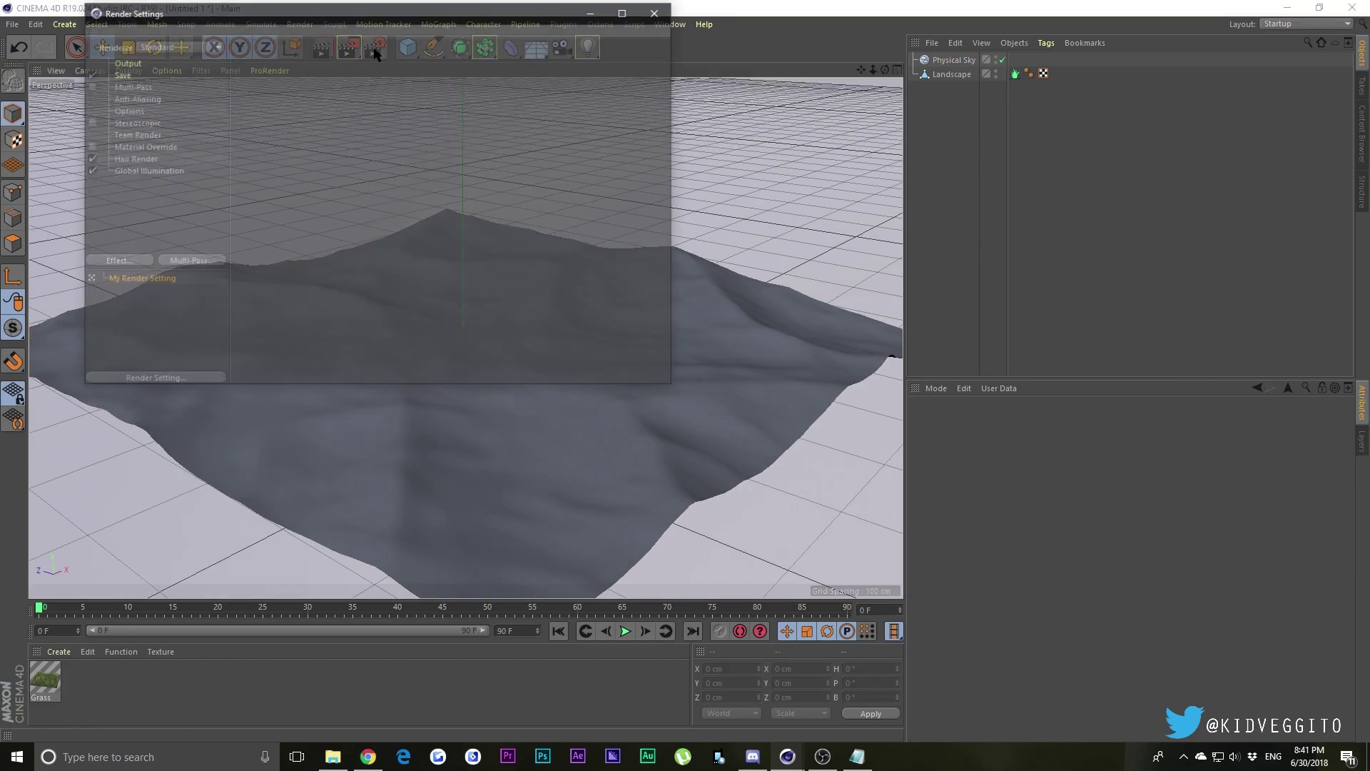
# Switch the renderer to Physical, render the landscape view, then cancel with Escape.
pyautogui.click(176, 45)
pyautogui.click(176, 70)
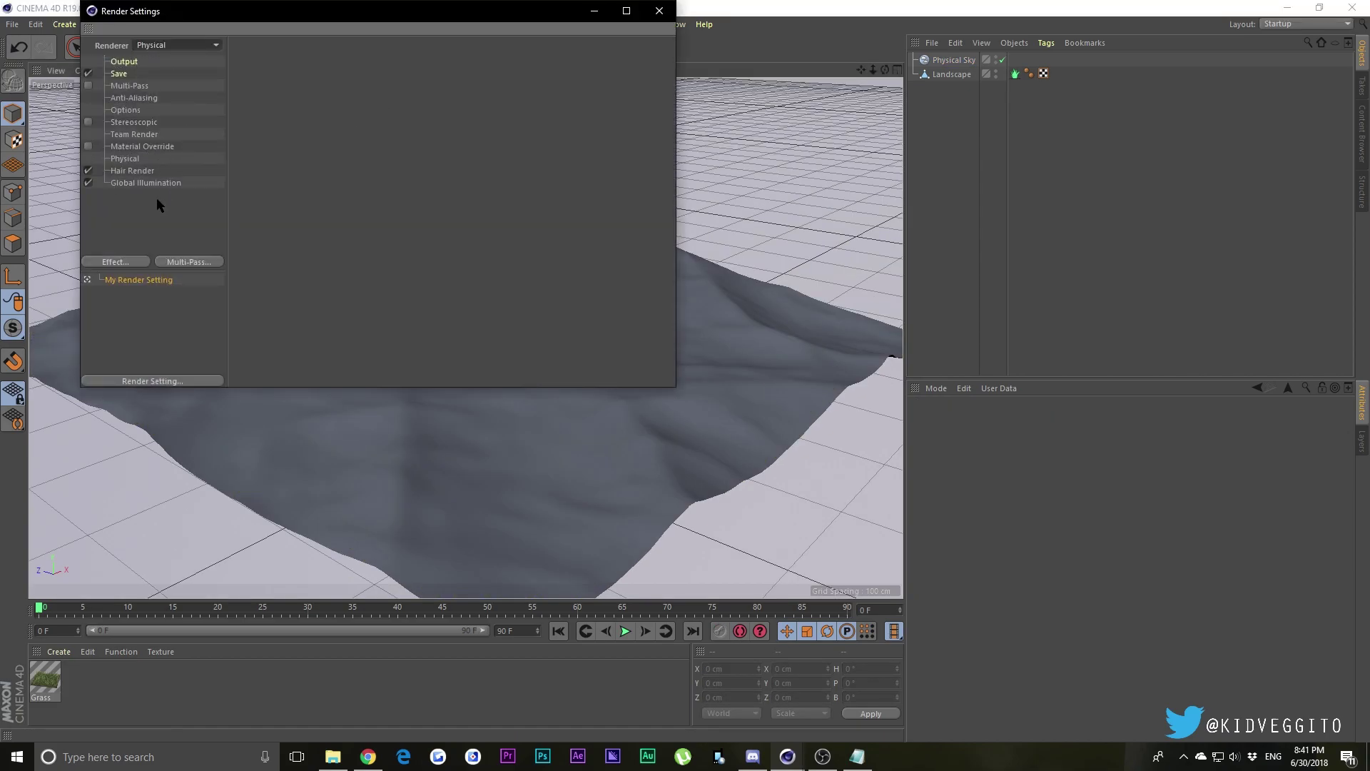
pyautogui.click(659, 11)
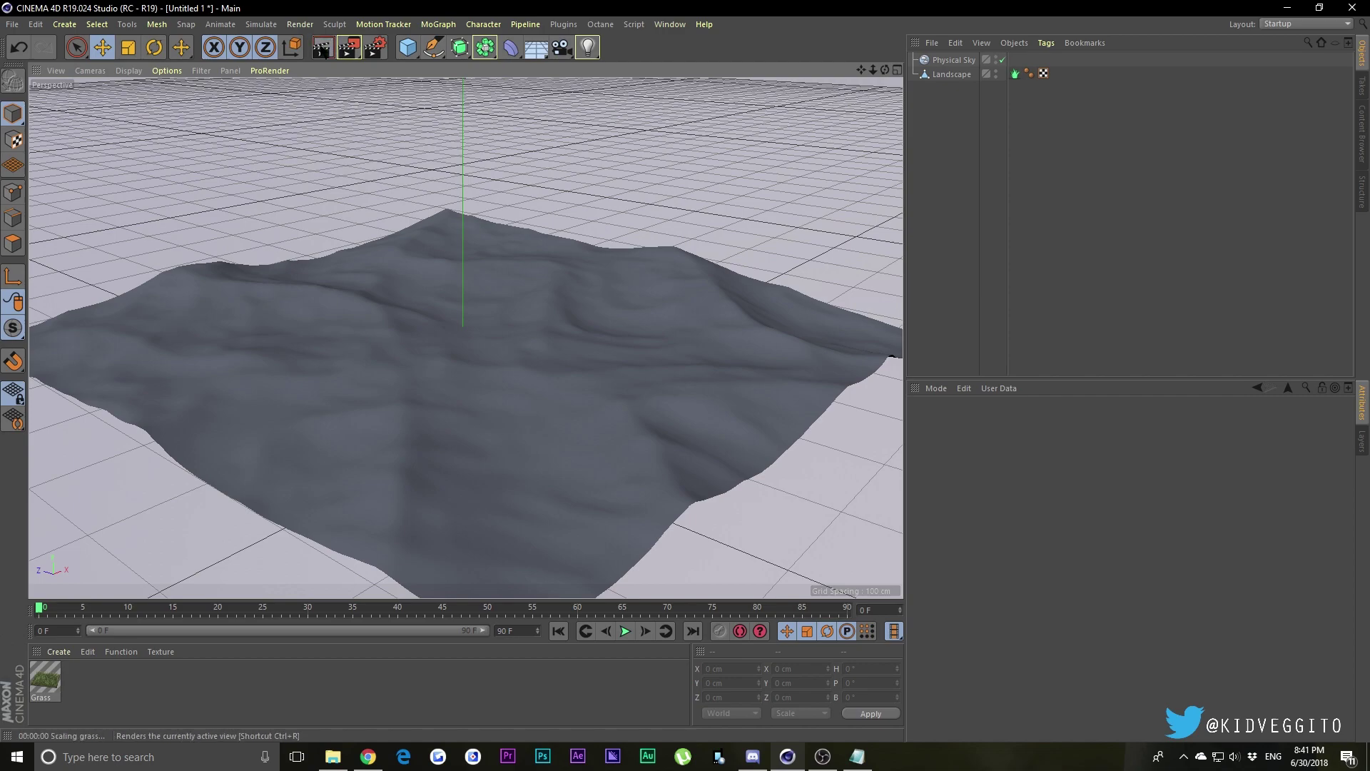
pyautogui.click(323, 47)
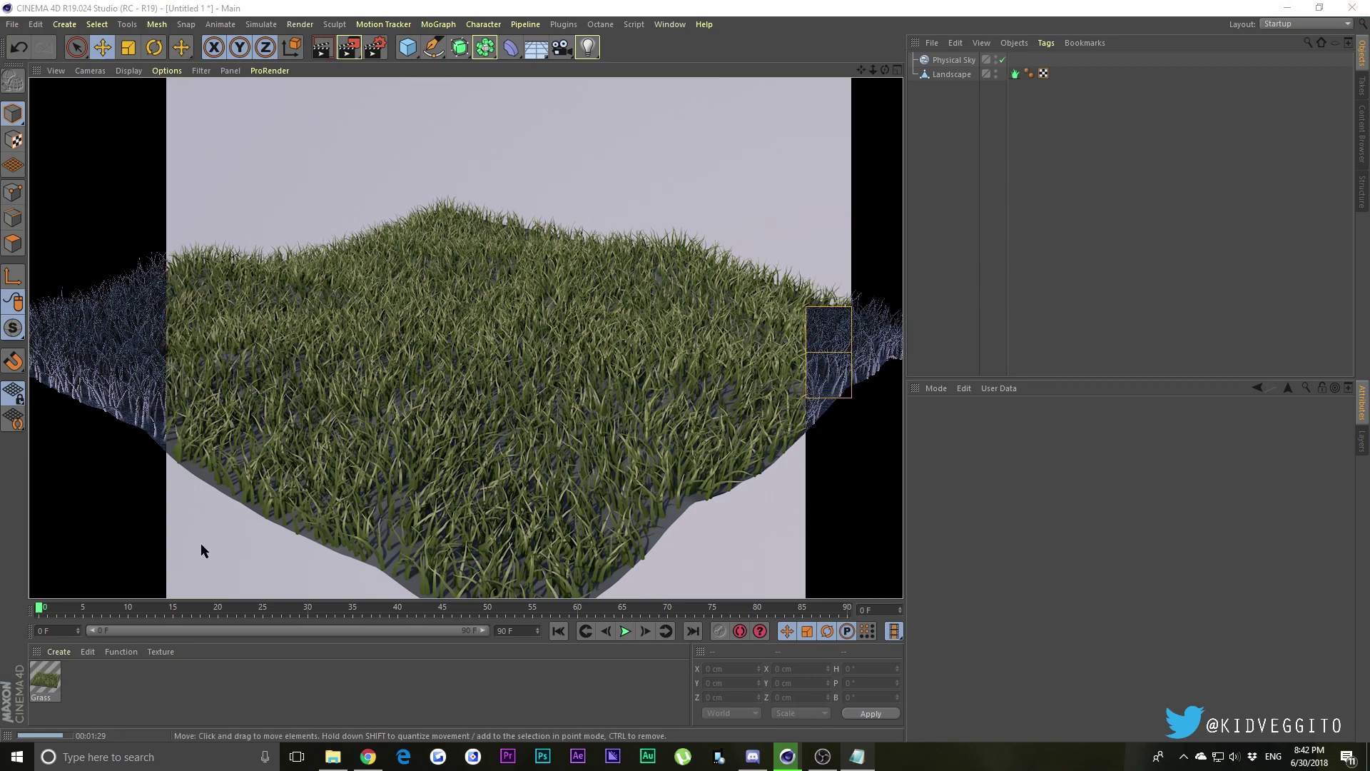
pyautogui.press('Escape')
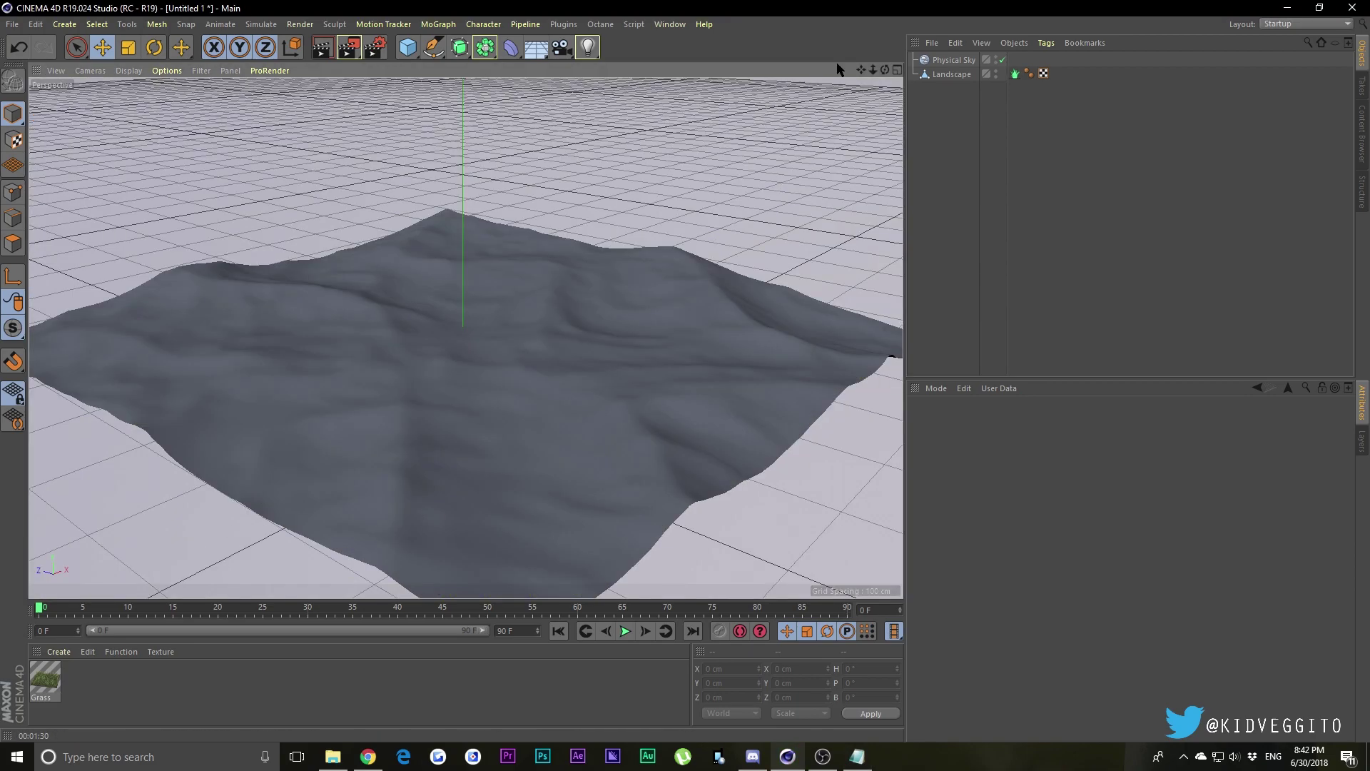
# Turn off Global Illumination in the render settings.
pyautogui.moveTo(885, 70); pyautogui.dragTo(974, 79)
pyautogui.click(1015, 73)
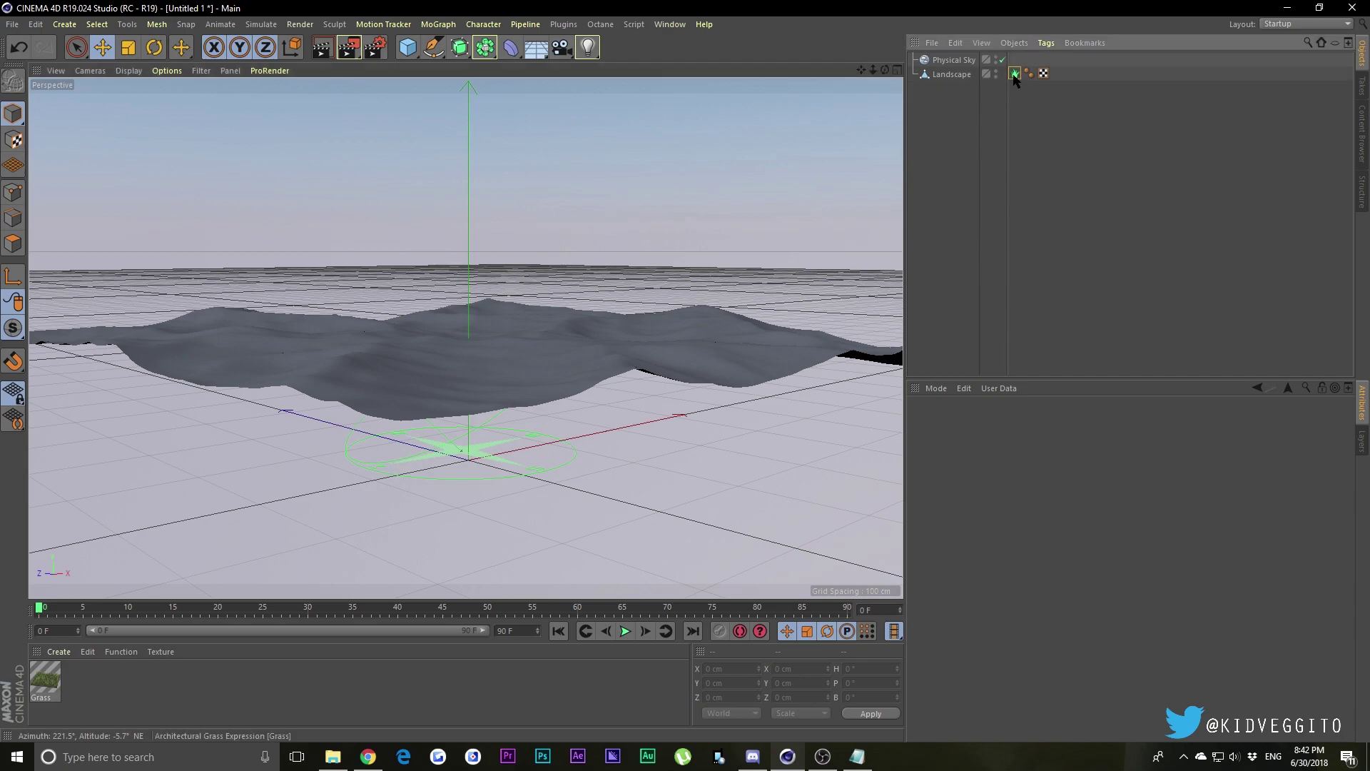
pyautogui.moveTo(888, 75); pyautogui.dragTo(935, 111)
pyautogui.click(375, 48)
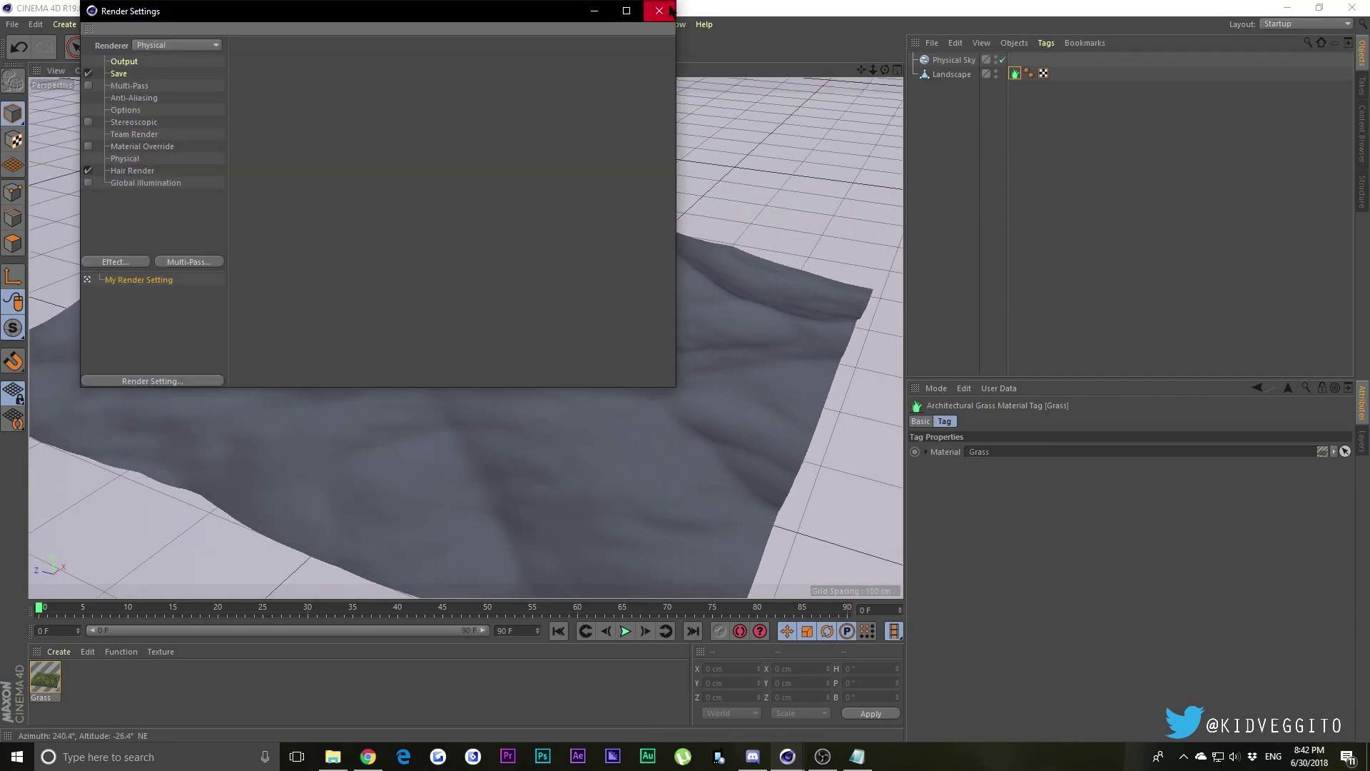
pyautogui.click(659, 10)
pyautogui.moveTo(885, 69); pyautogui.dragTo(921, 80)
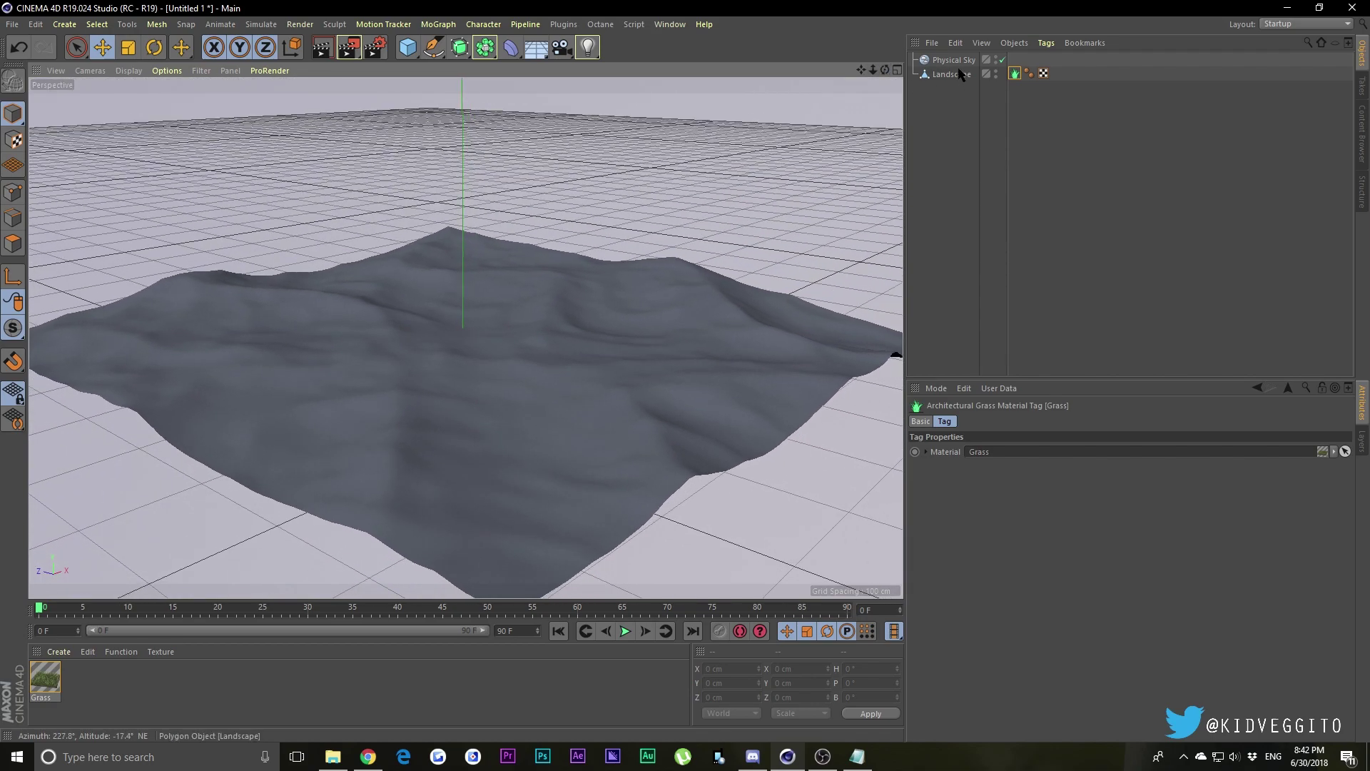
# Delete the Physical Sky, add and remove a test light, then bring up the light types flyout.
pyautogui.click(955, 61)
pyautogui.press('Delete')
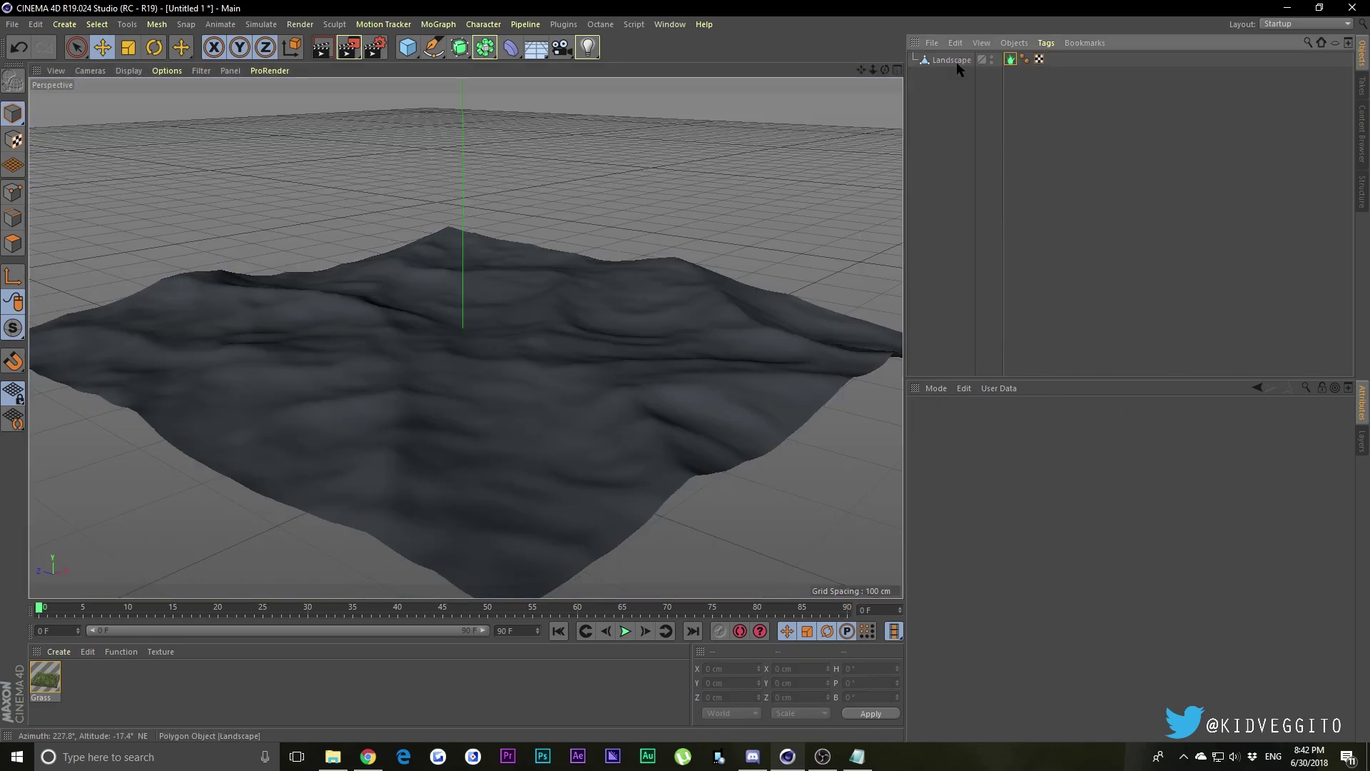
pyautogui.click(587, 47)
pyautogui.moveTo(463, 325); pyautogui.dragTo(484, 234)
pyautogui.press('Delete')
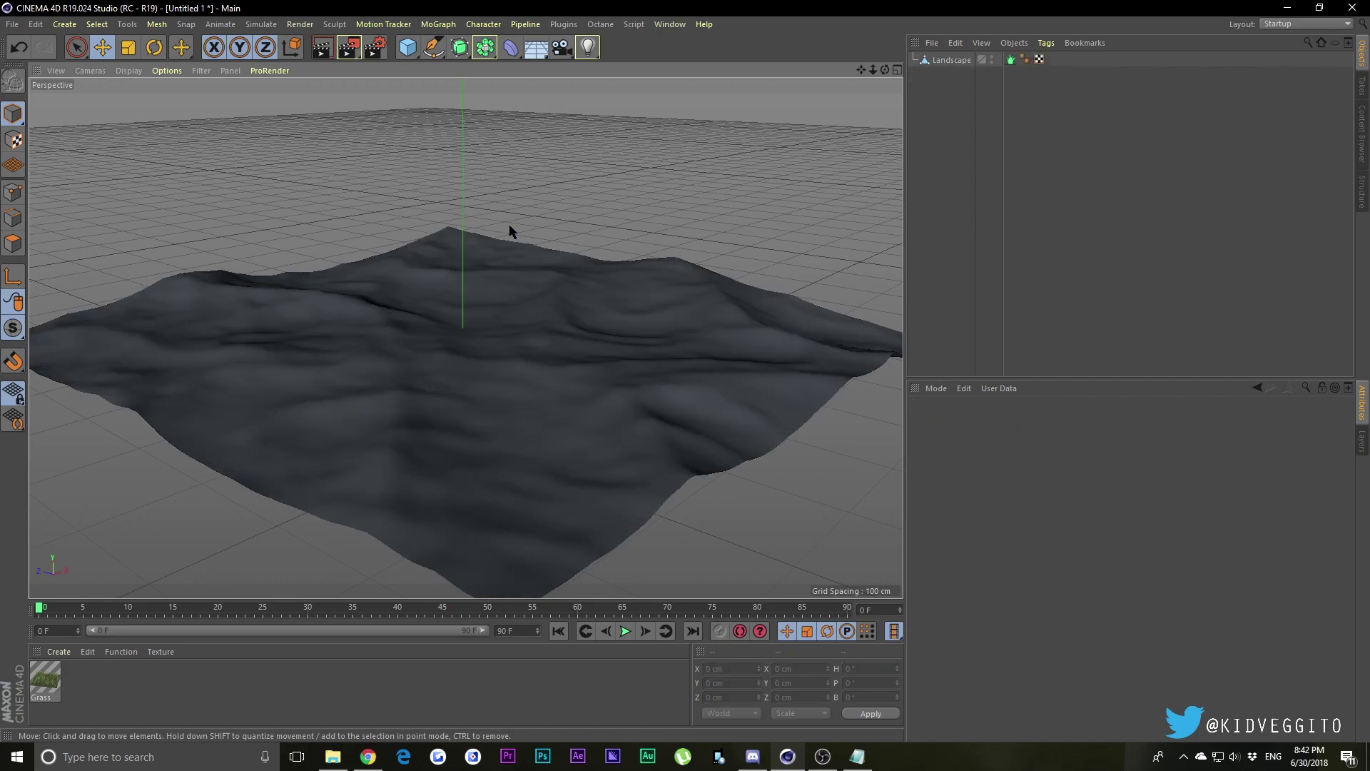
pyautogui.moveTo(588, 47); pyautogui.dragTo(646, 90)
# Raise the area light, turn its heading to 90° and tilt it slightly downward.
pyautogui.moveTo(462, 325); pyautogui.dragTo(462, 114)
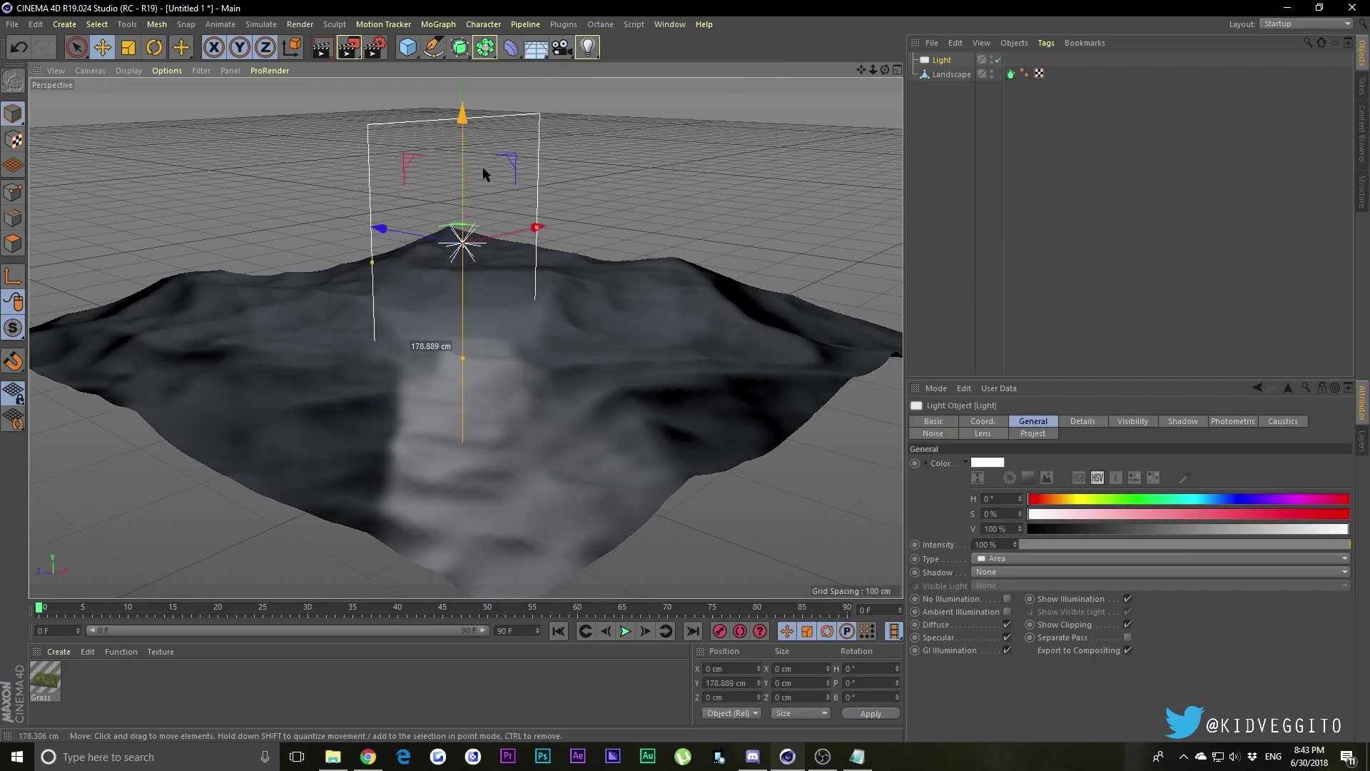
pyautogui.moveTo(176, 51); pyautogui.dragTo(164, 79)
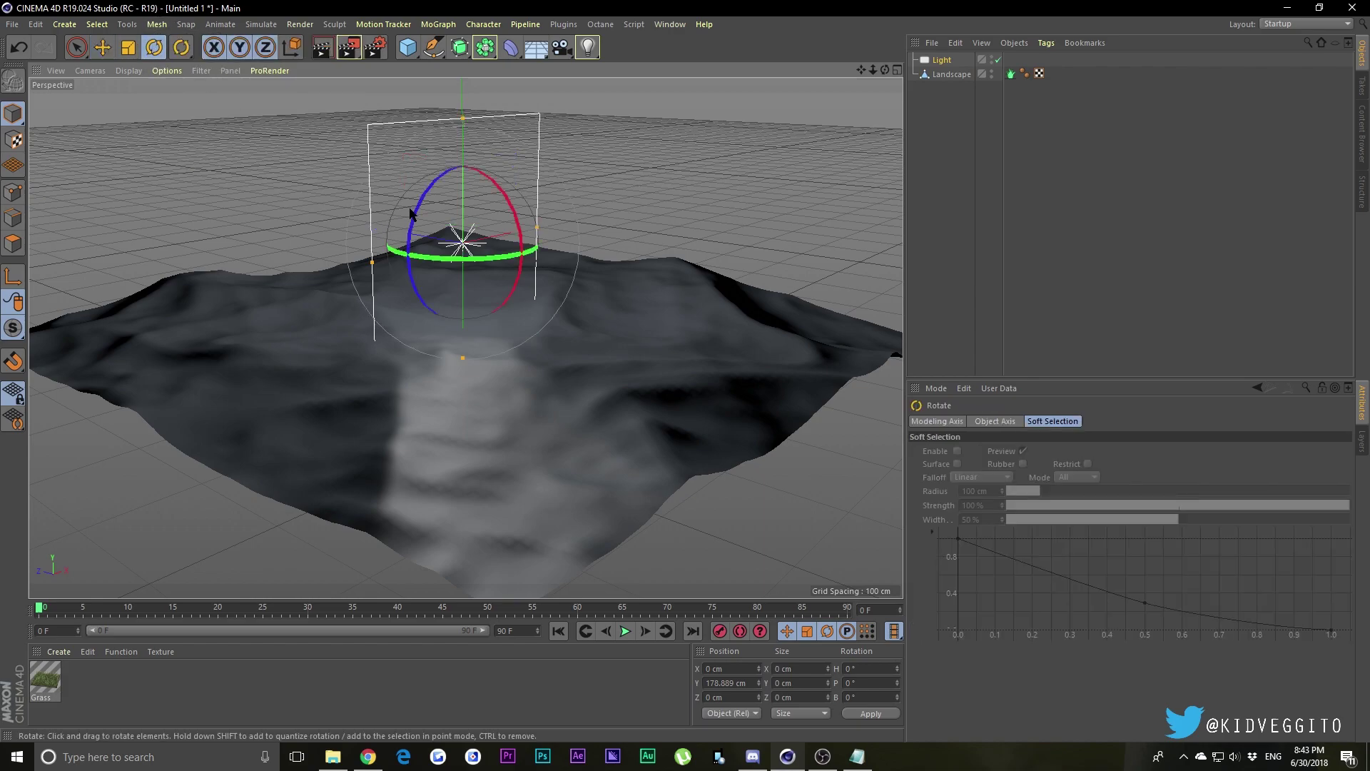
pyautogui.moveTo(453, 255); pyautogui.dragTo(602, 223)
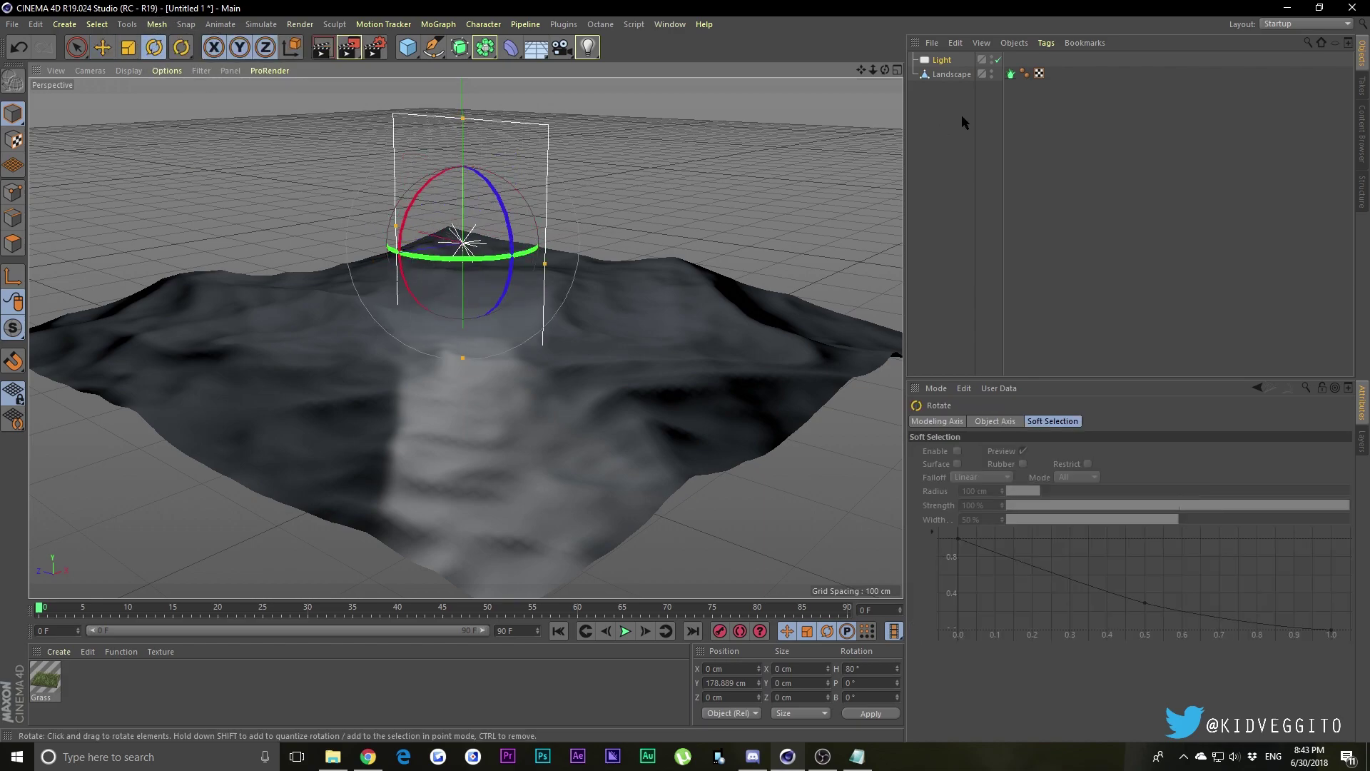
pyautogui.moveTo(887, 70); pyautogui.dragTo(821, 75)
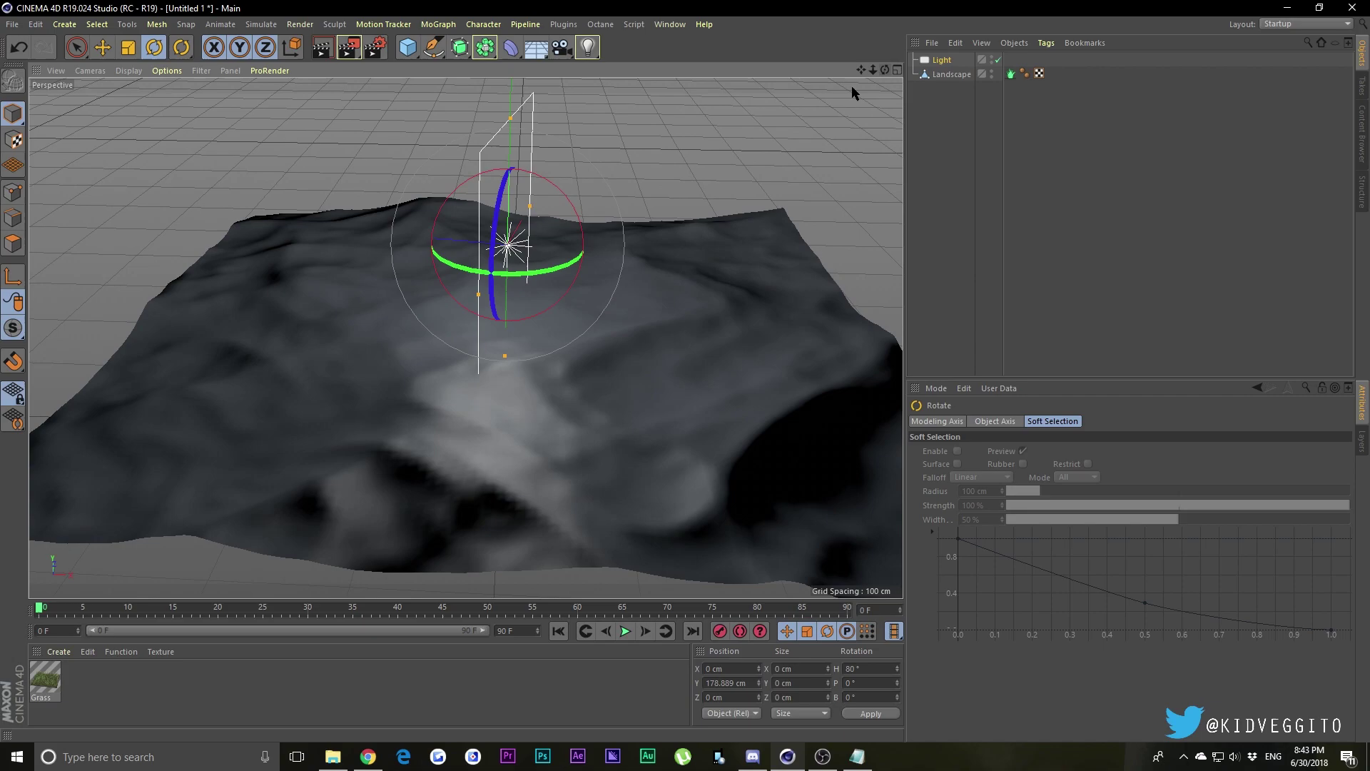
pyautogui.moveTo(513, 281); pyautogui.dragTo(566, 193)
pyautogui.click(556, 197)
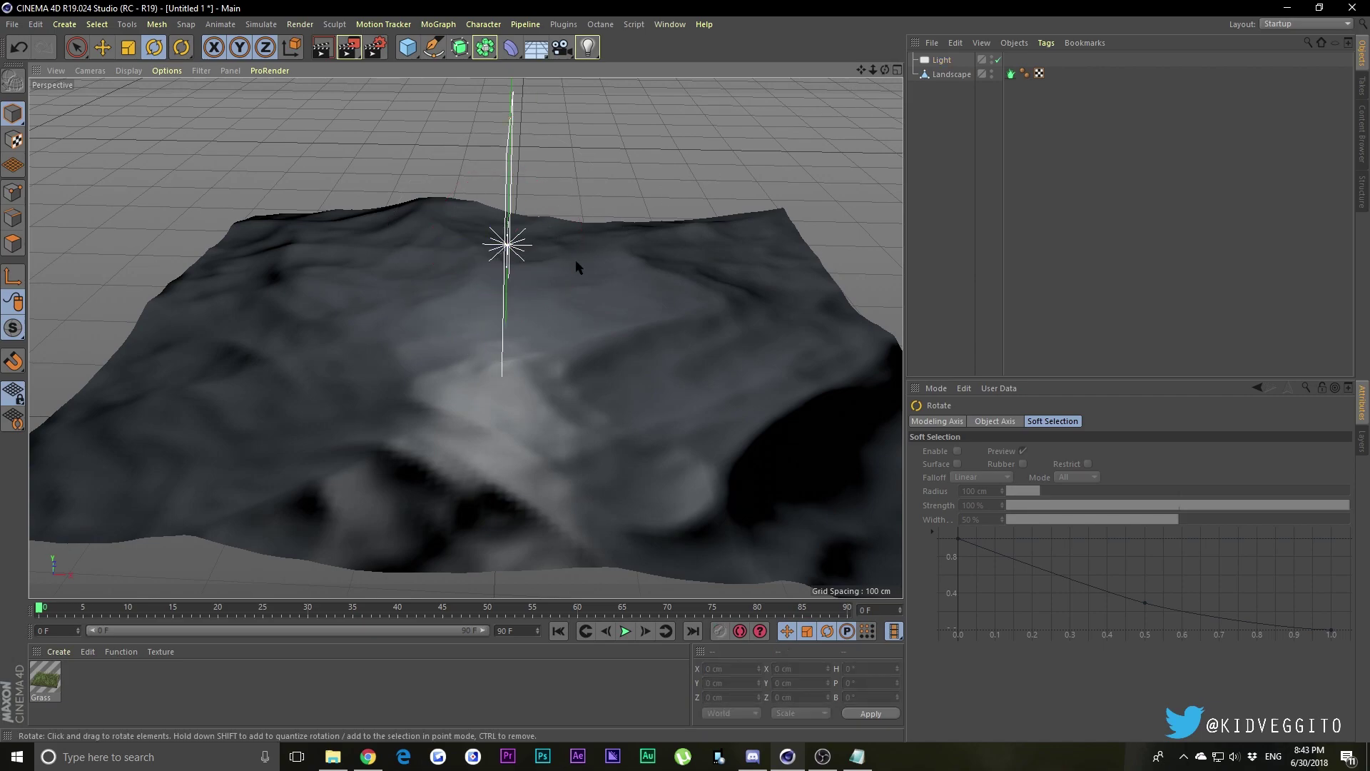
pyautogui.click(504, 250)
pyautogui.moveTo(885, 69); pyautogui.dragTo(849, 93)
pyautogui.moveTo(469, 208); pyautogui.dragTo(451, 236)
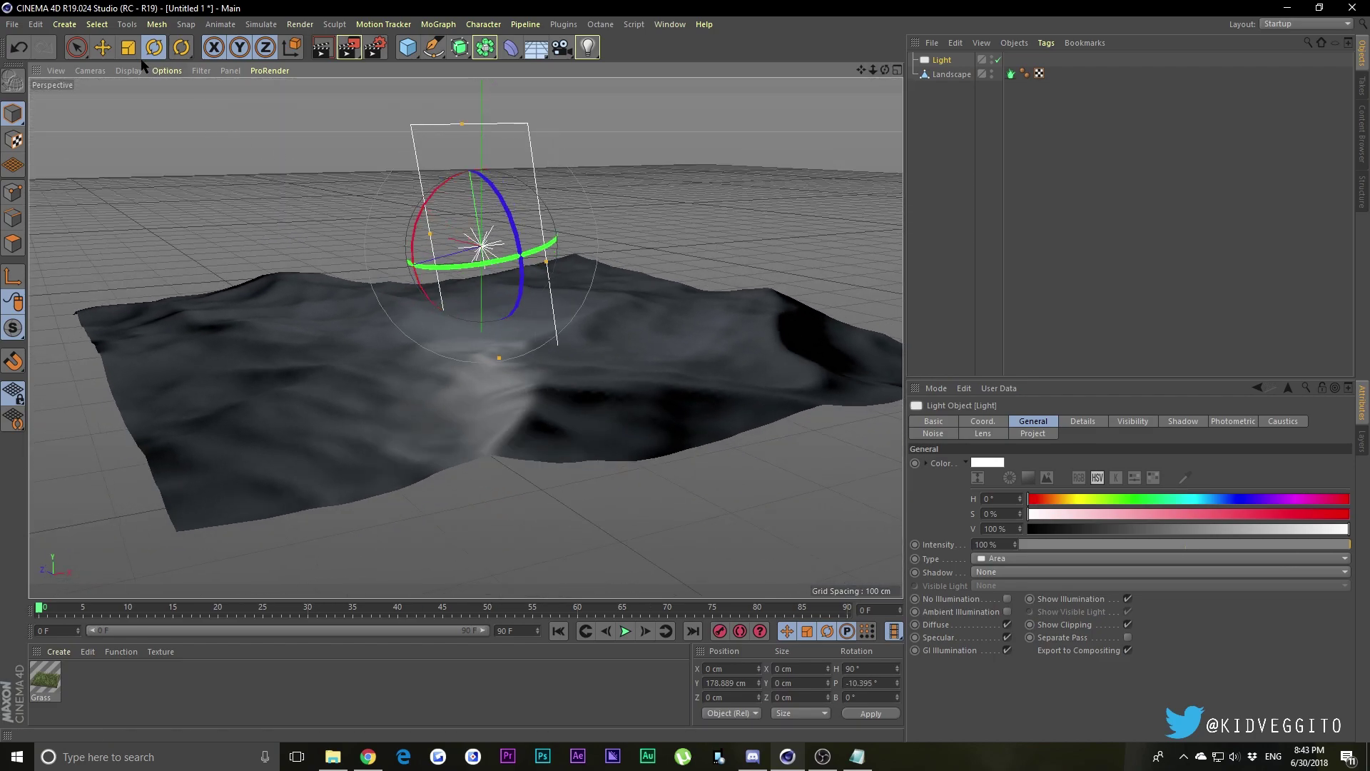
# Reposition the light higher and out to the right, then widen its rectangle.
pyautogui.press('e')
pyautogui.moveTo(471, 189); pyautogui.dragTo(460, 121)
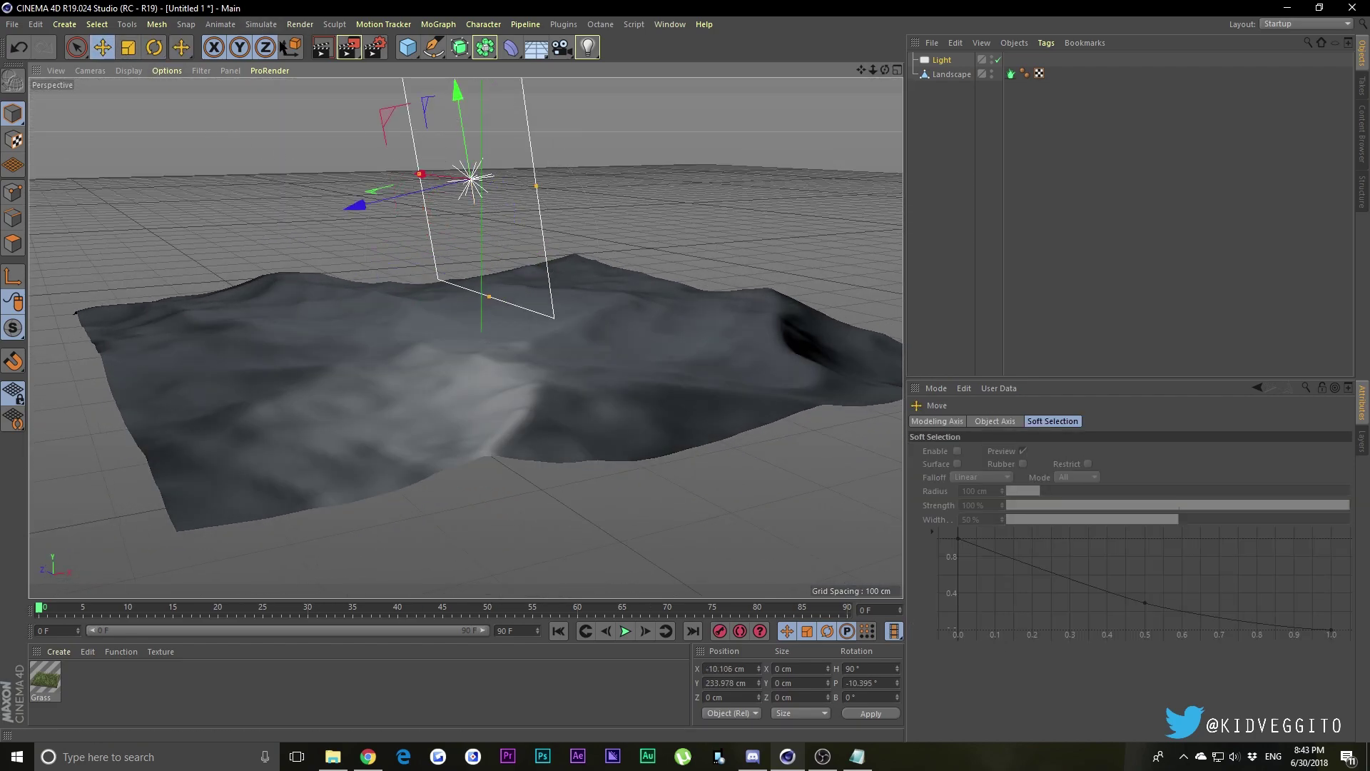
pyautogui.moveTo(885, 70); pyautogui.dragTo(721, 126)
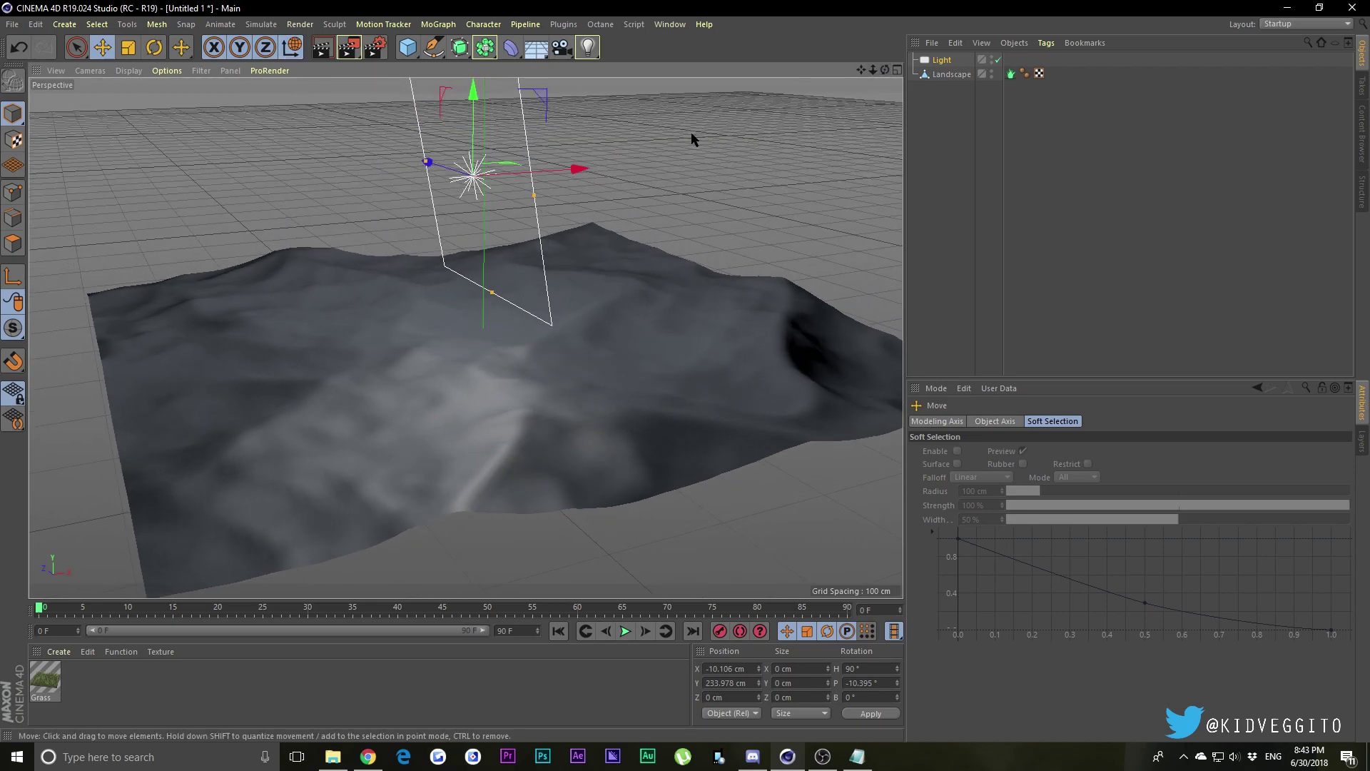
pyautogui.moveTo(557, 169); pyautogui.dragTo(881, 147)
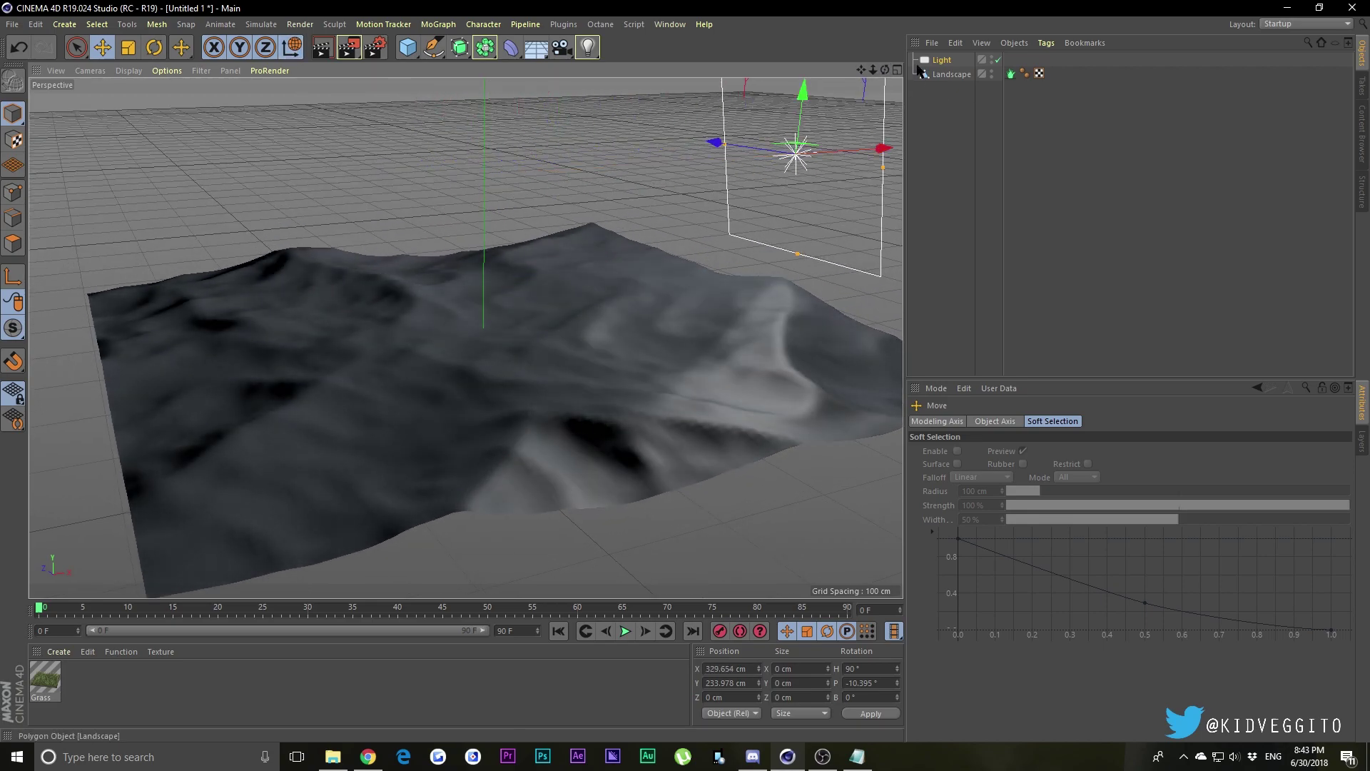
pyautogui.moveTo(885, 70); pyautogui.dragTo(762, 184)
pyautogui.click(814, 762)
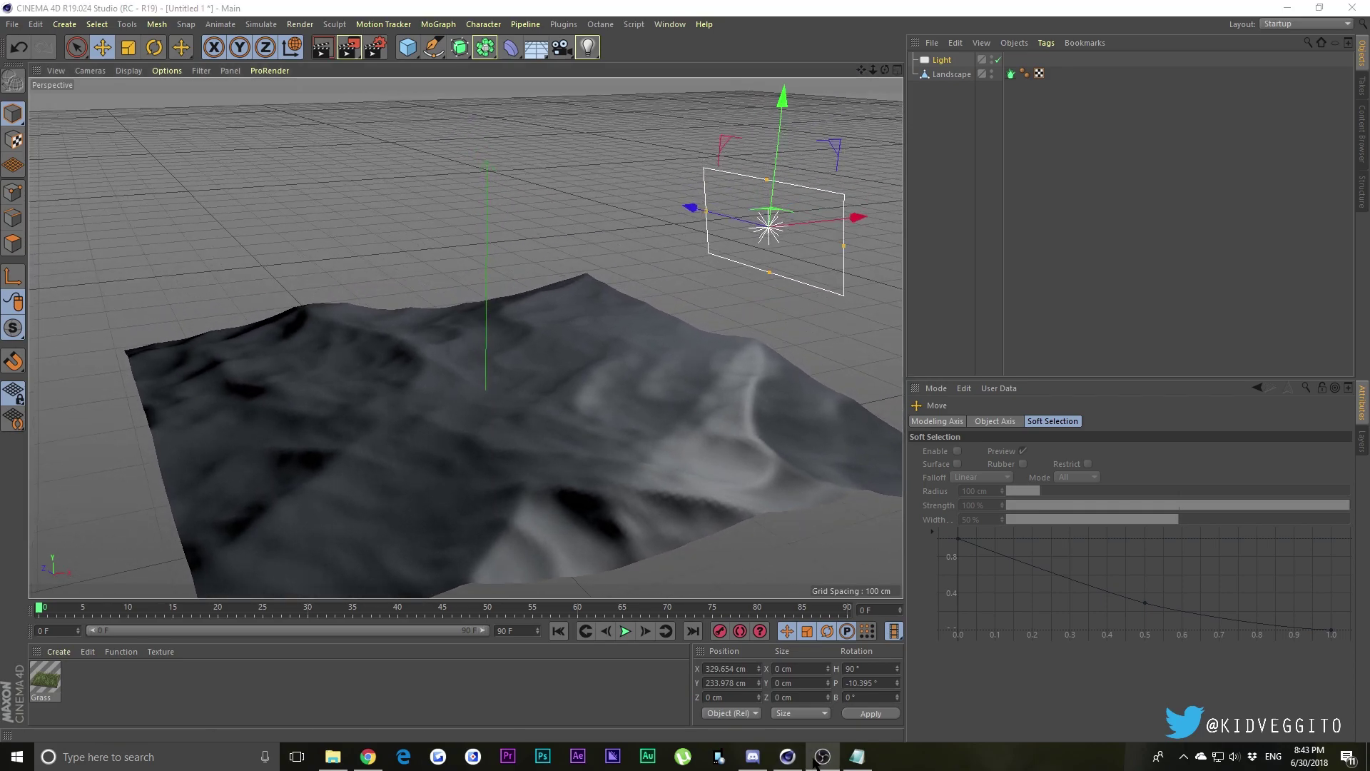
pyautogui.click(787, 756)
pyautogui.moveTo(783, 116); pyautogui.dragTo(781, 195)
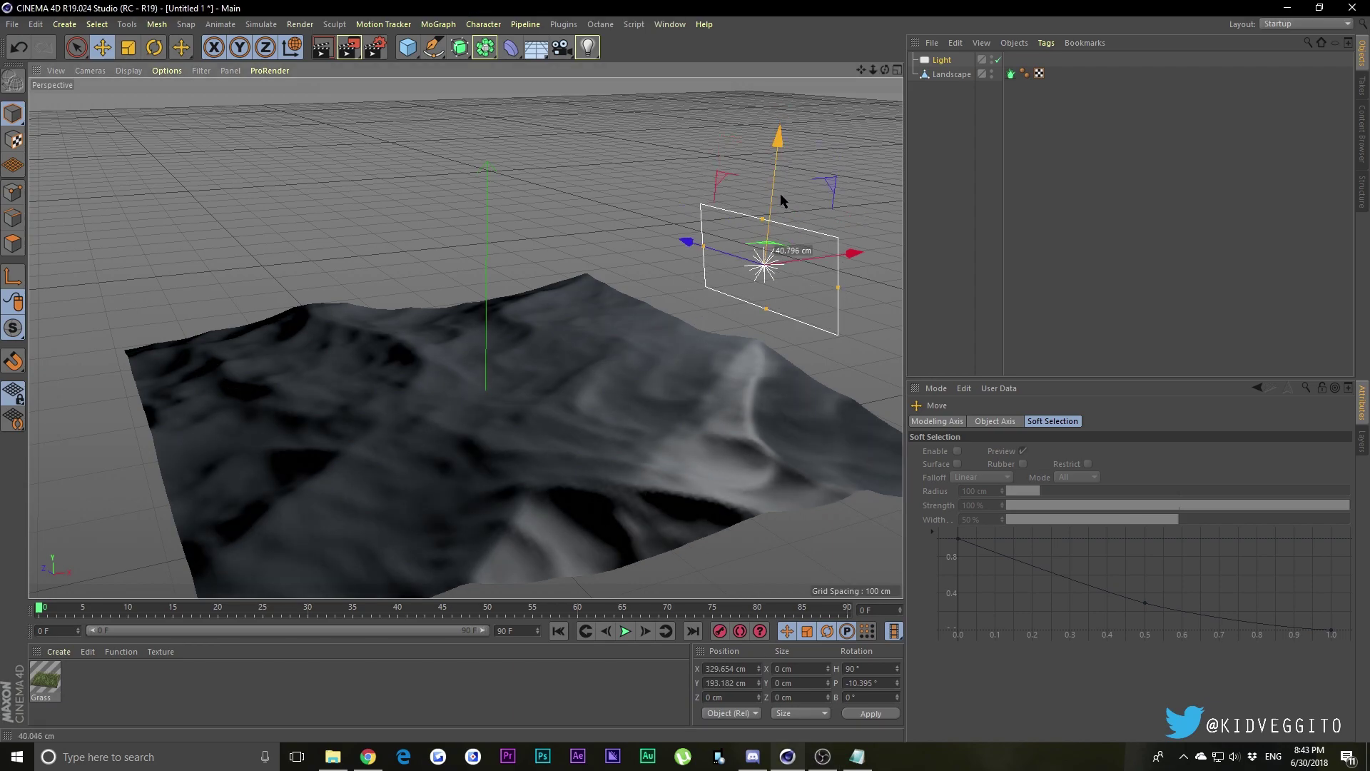
pyautogui.moveTo(704, 249); pyautogui.dragTo(654, 231)
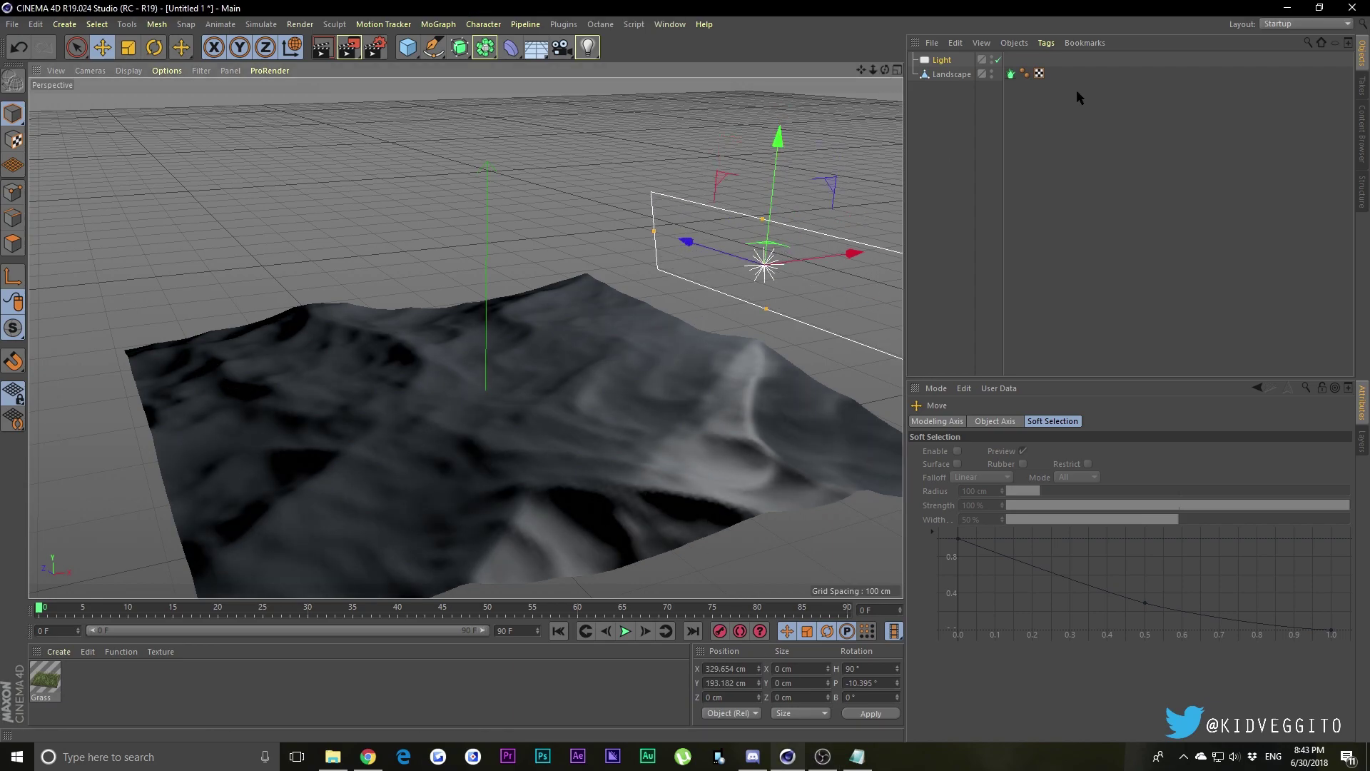
# Give the light Area shadows and Inverse Square falloff, then select the Grass material tag.
pyautogui.click(942, 62)
pyautogui.click(1035, 572)
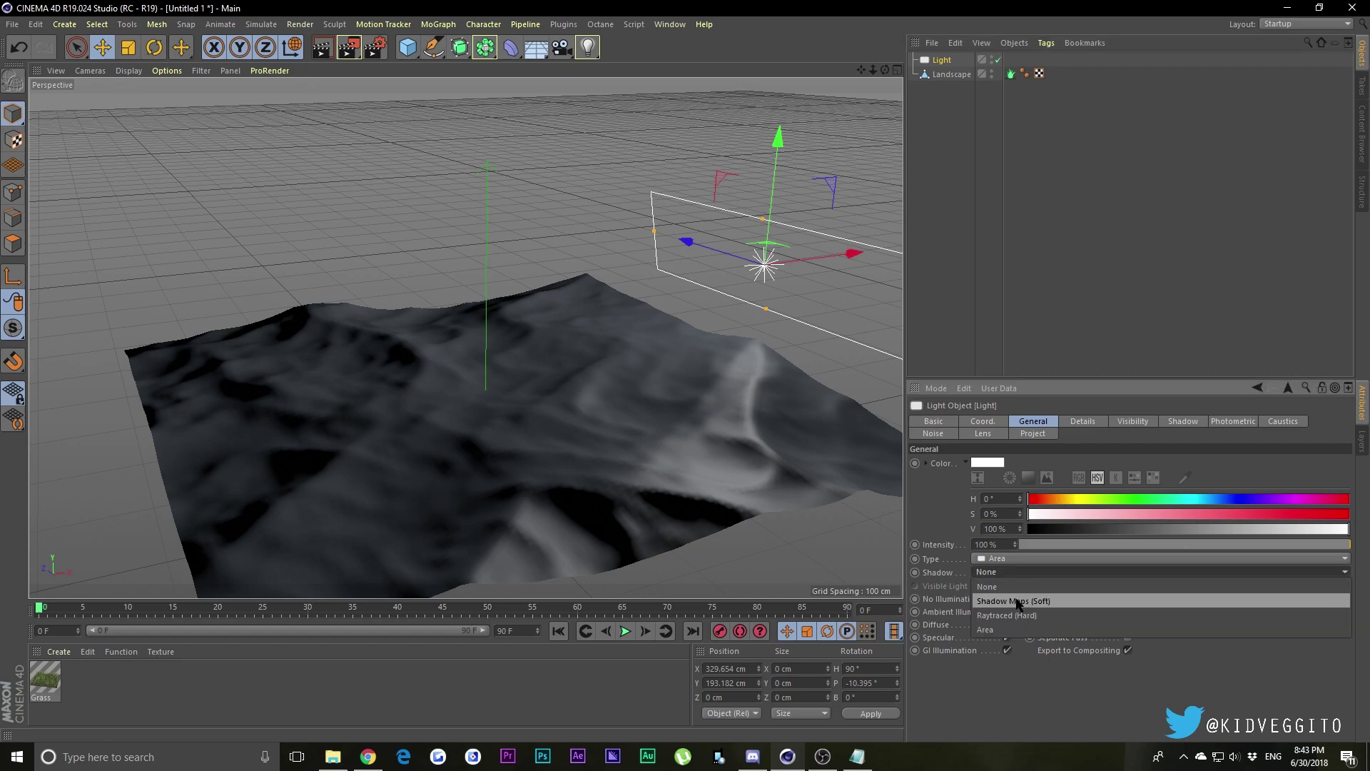
pyautogui.click(1013, 629)
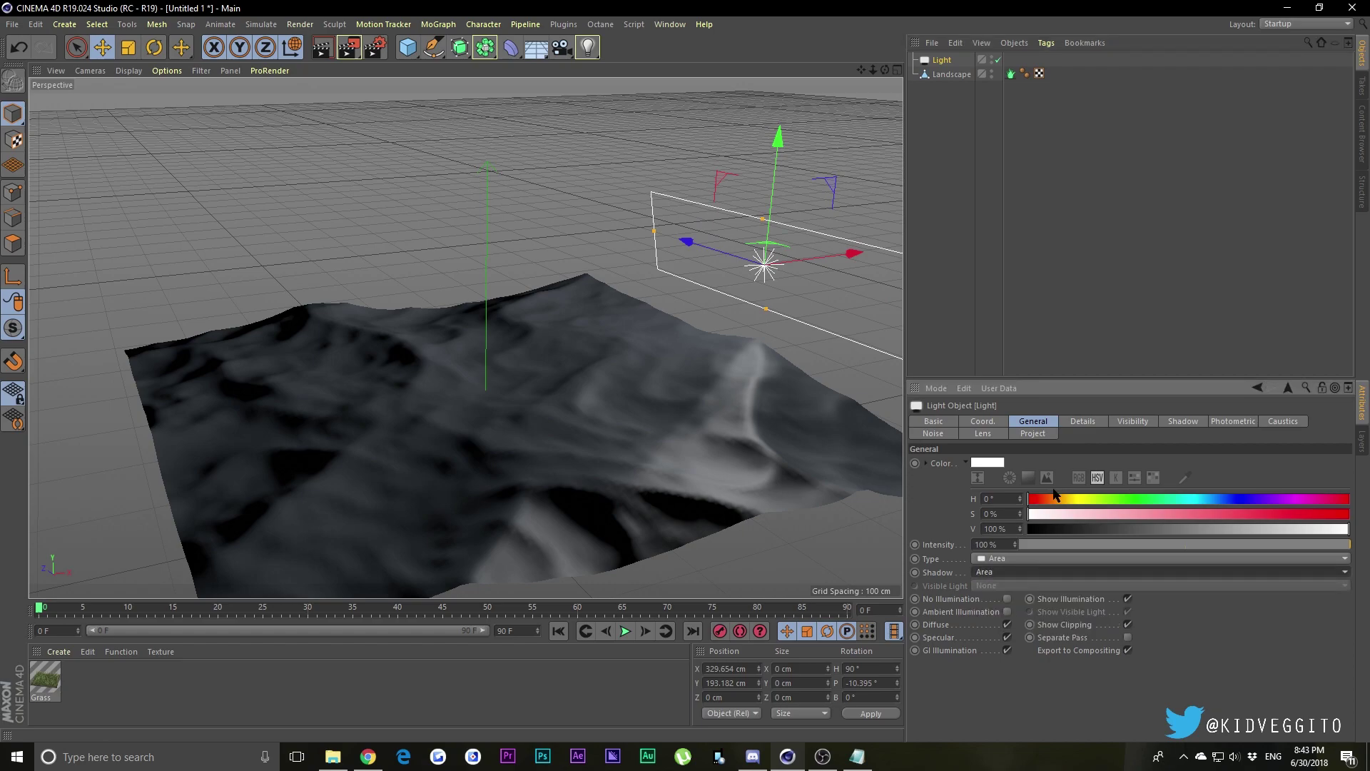
pyautogui.click(1083, 424)
pyautogui.click(1041, 718)
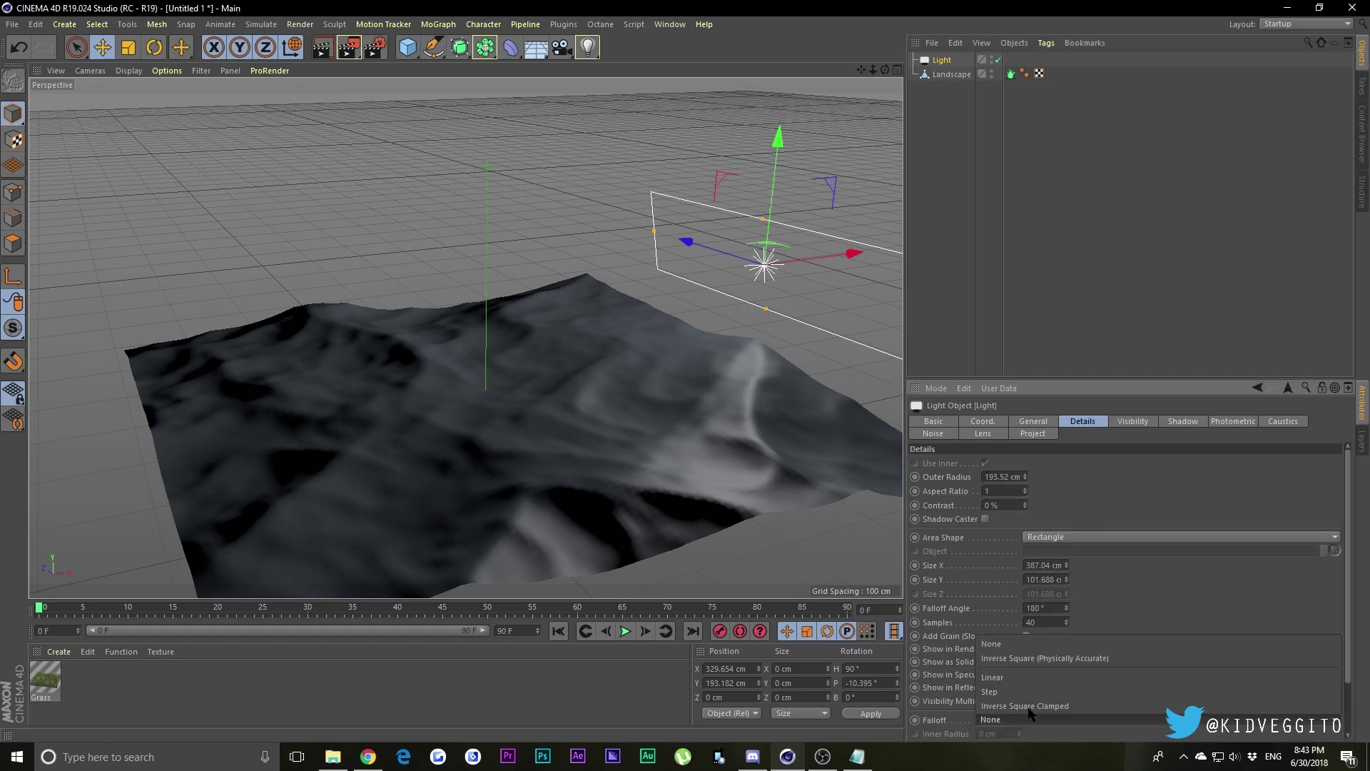
pyautogui.click(1031, 658)
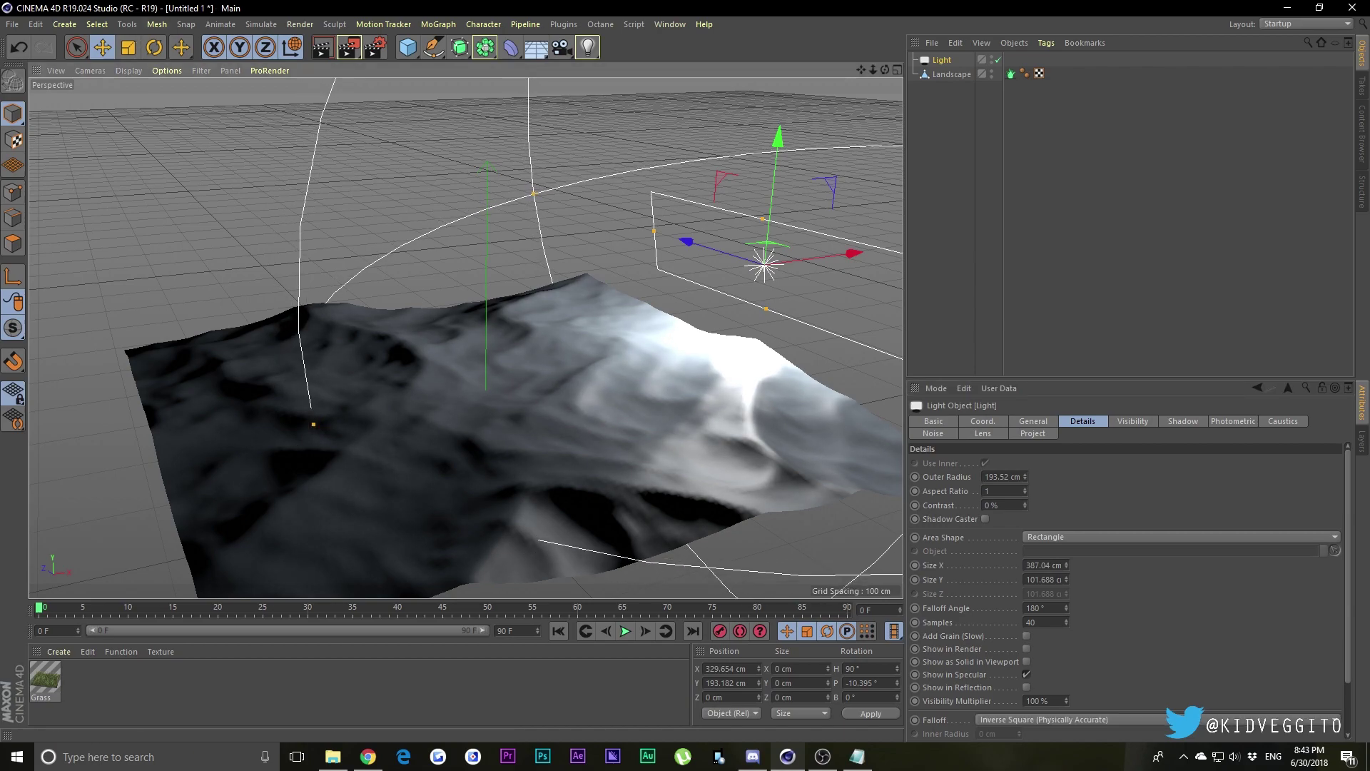
pyautogui.click(1108, 178)
pyautogui.click(1012, 73)
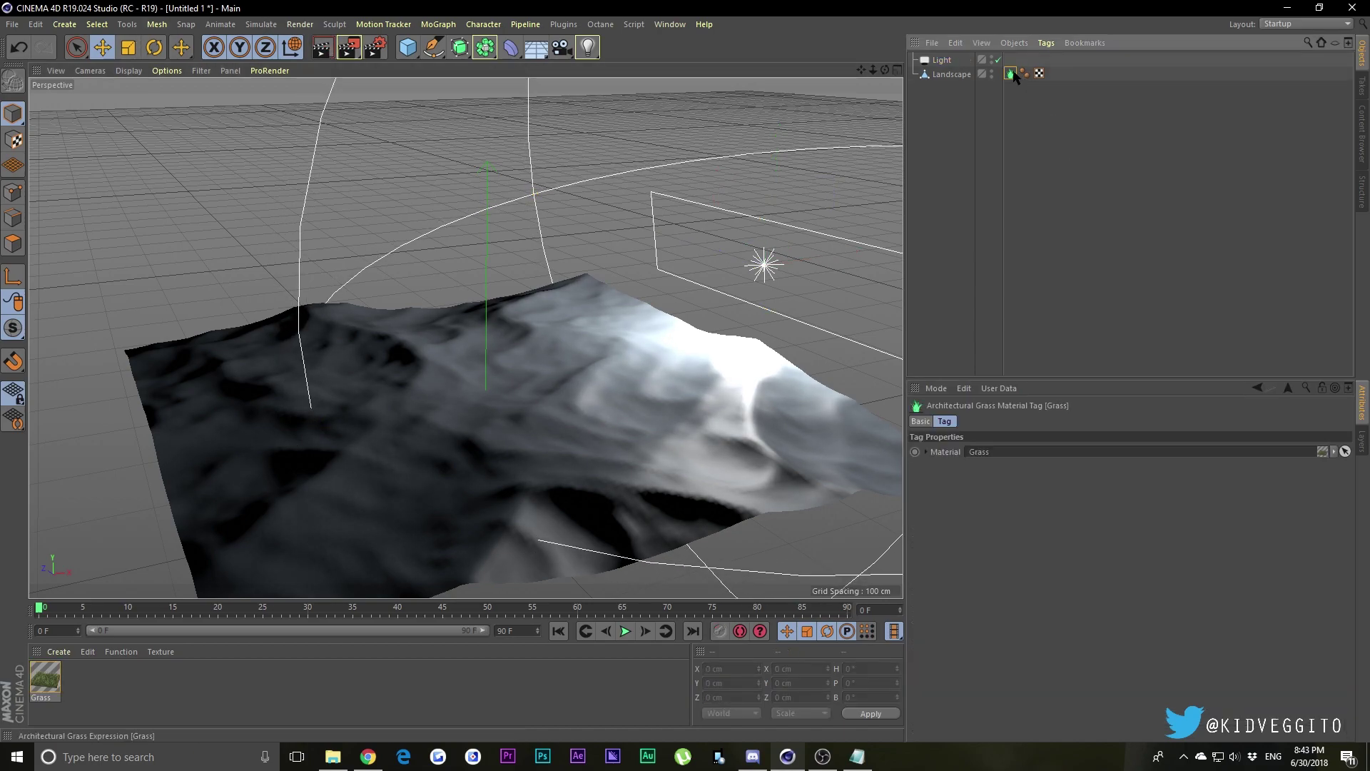
# Show the Grass material's properties and brighten the gradient's left colour to 86% value.
pyautogui.click(35, 690)
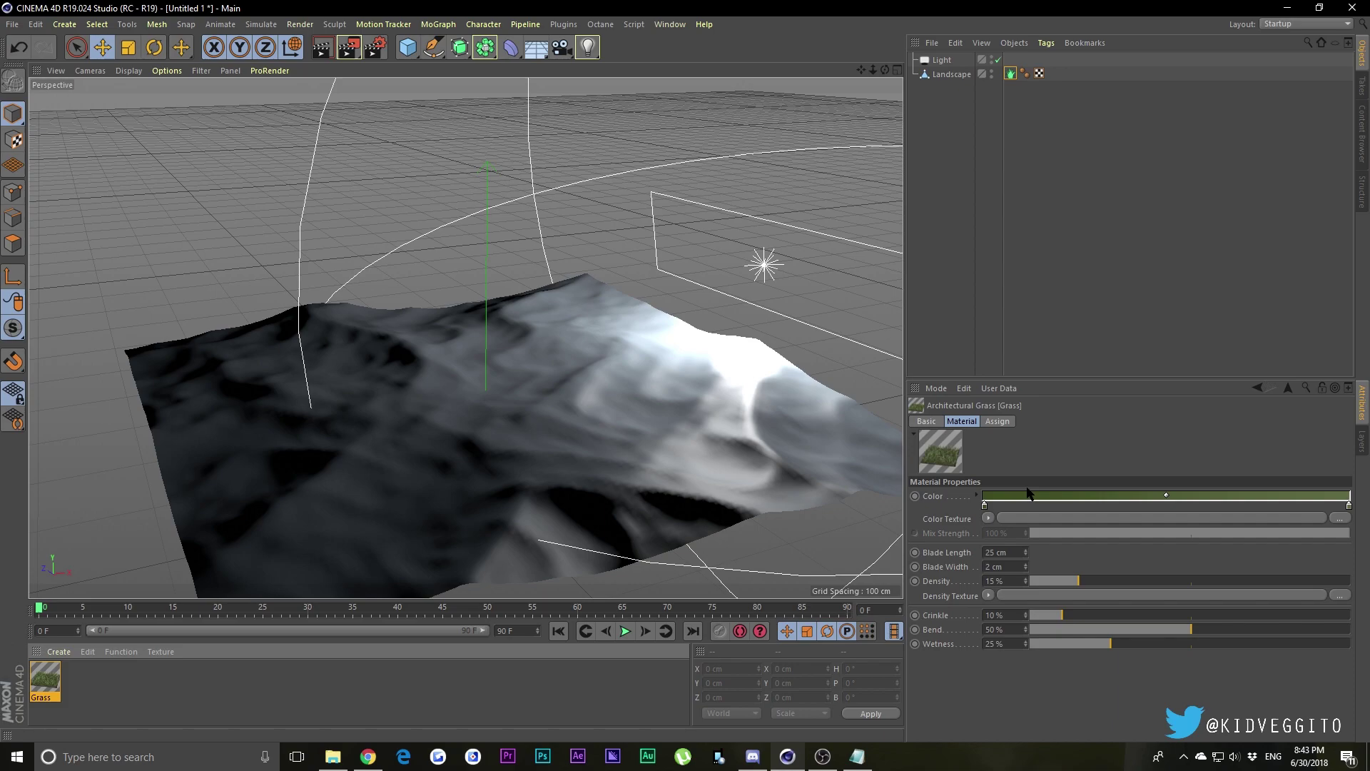
pyautogui.doubleClick(985, 504)
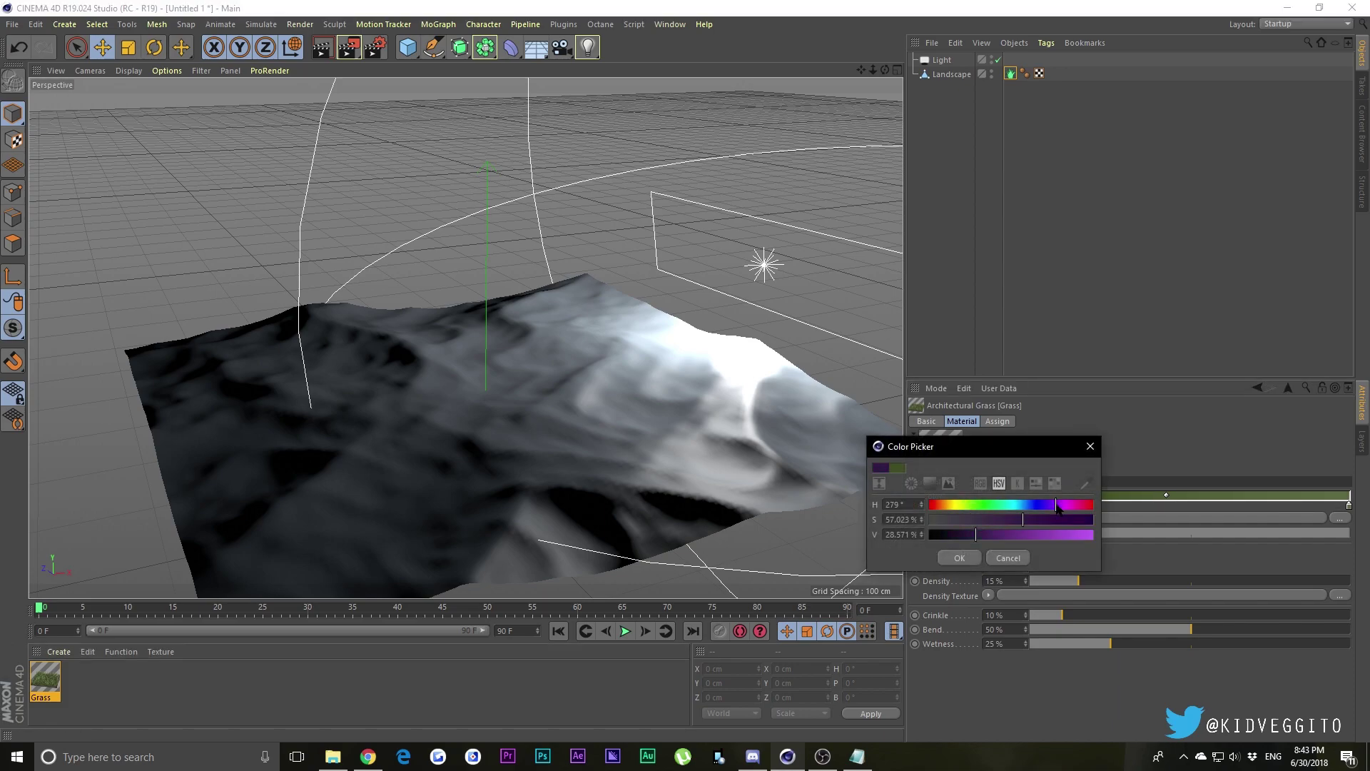
pyautogui.moveTo(1014, 537); pyautogui.dragTo(1070, 536)
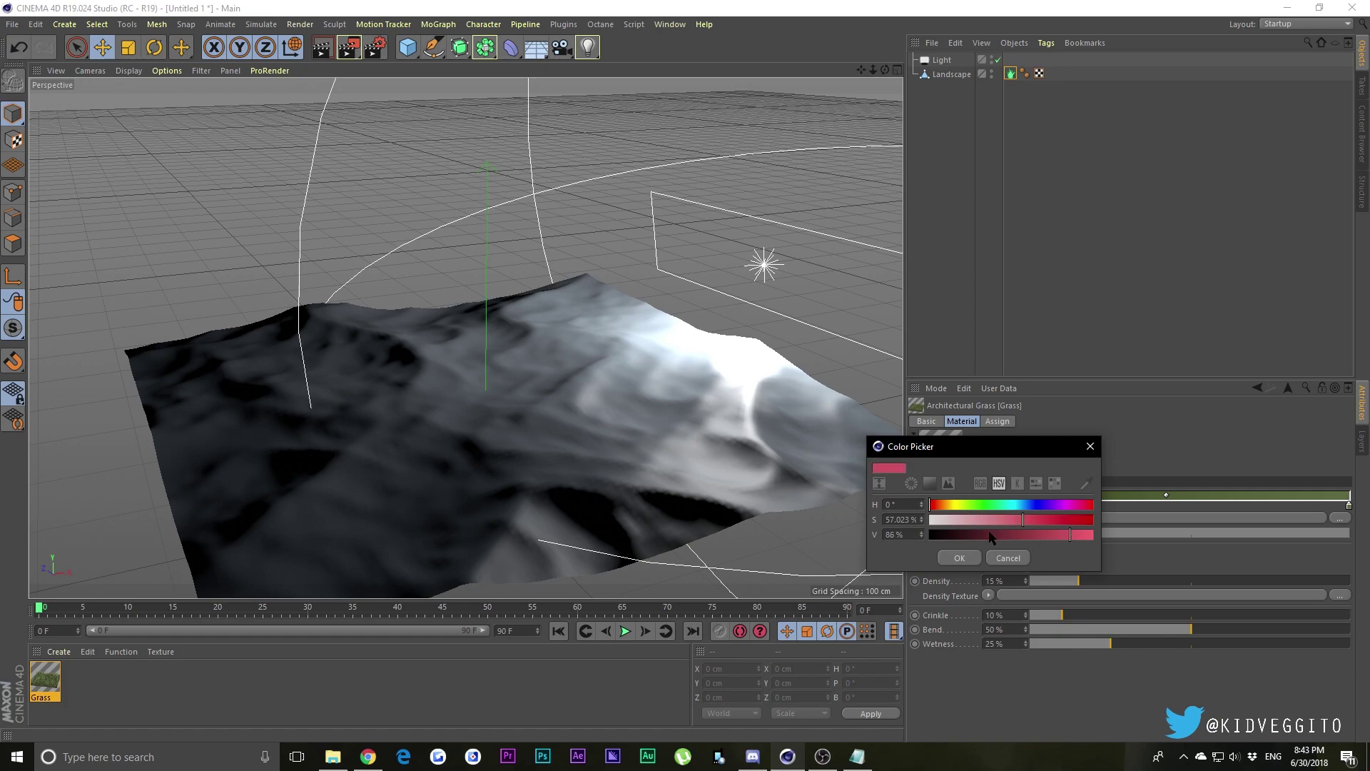
pyautogui.click(959, 557)
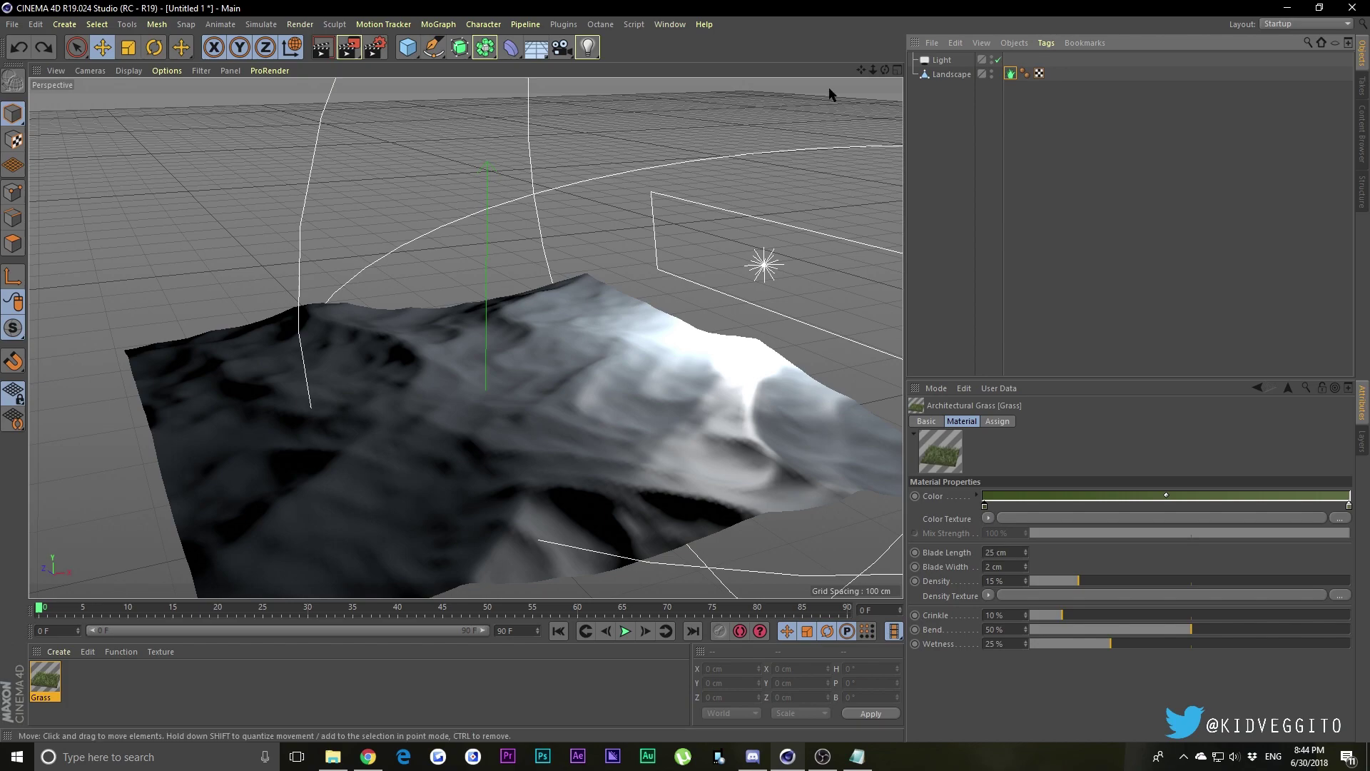
# Zoom in and orbit the view around the grassy landscape.
pyautogui.moveTo(872, 69); pyautogui.dragTo(884, 77)
pyautogui.scroll(5, 465, 337)
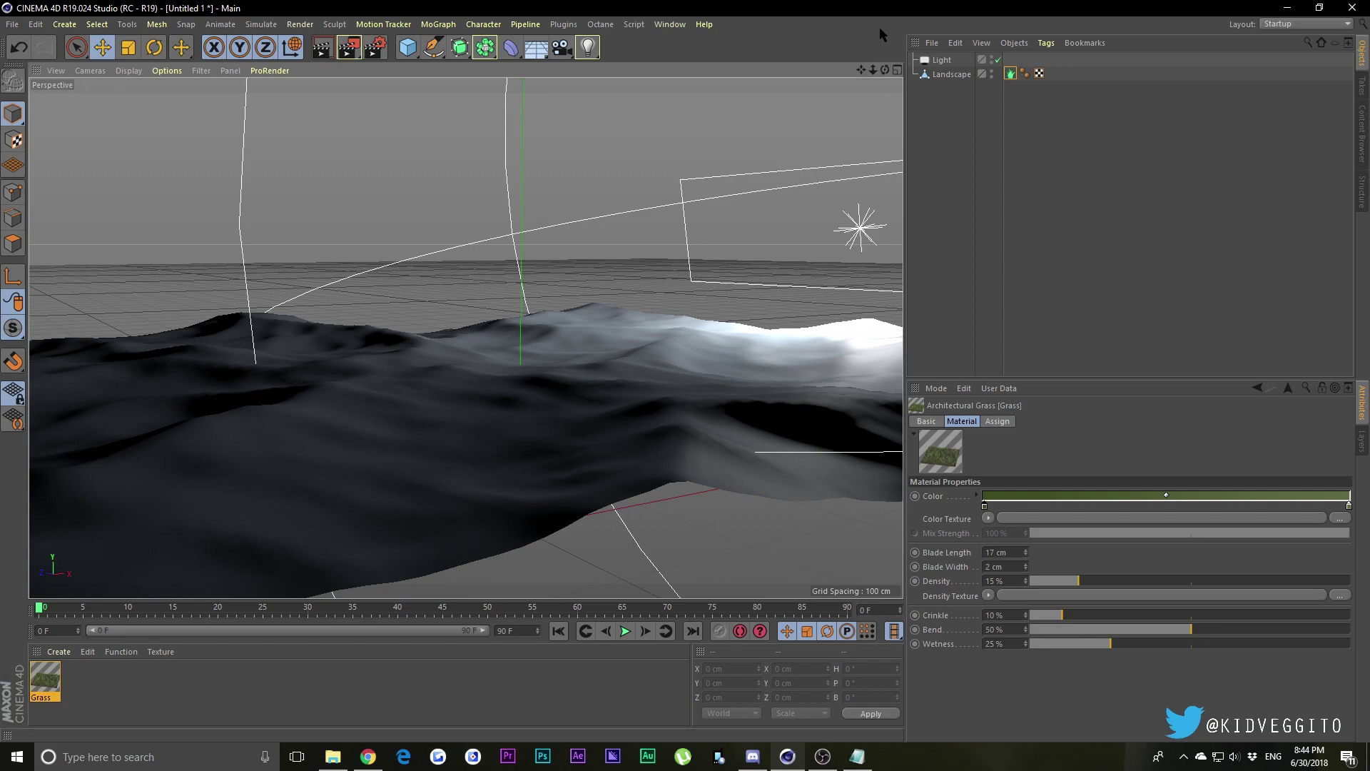
pyautogui.moveTo(884, 66); pyautogui.dragTo(881, 69)
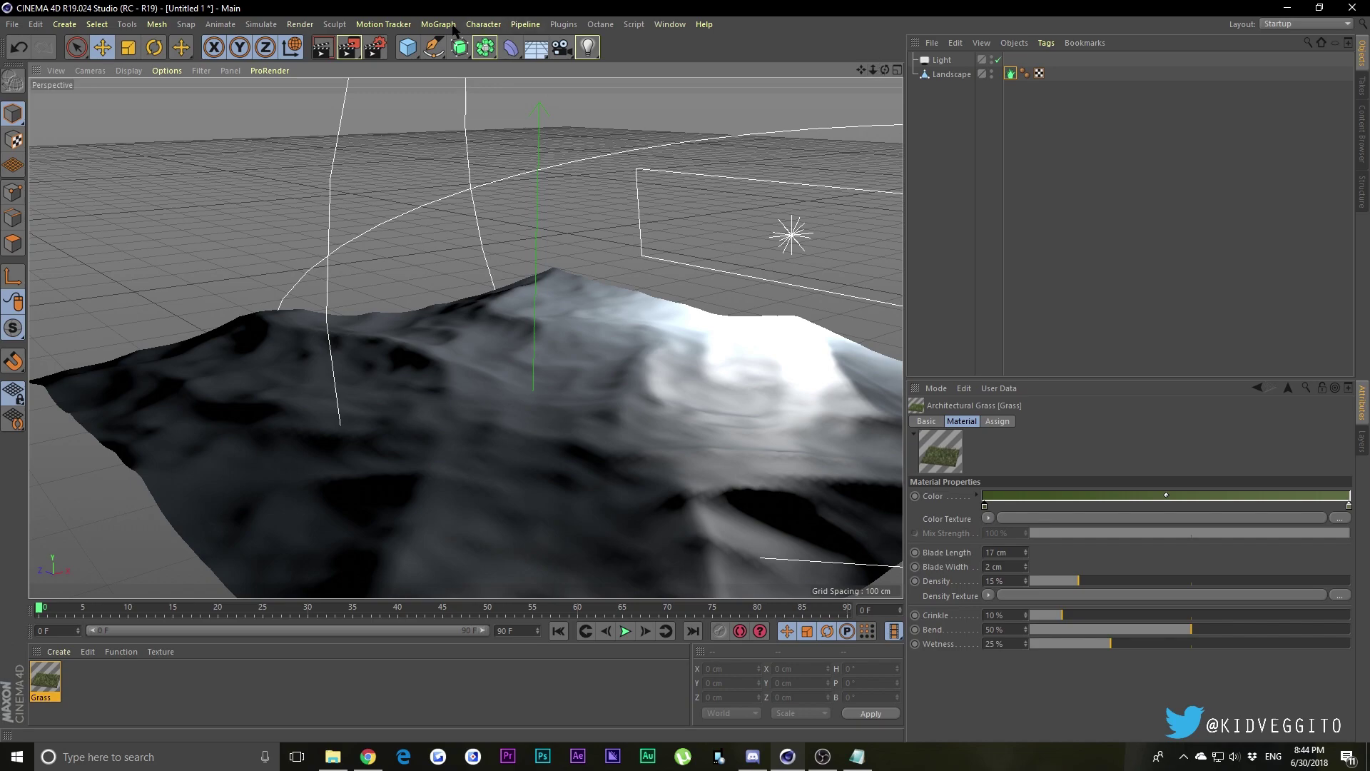
# Add a cylinder above the landscape, then delete it.
pyautogui.click(407, 47)
pyautogui.click(689, 63)
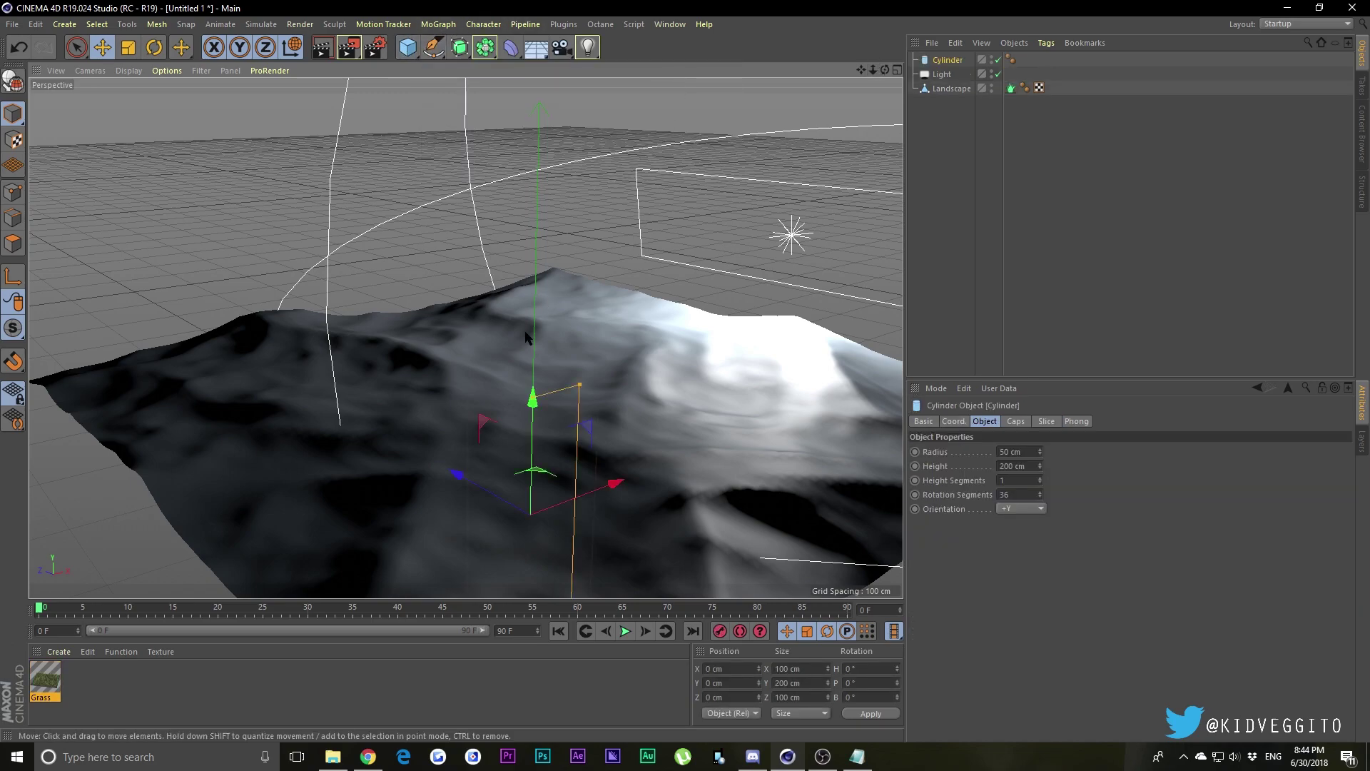
pyautogui.moveTo(533, 398); pyautogui.dragTo(539, 90)
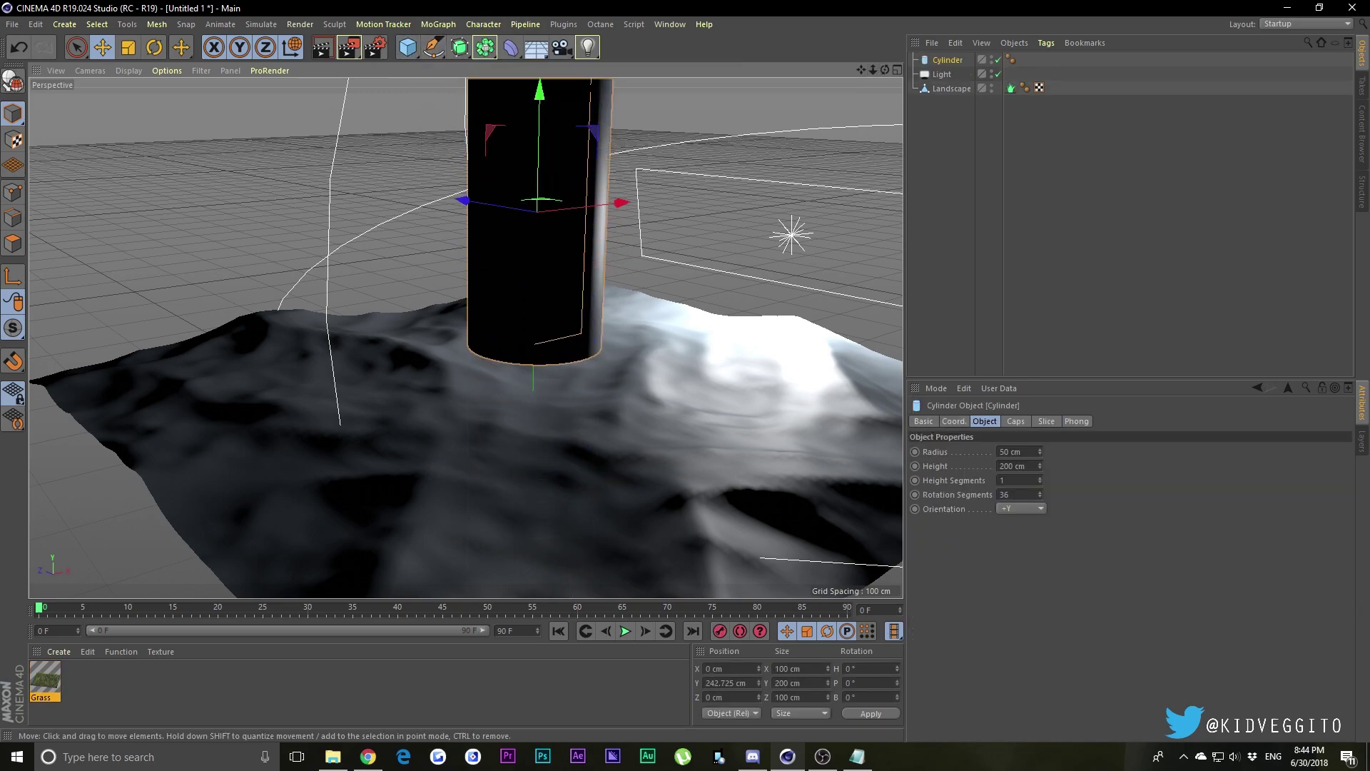
pyautogui.press('Delete')
# Add a sphere lifted onto the landscape at Y 241.484 cm, then drag a copy of the light across.
pyautogui.click(407, 47)
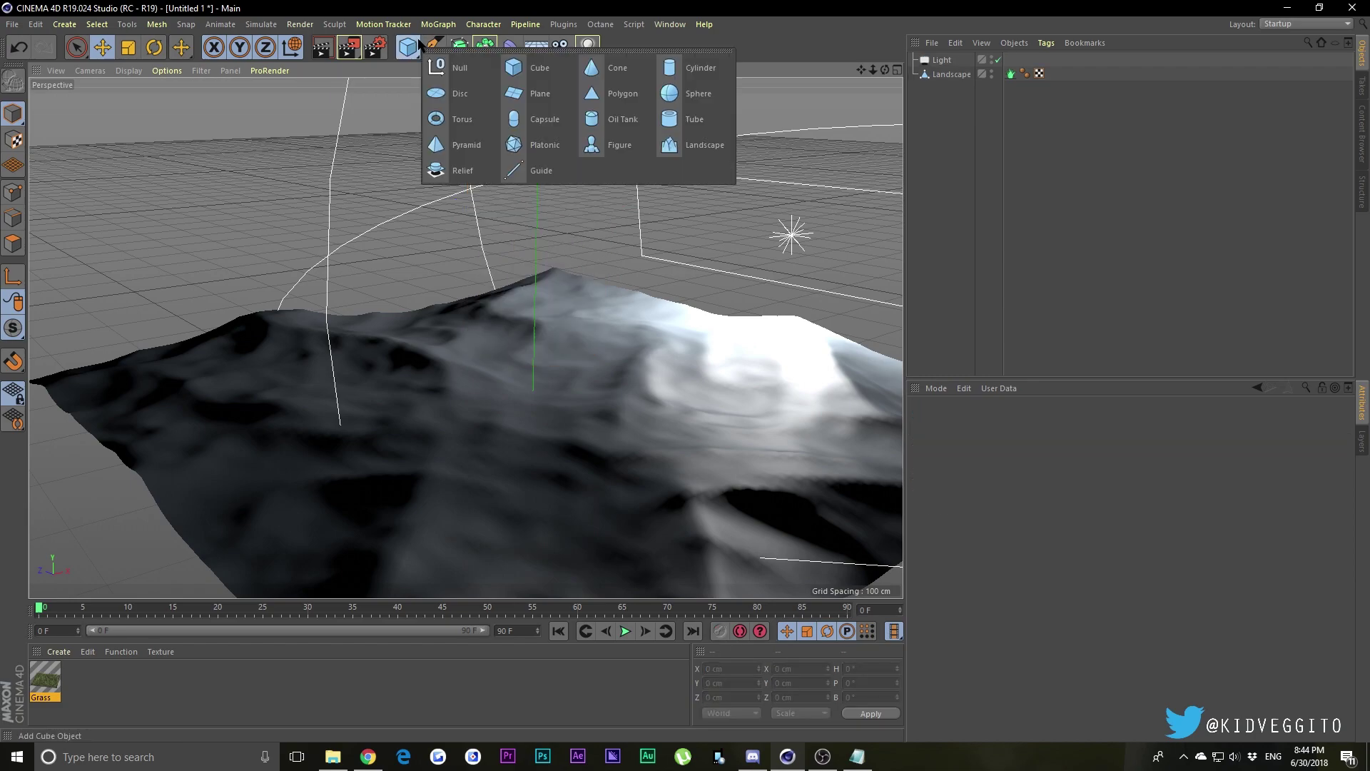
pyautogui.click(670, 100)
pyautogui.moveTo(883, 72); pyautogui.dragTo(885, 114)
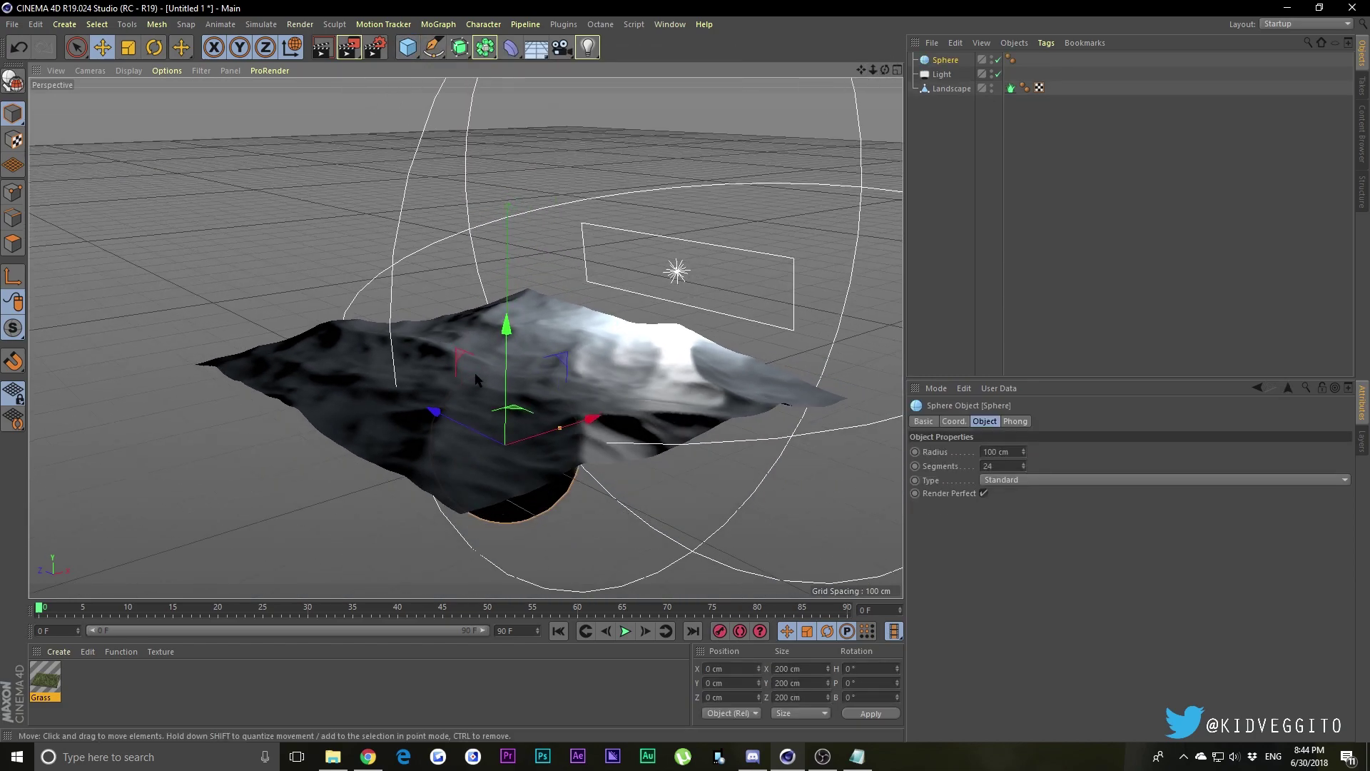
pyautogui.moveTo(505, 315); pyautogui.dragTo(508, 183)
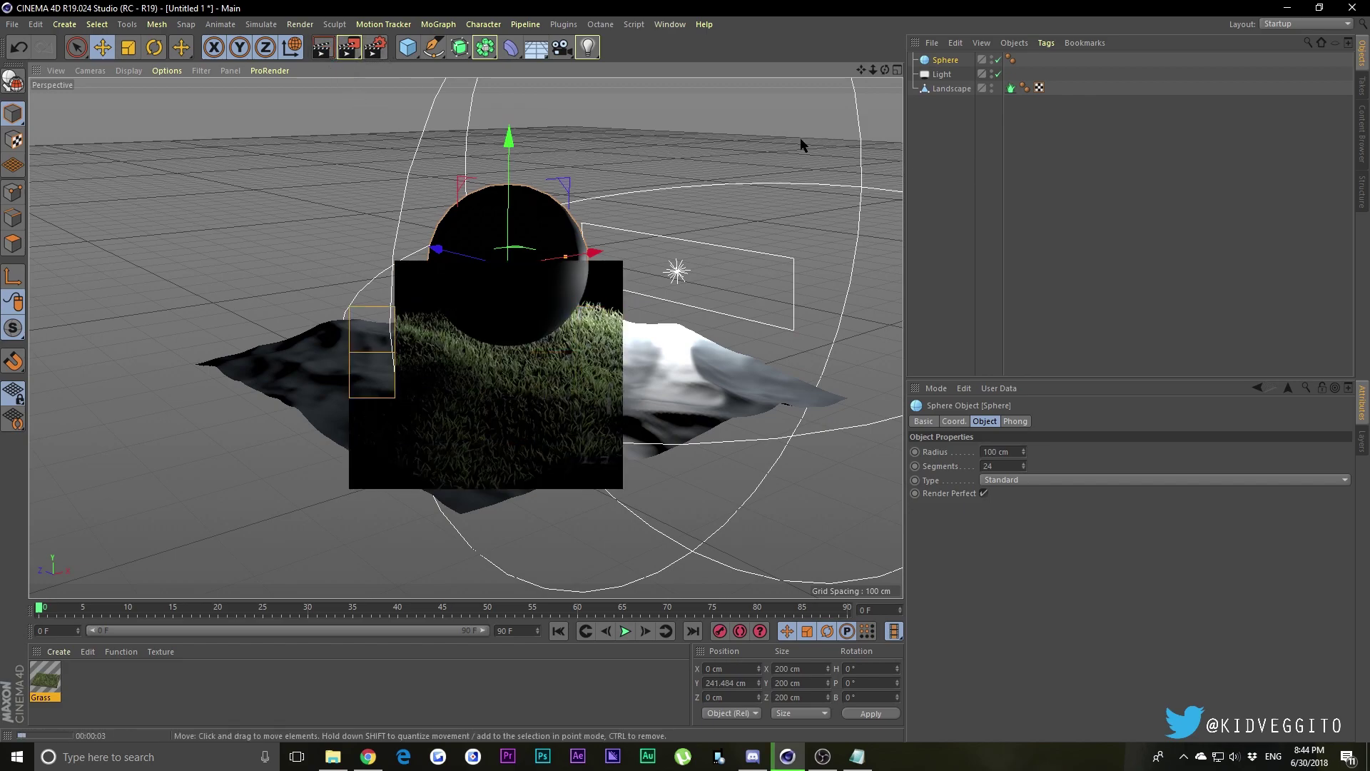
pyautogui.click(675, 269)
pyautogui.keyDown('alt'); pyautogui.moveTo(721, 232); pyautogui.dragTo(825, 150); pyautogui.keyUp('alt')
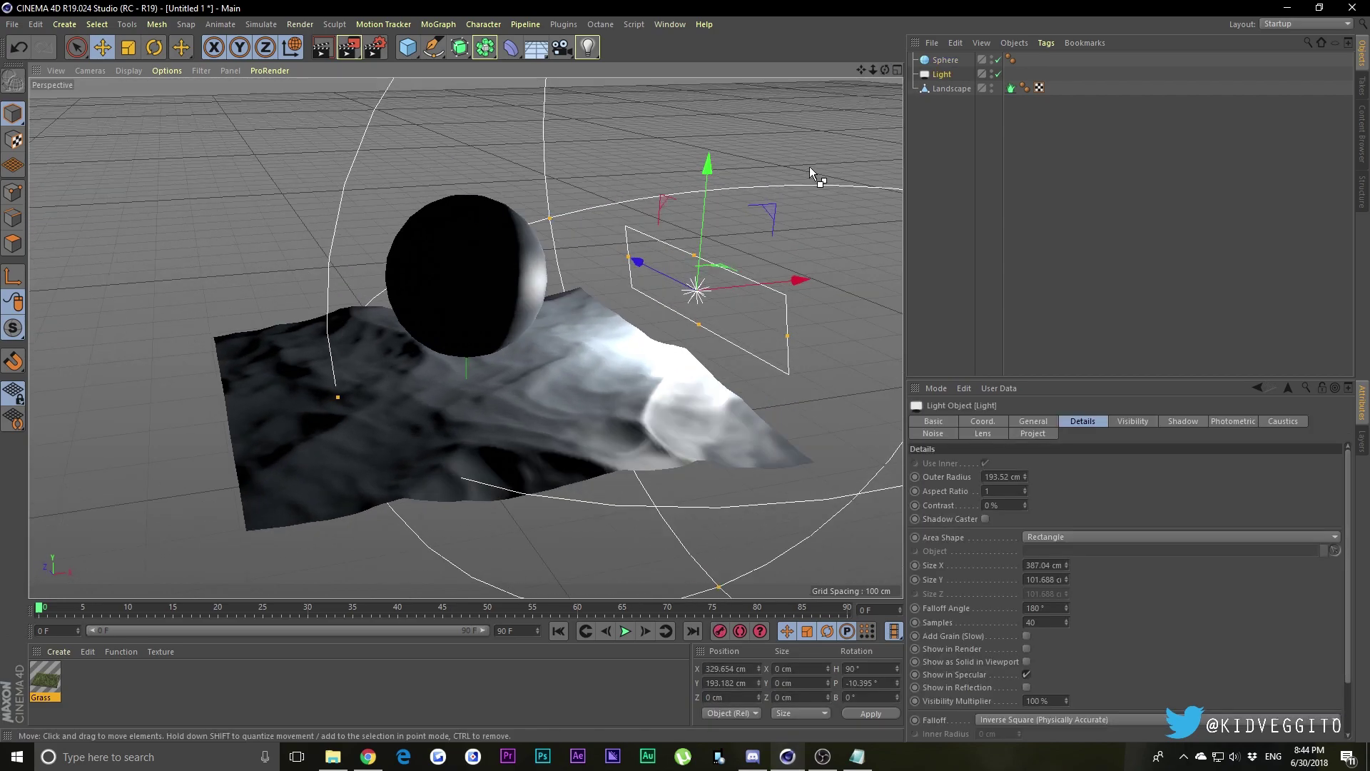
# Place Light.1 opposite the original, raised and turned to face the sphere.
pyautogui.keyDown('ctrl'); pyautogui.moveTo(773, 288); pyautogui.dragTo(186, 316); pyautogui.keyUp('ctrl')
pyautogui.press('r')
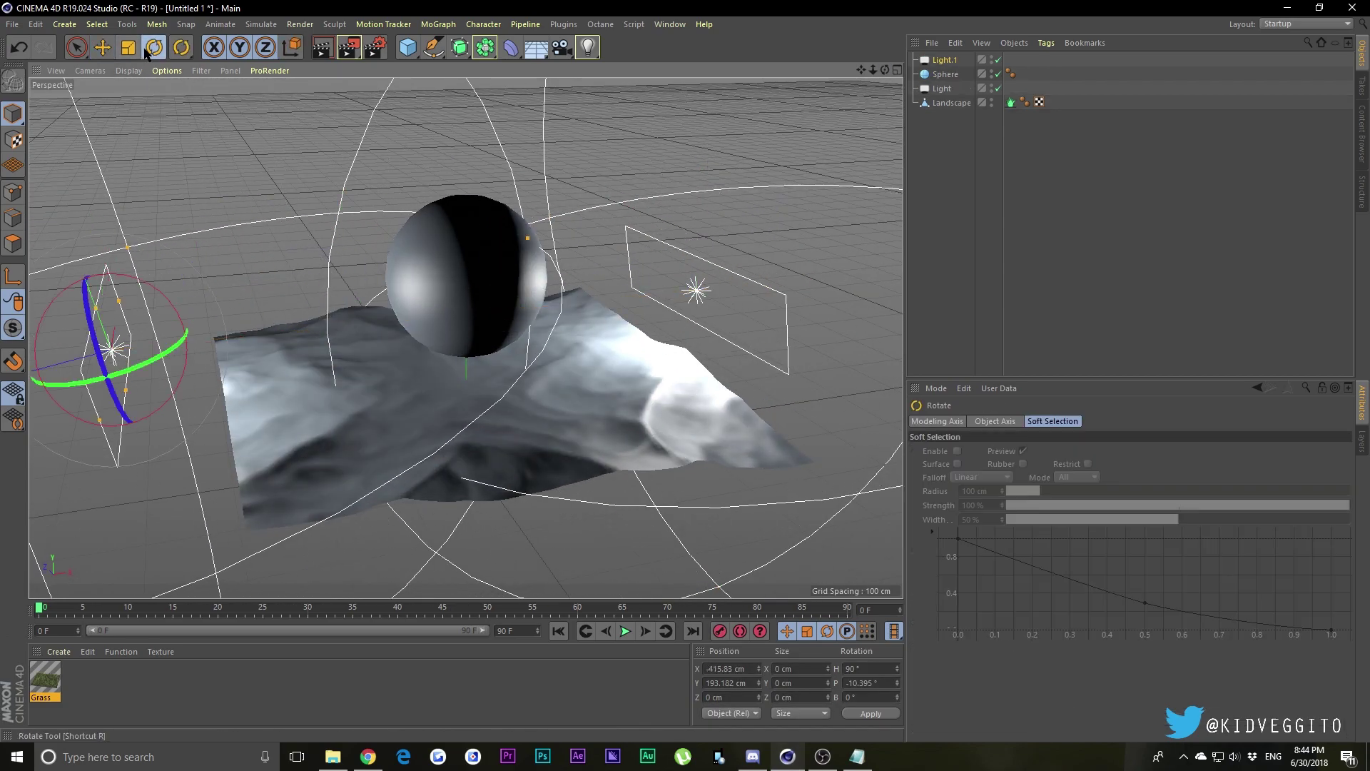
pyautogui.moveTo(140, 366); pyautogui.dragTo(185, 220)
pyautogui.moveTo(884, 68); pyautogui.dragTo(889, 71)
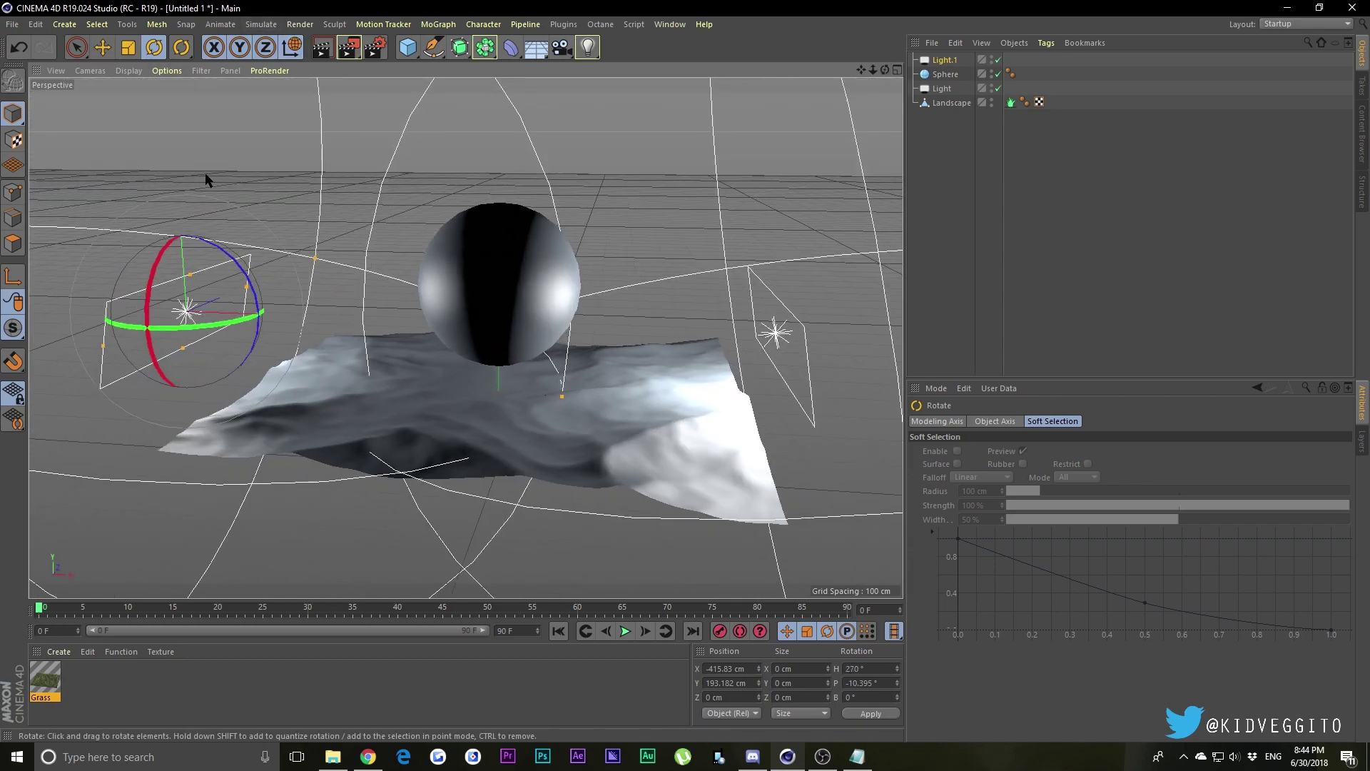
pyautogui.click(103, 48)
pyautogui.moveTo(177, 207); pyautogui.dragTo(250, 185)
pyautogui.click(154, 47)
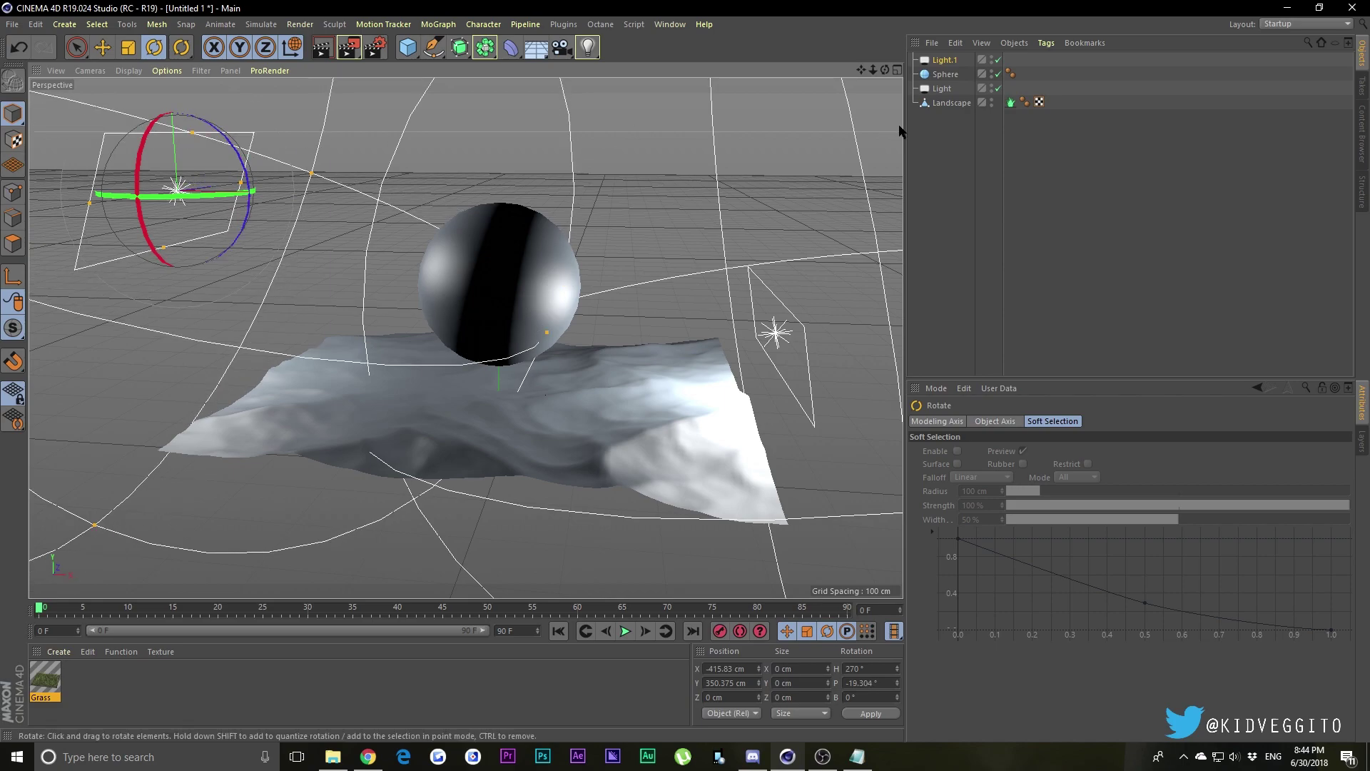
pyautogui.click(1013, 344)
# Tint Light.1's colour pale teal and create a new blank material, Mat.
pyautogui.click(1033, 421)
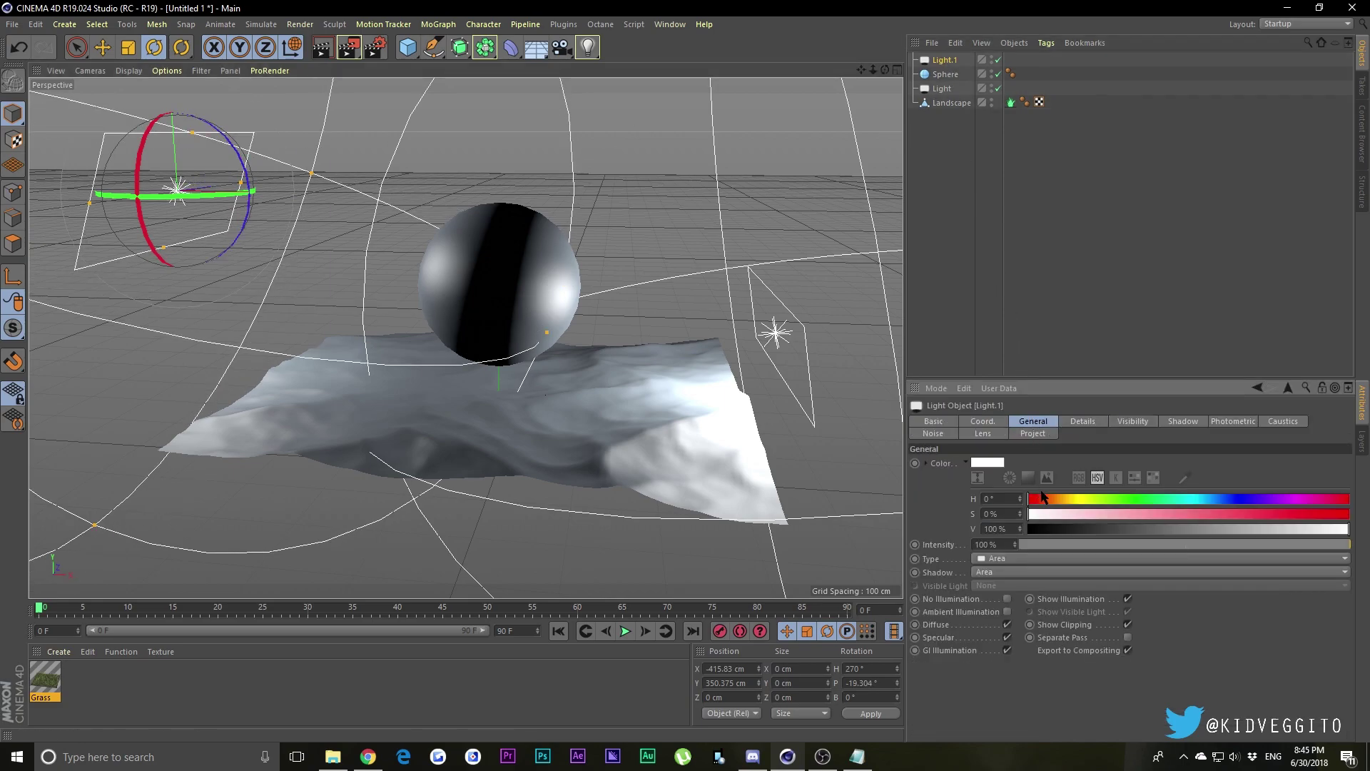
pyautogui.moveTo(1056, 515); pyautogui.dragTo(1080, 514)
pyautogui.moveTo(1162, 499)
pyautogui.mouseDown()
pyautogui.moveTo(1185, 500)
pyautogui.moveTo(1168, 507)
pyautogui.mouseUp()
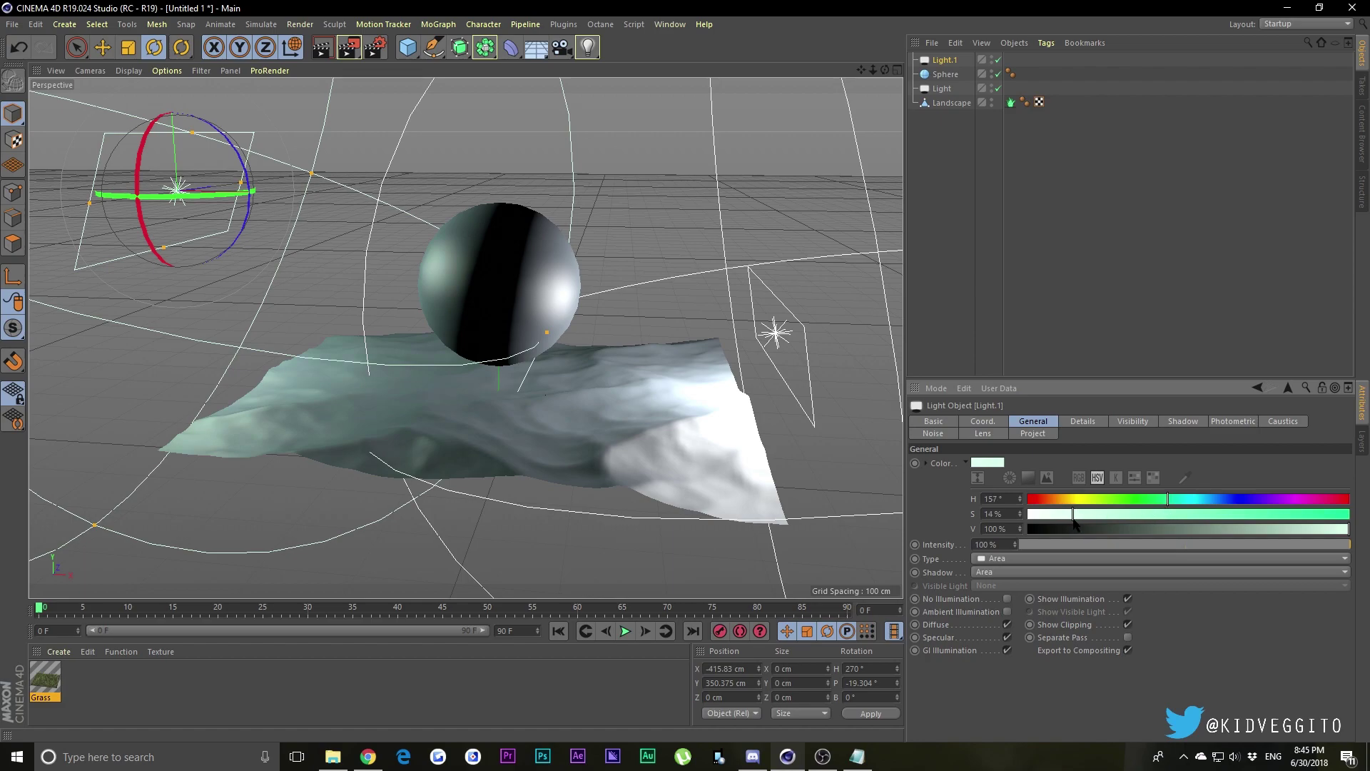
pyautogui.moveTo(885, 69); pyautogui.dragTo(403, 103)
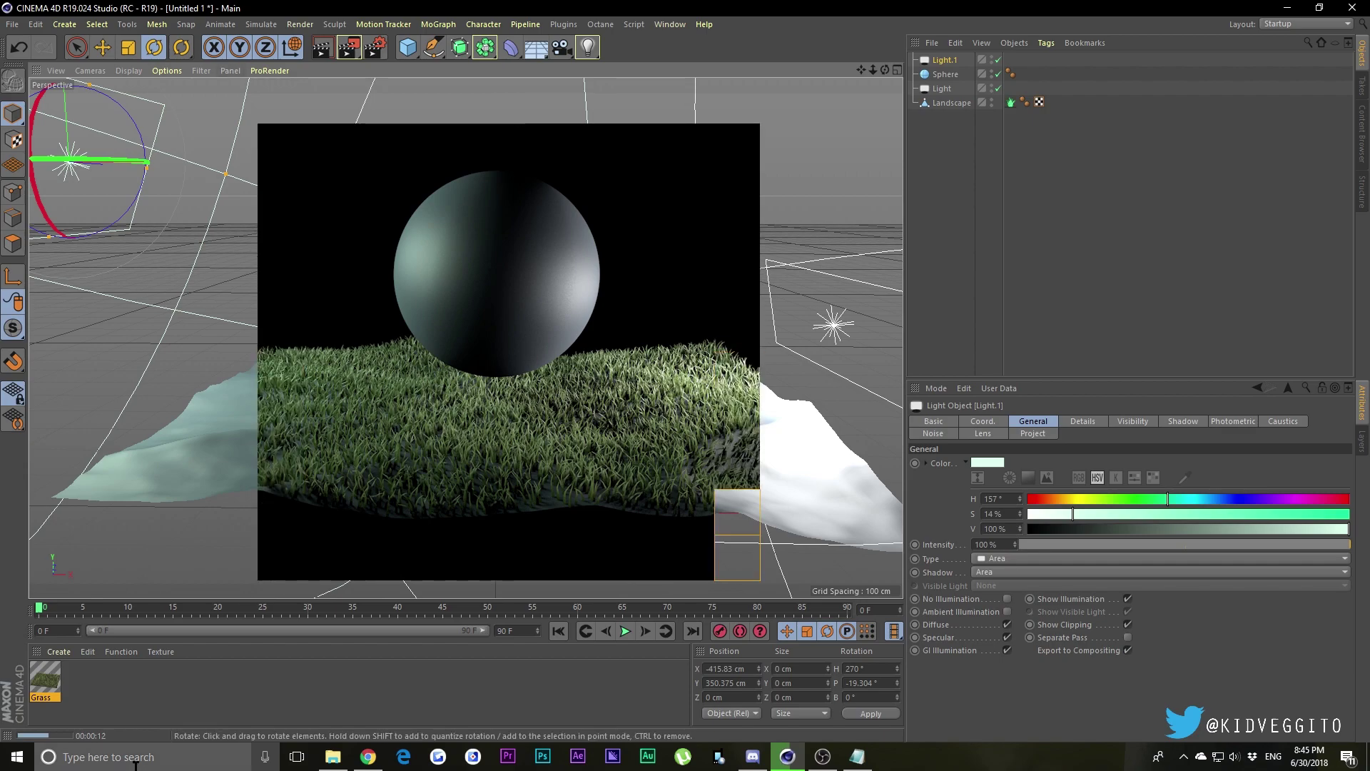
pyautogui.click(58, 652)
pyautogui.click(111, 555)
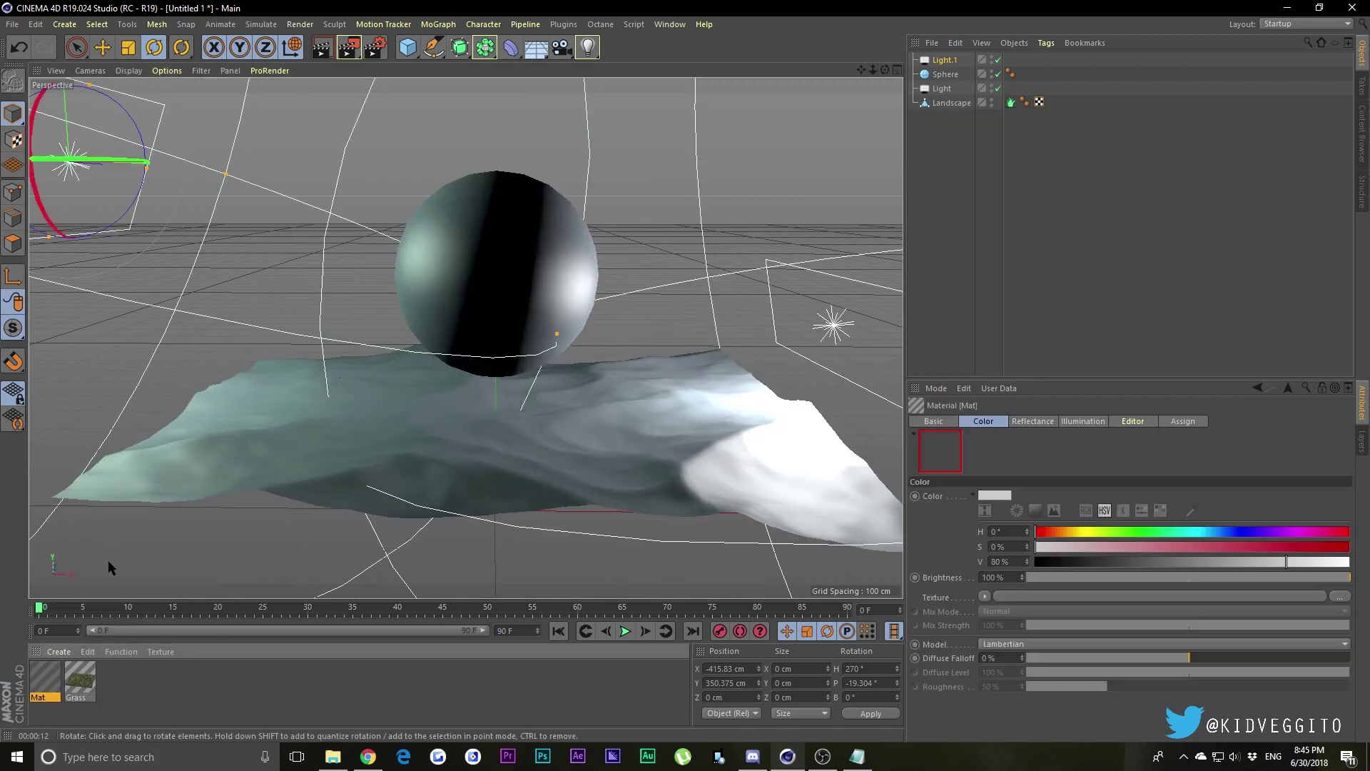
# Colour Mat dark brown (H 35°, S 72%, V 28%) and apply it to the Landscape.
pyautogui.doubleClick(56, 693)
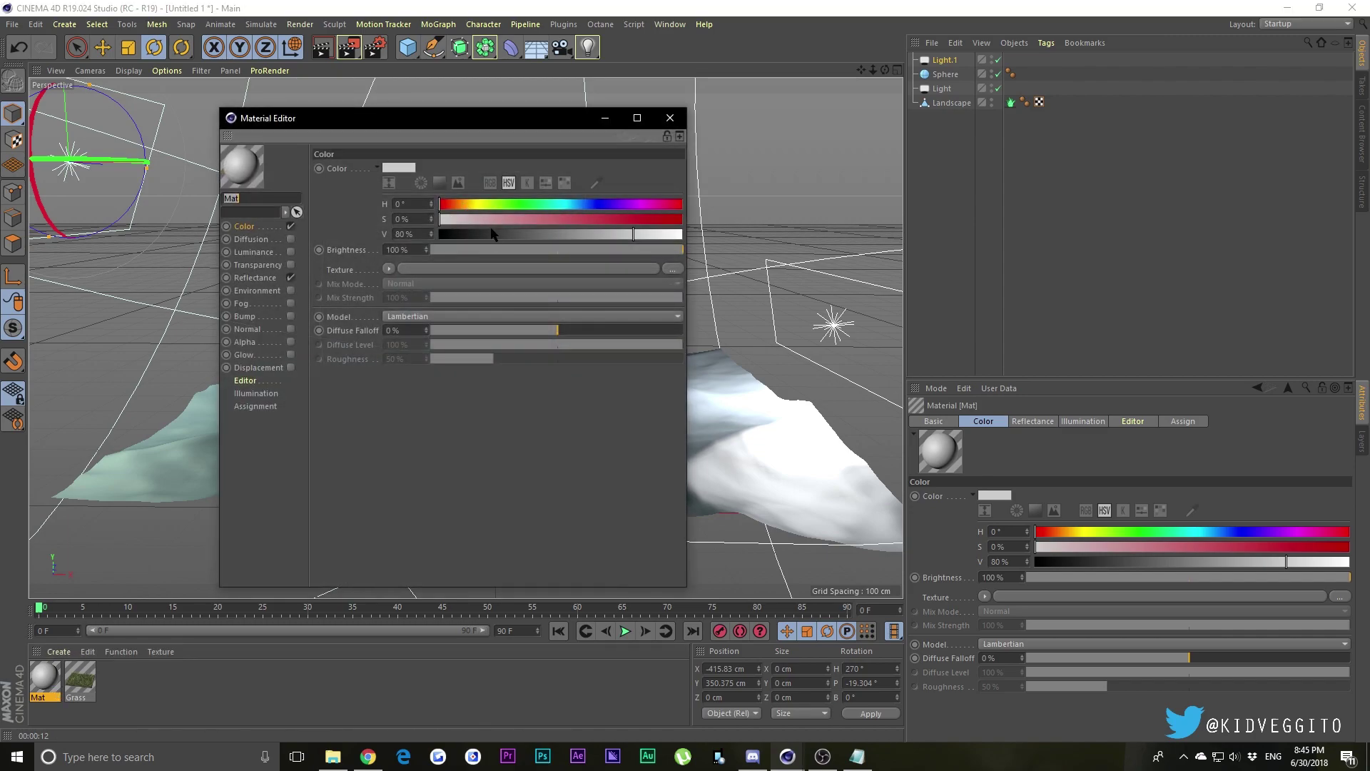
pyautogui.click(462, 203)
pyautogui.click(566, 219)
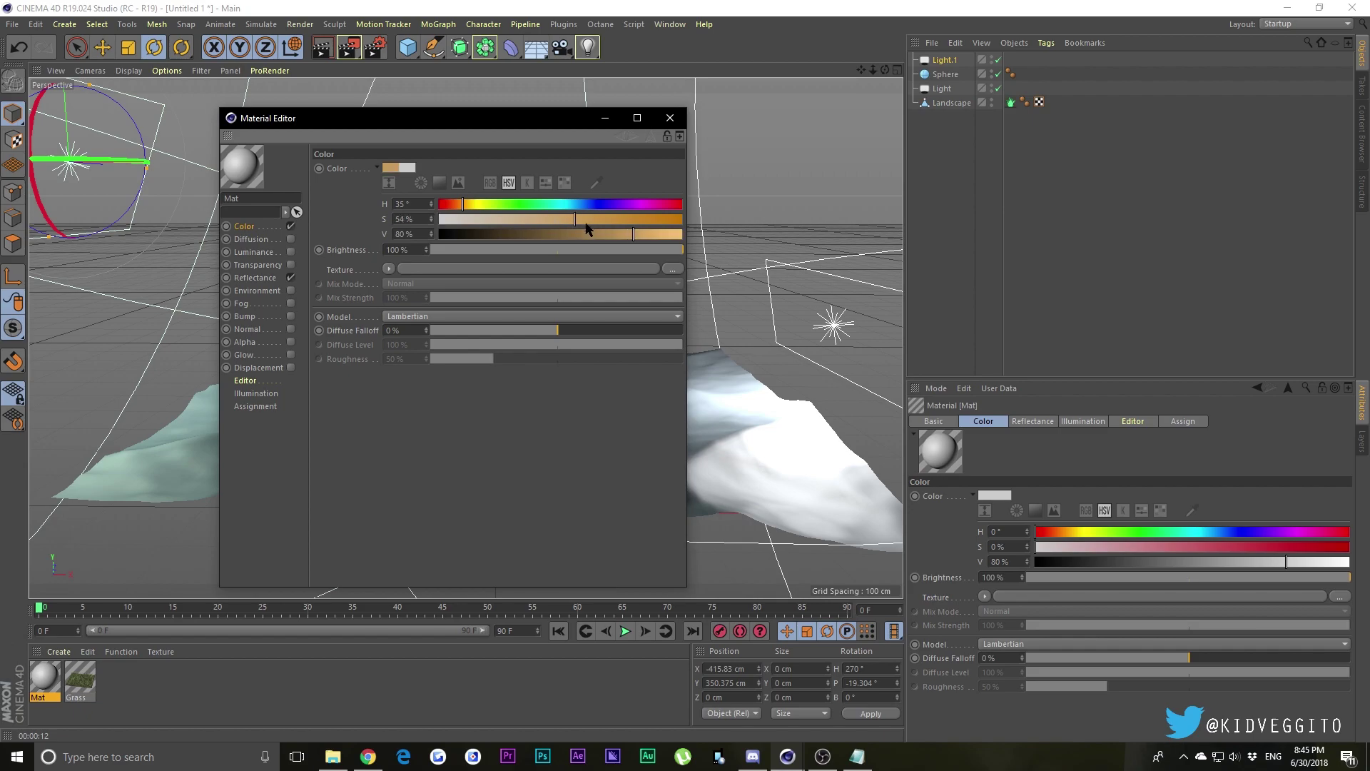
pyautogui.click(614, 219)
pyautogui.click(479, 236)
pyautogui.click(507, 234)
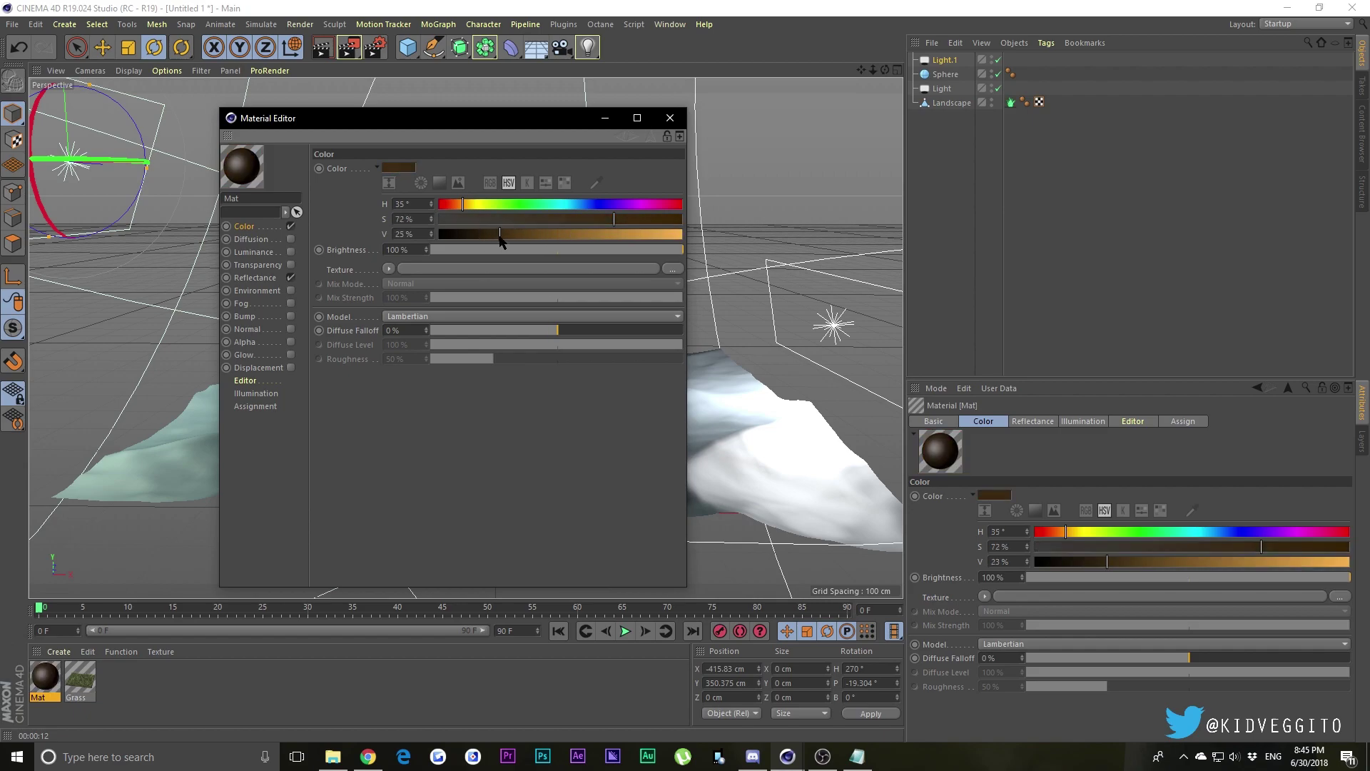
pyautogui.click(669, 118)
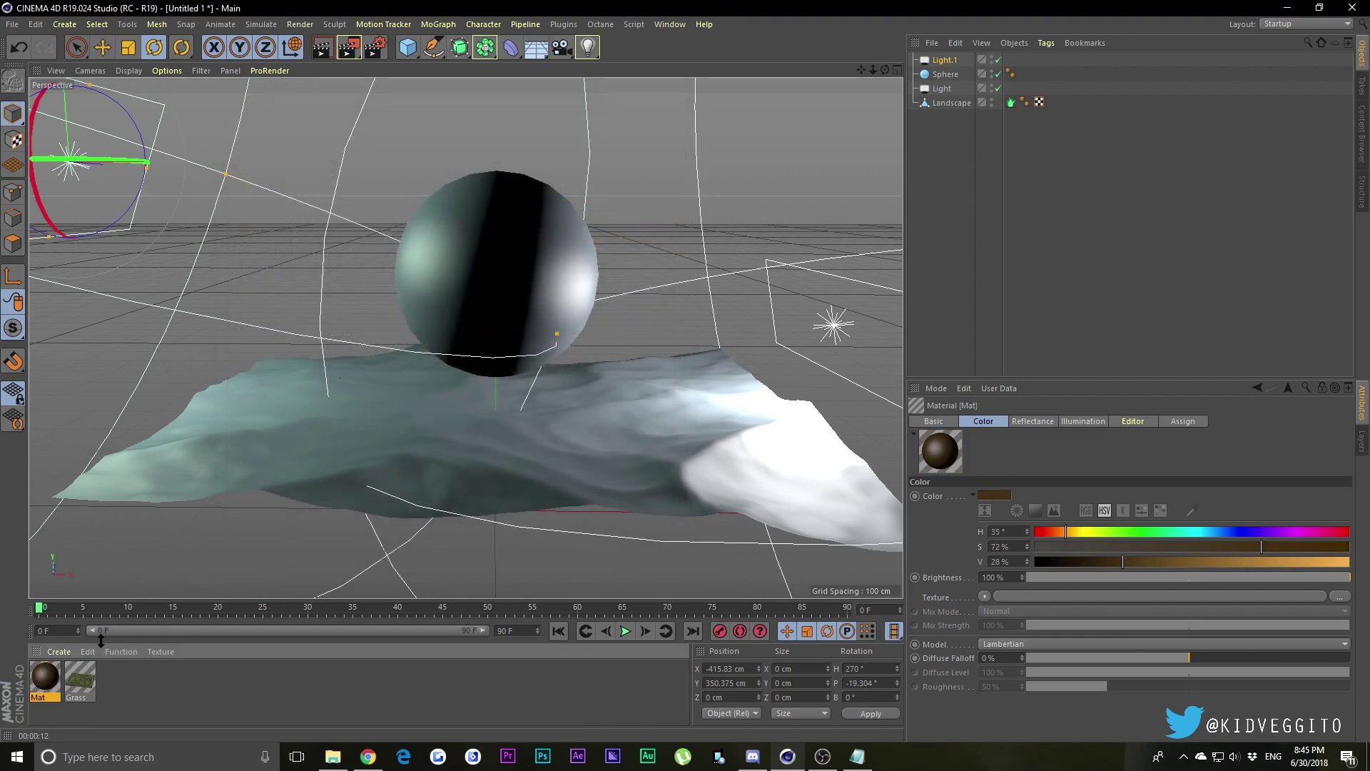
pyautogui.moveTo(753, 243); pyautogui.dragTo(958, 106)
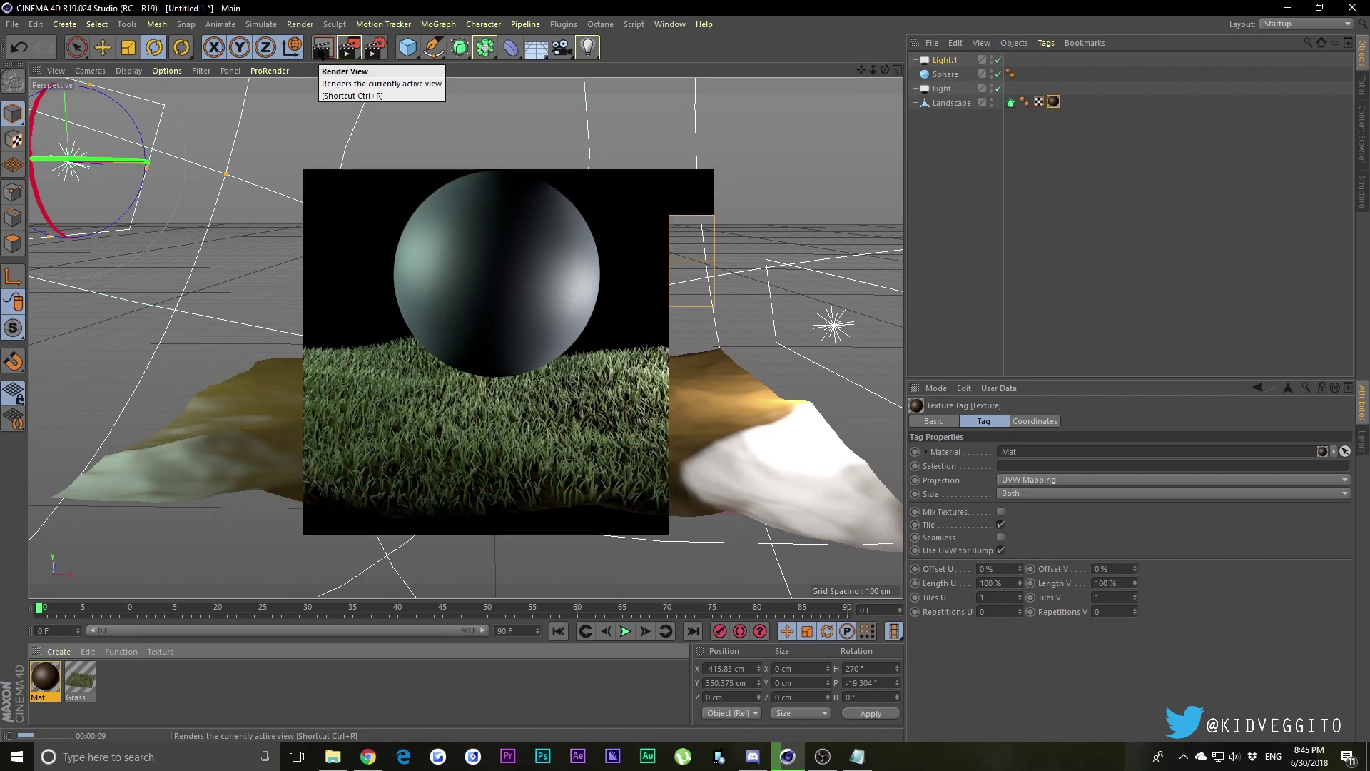
pyautogui.click(496, 271)
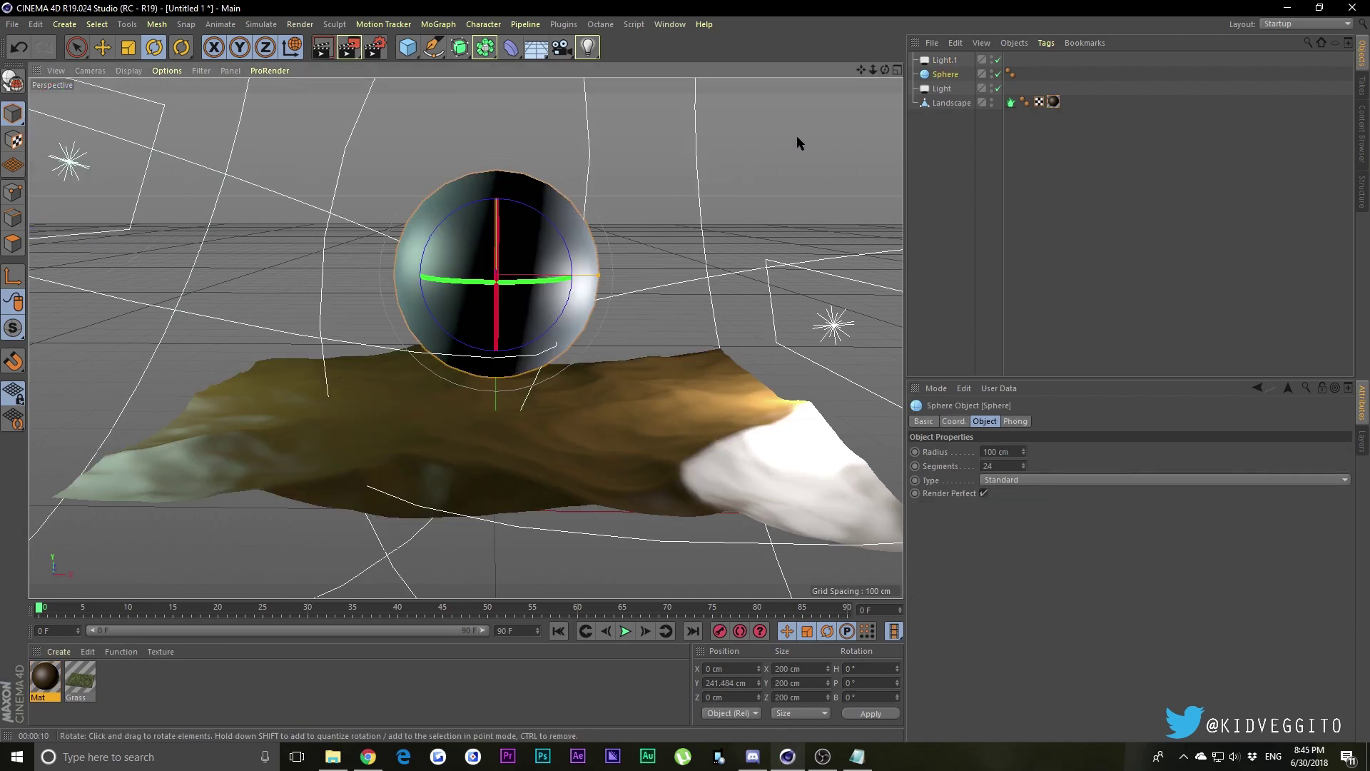
# Show the Grass material's settings and open its preview in an enlarged separate window.
pyautogui.click(80, 679)
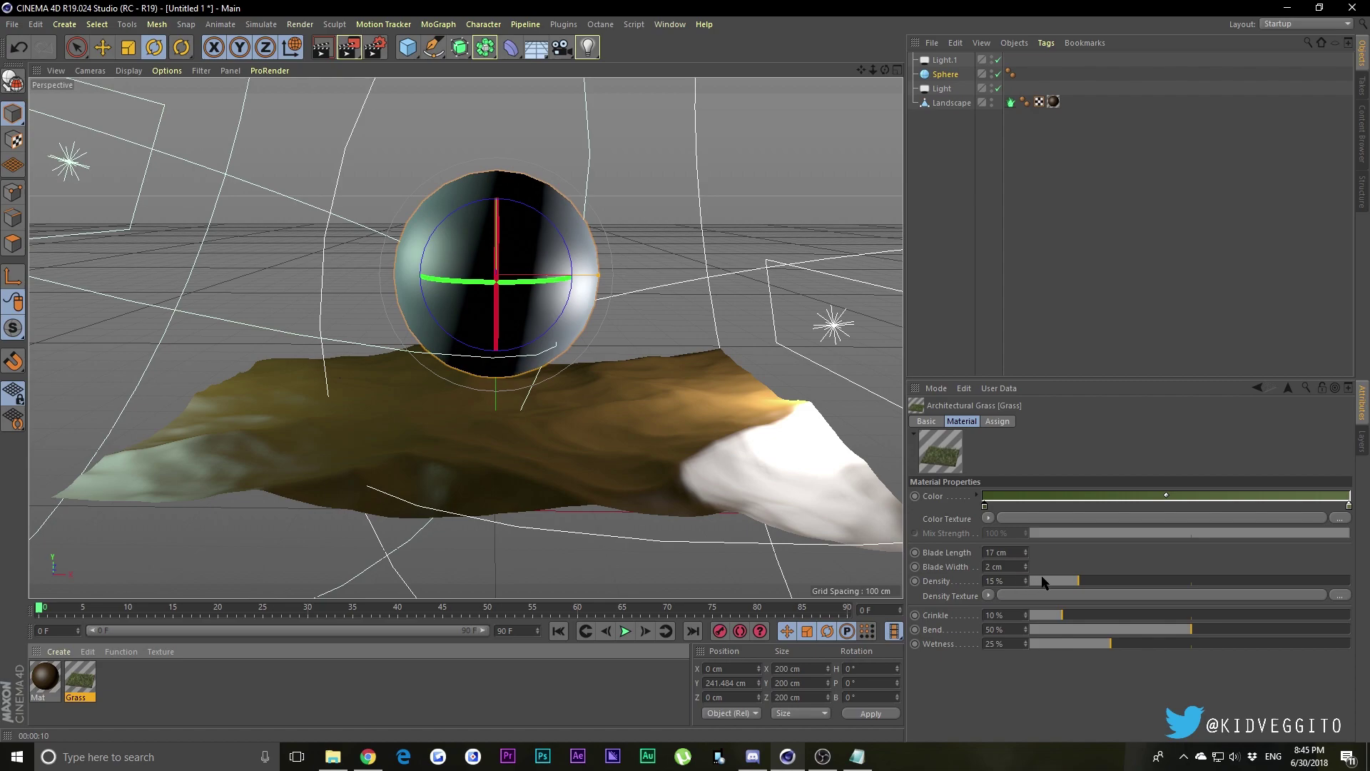
pyautogui.moveTo(1082, 582); pyautogui.dragTo(1352, 582)
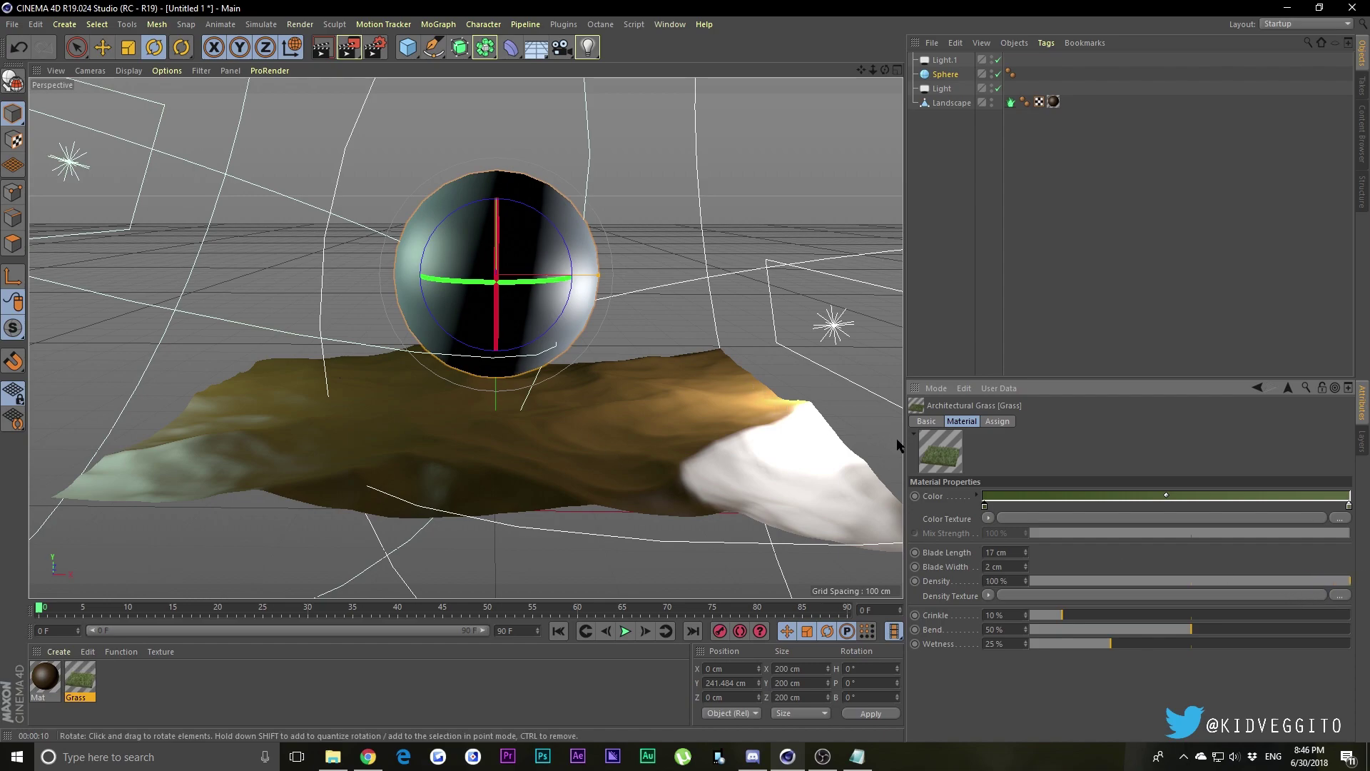
pyautogui.rightClick(953, 459)
pyautogui.click(985, 464)
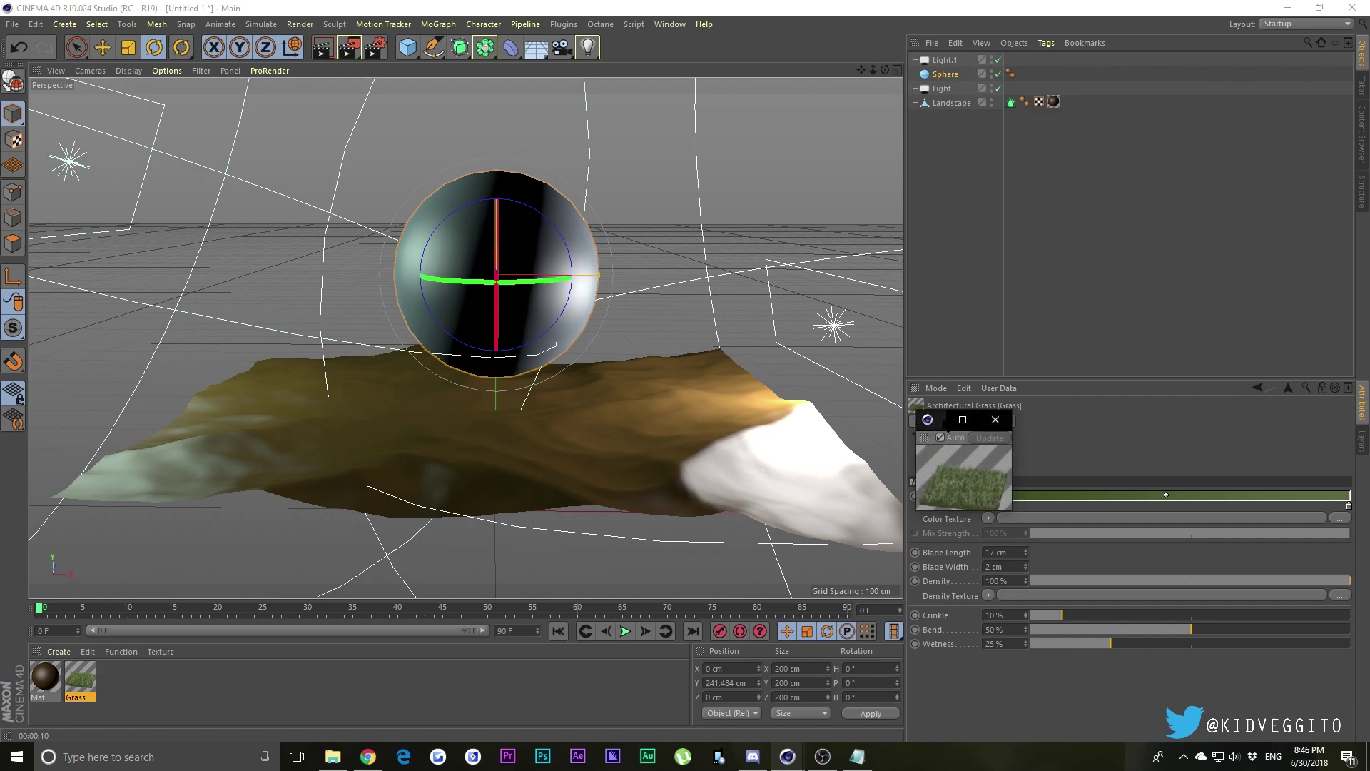
pyautogui.moveTo(916, 412); pyautogui.dragTo(643, 151)
# Raise the grass density step by step to 99%, then close the preview window.
pyautogui.click(1031, 580)
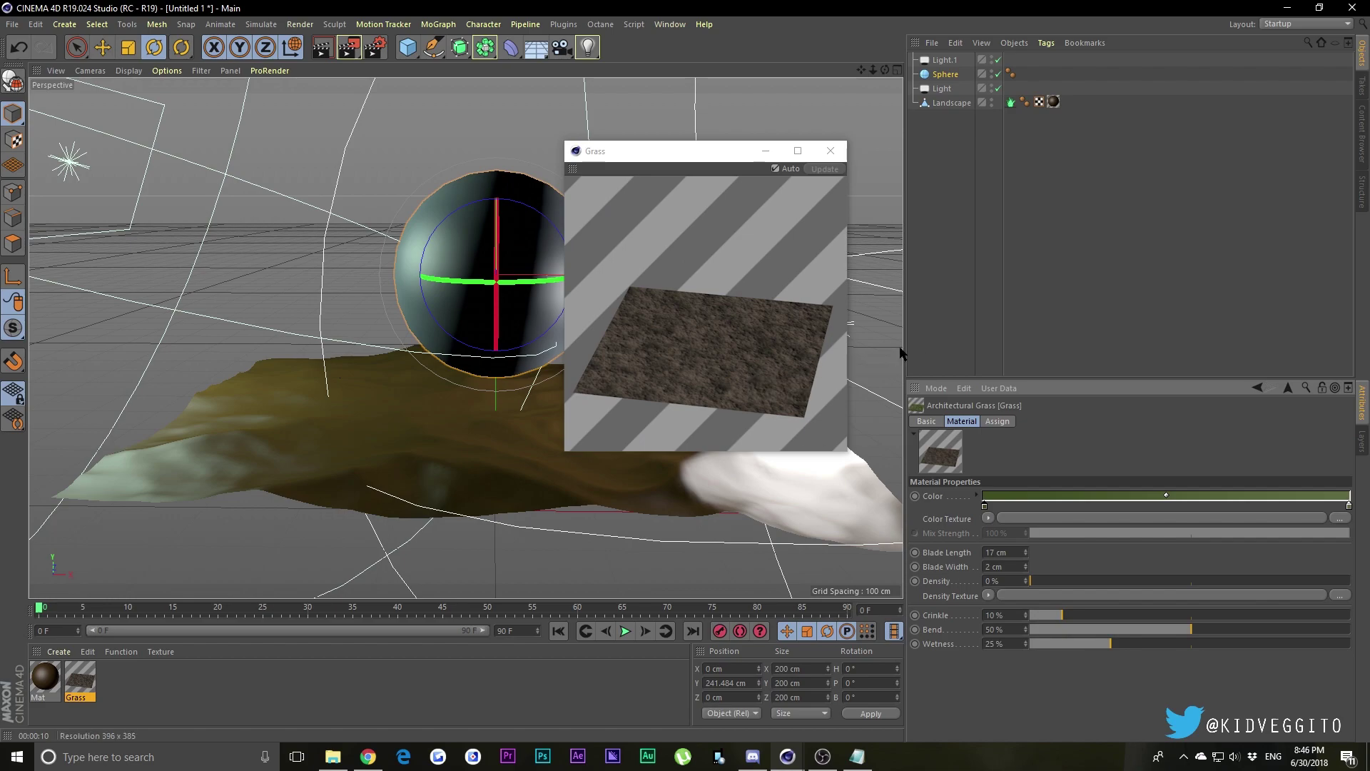
pyautogui.click(1088, 581)
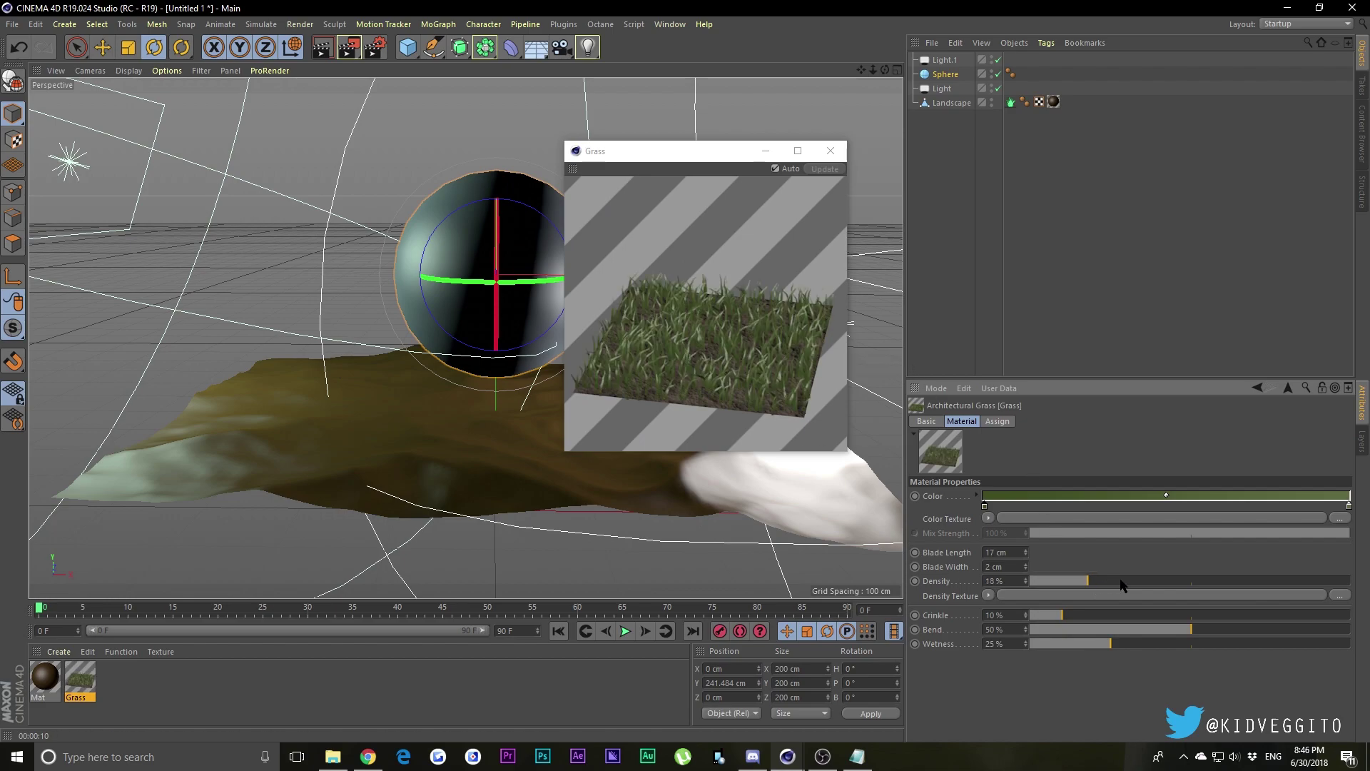
pyautogui.moveTo(1120, 584); pyautogui.dragTo(1276, 582)
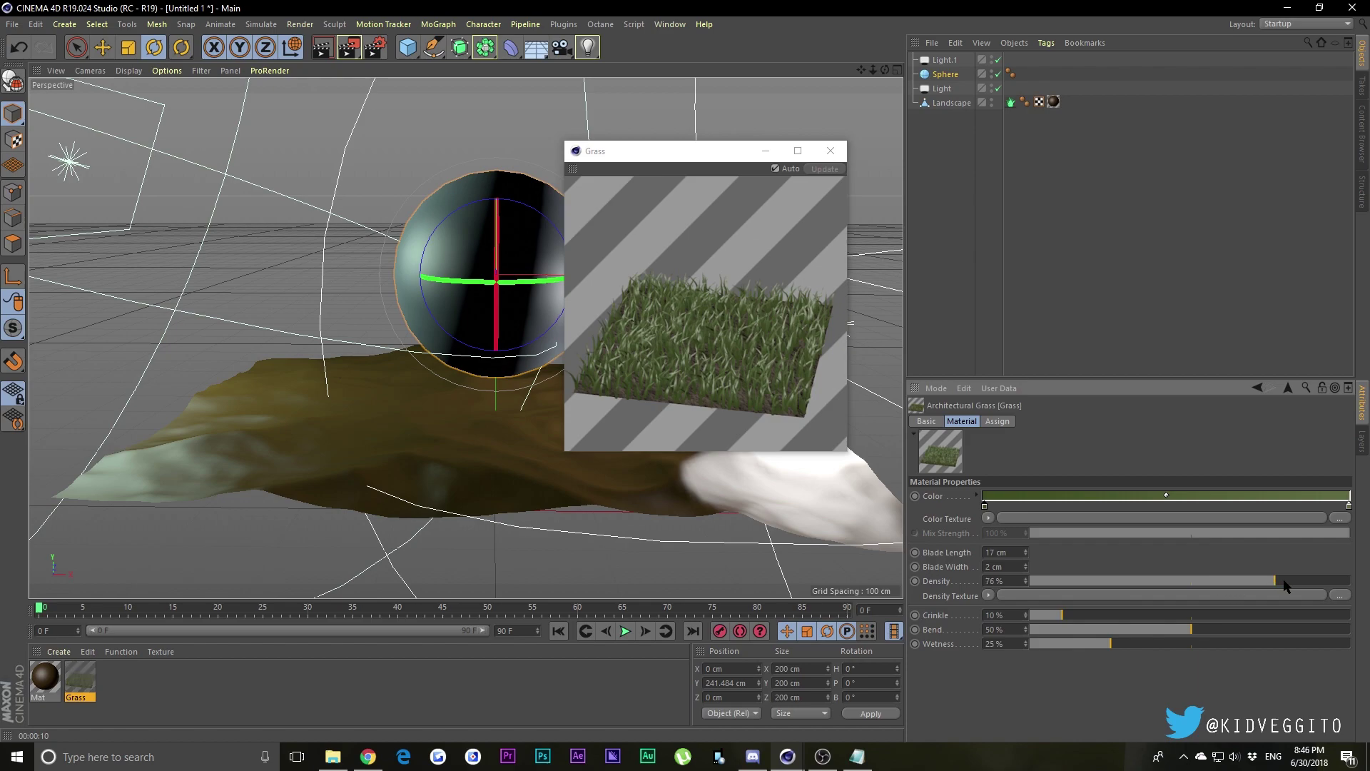
pyautogui.click(1331, 583)
pyautogui.click(1348, 582)
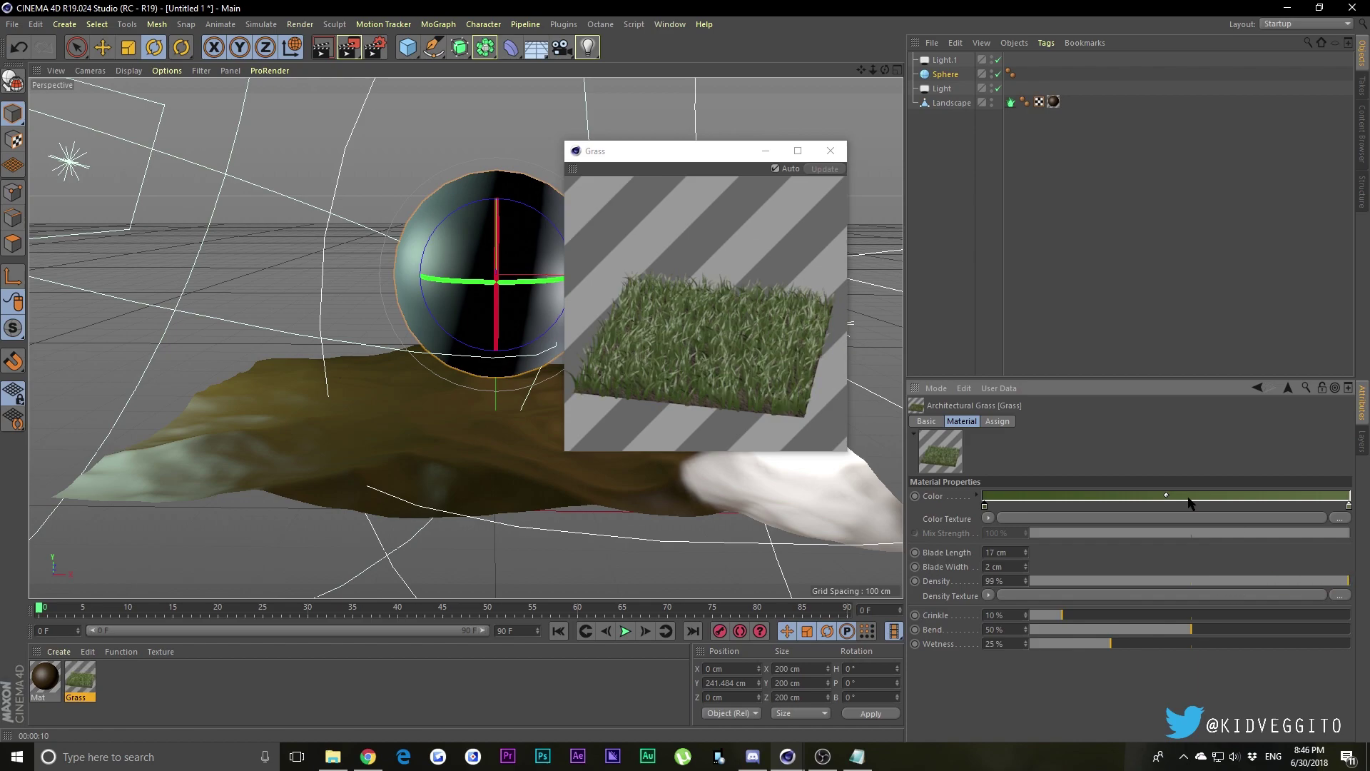
pyautogui.click(831, 151)
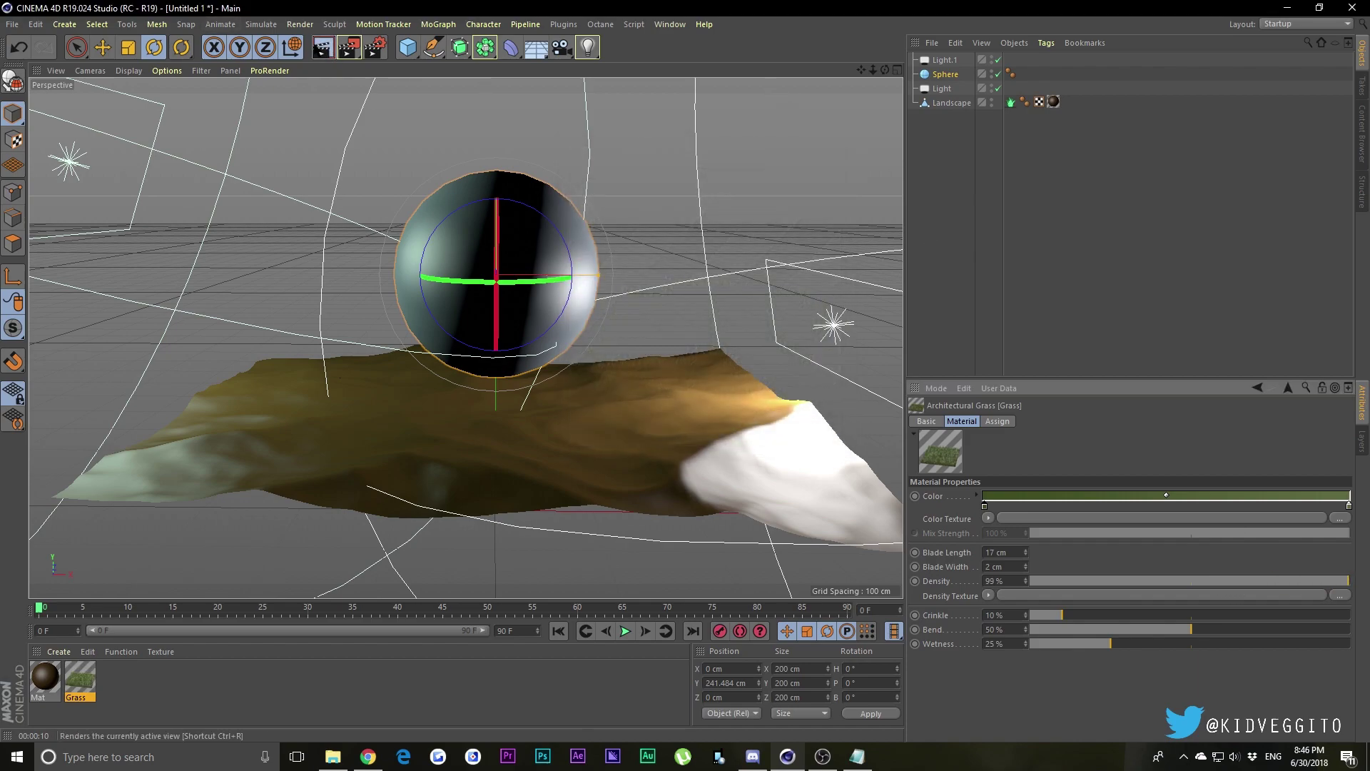